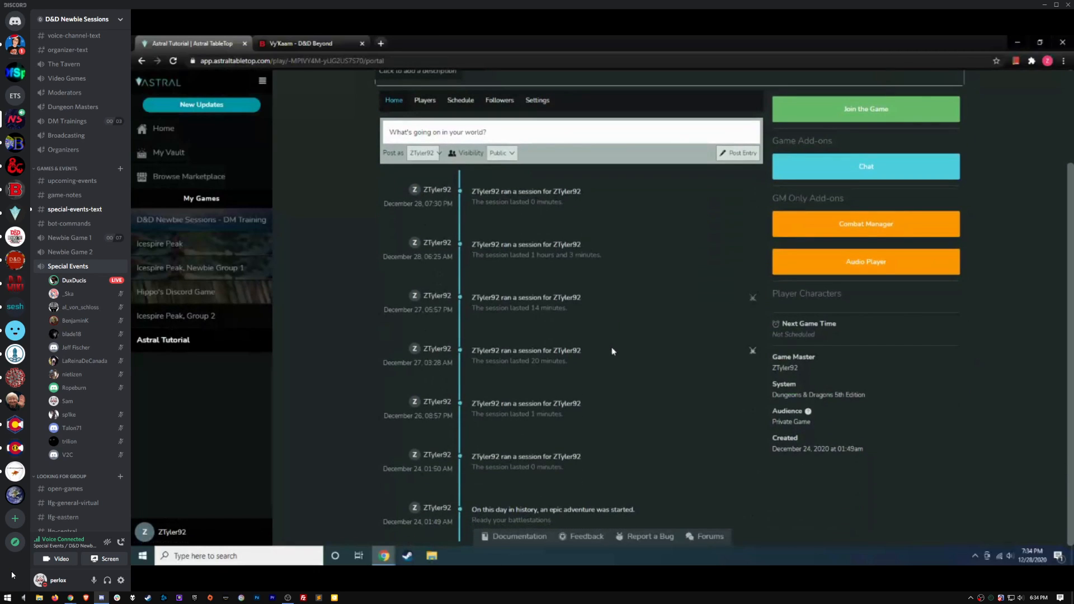
Review the Astral Tutorial game's Players list, then view its Schedule page, which has nothing scheduled yet
{"action": "scroll", "coordinate": [632, 386], "scroll_direction": "up", "scroll_amount": 3}
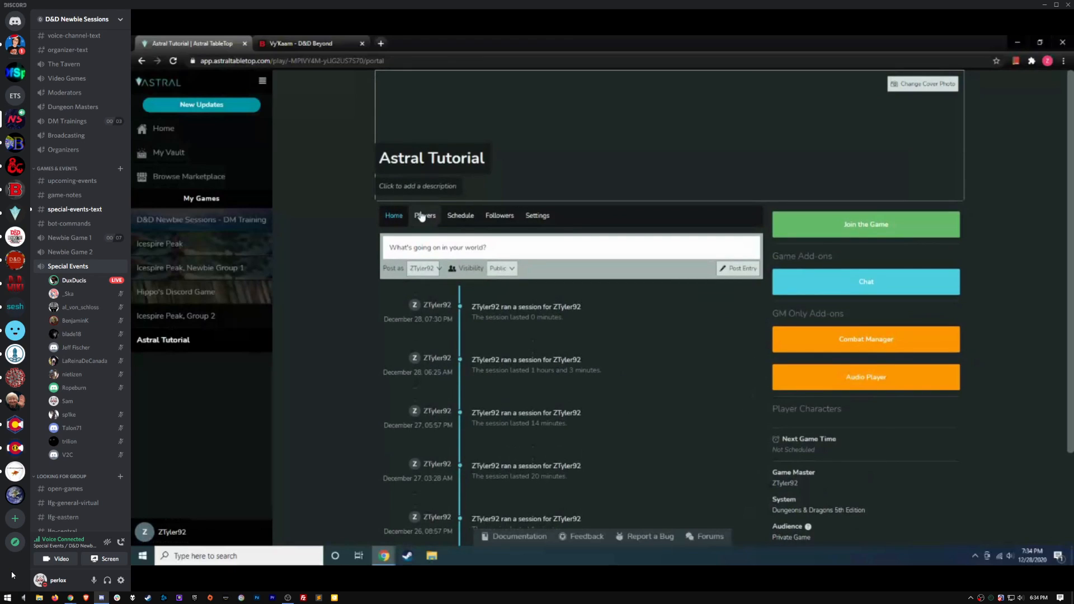
{"action": "left_click", "coordinate": [425, 219]}
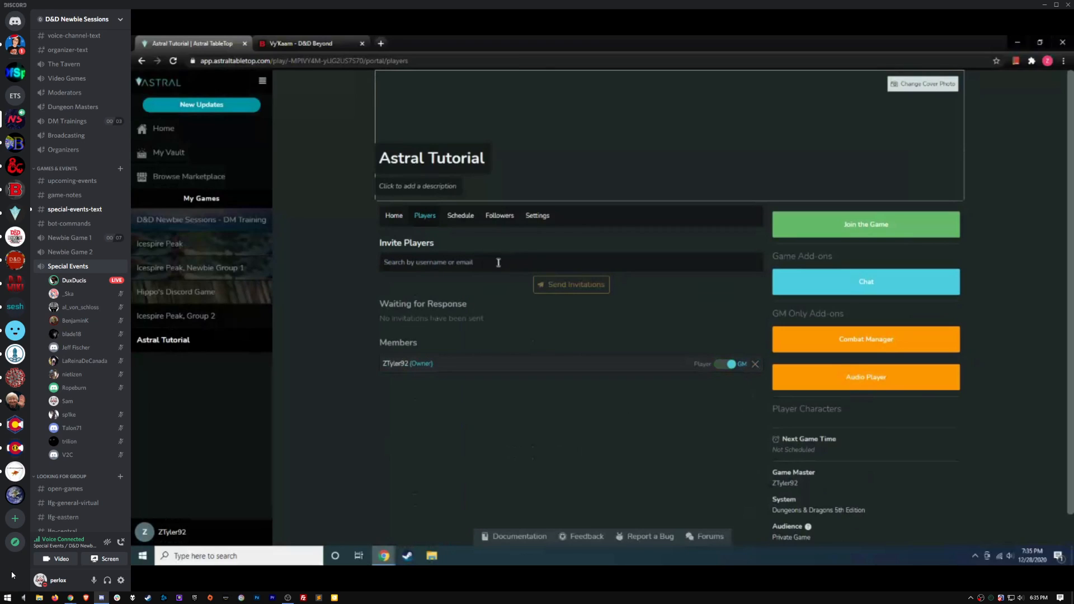
{"action": "left_click", "coordinate": [458, 220]}
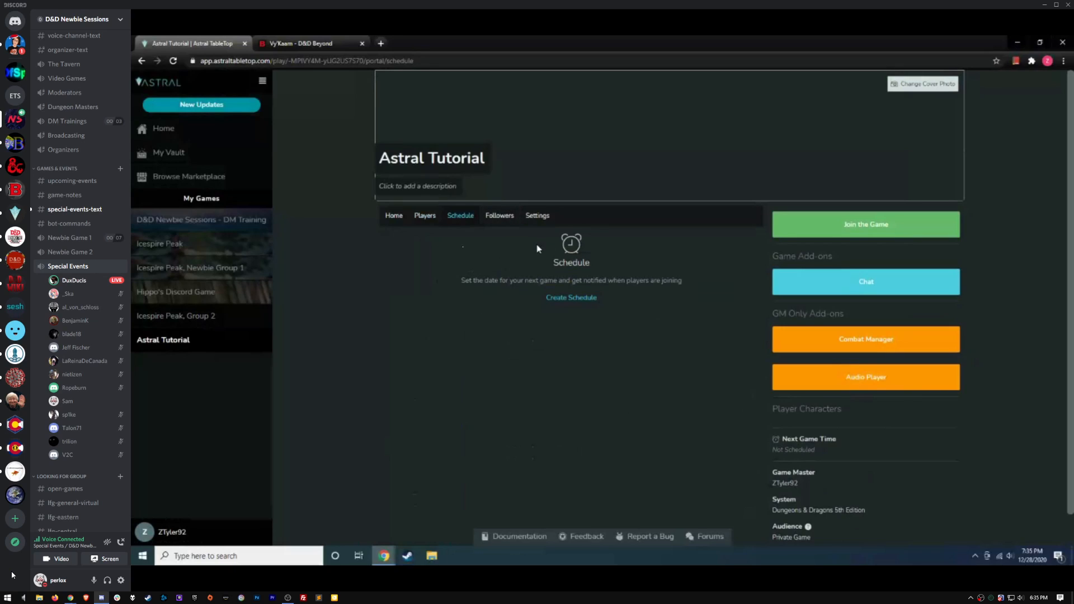
Browse the game's Followers and Settings pages, then return to the Home feed of past sessions
{"action": "left_click", "coordinate": [508, 222]}
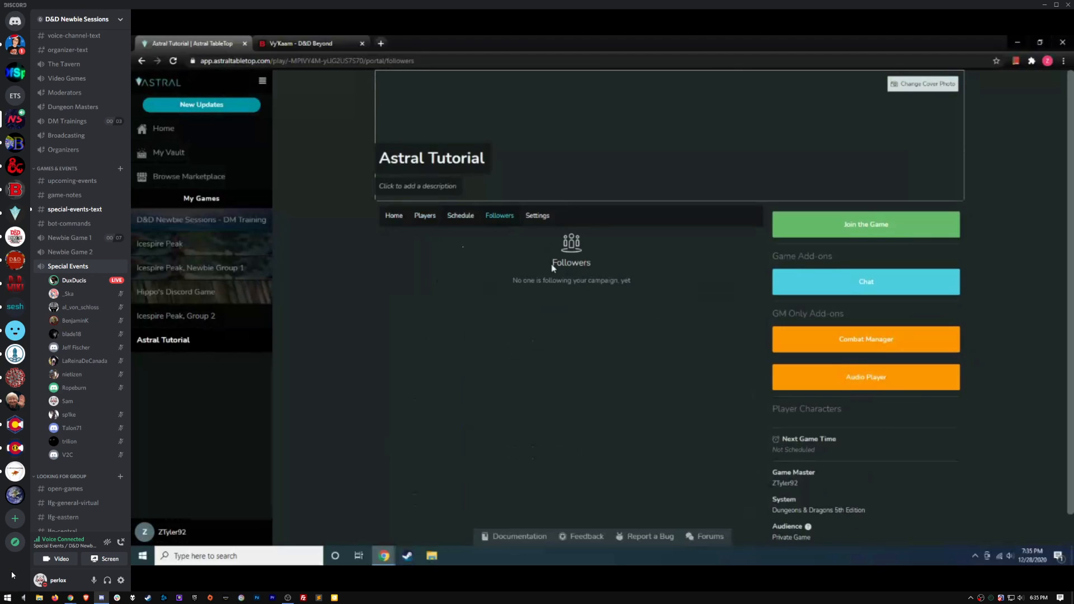
{"action": "left_click", "coordinate": [534, 217]}
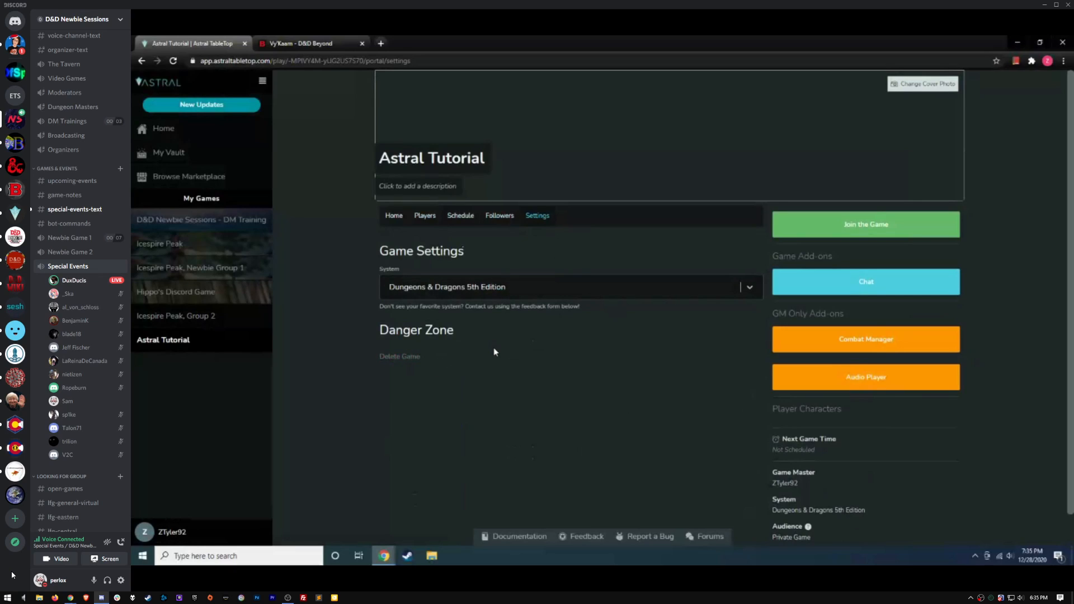
{"action": "left_click", "coordinate": [393, 215]}
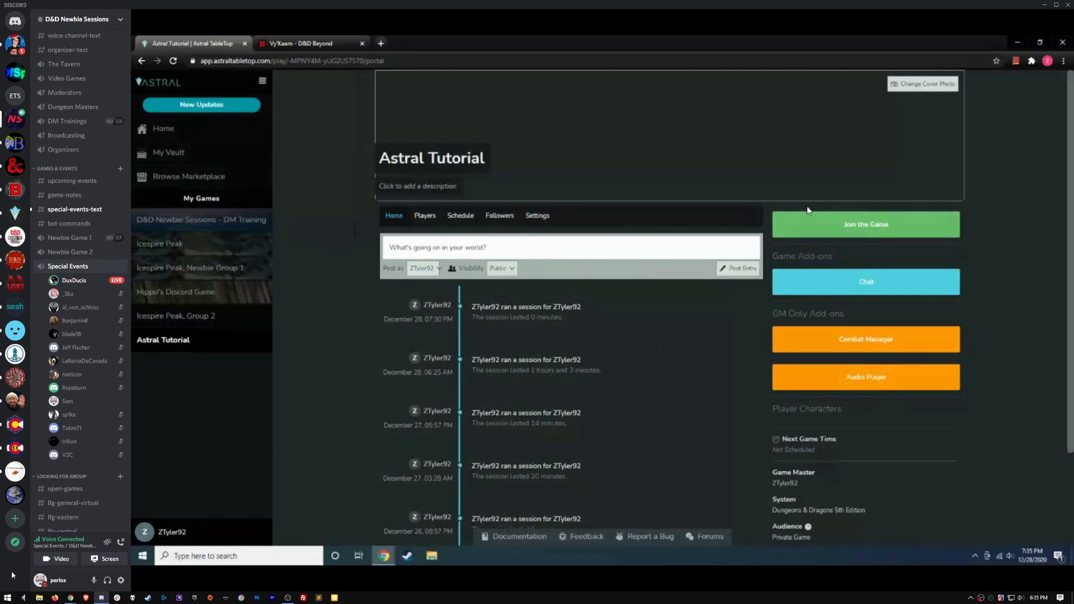
Join Astral Tutorial and start playing to load the Astral 101 map
{"action": "left_click", "coordinate": [848, 226]}
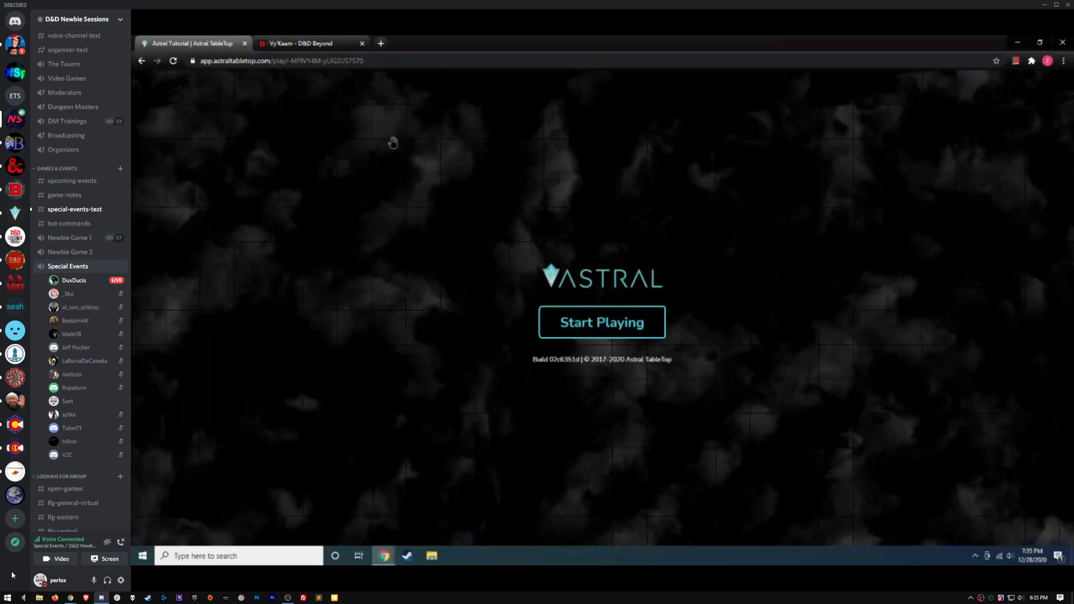
{"action": "left_click", "coordinate": [624, 328]}
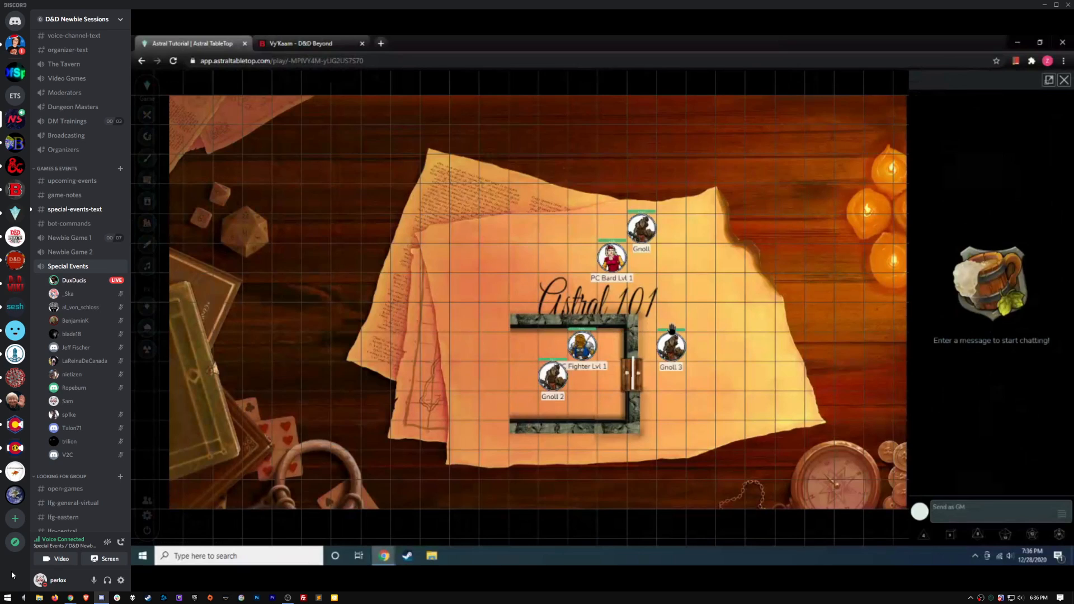
Scroll down to review the fighter's Greataxe and Handaxe attack rolls
{"action": "scroll", "coordinate": [12, 574], "scroll_direction": "down", "scroll_amount": 1}
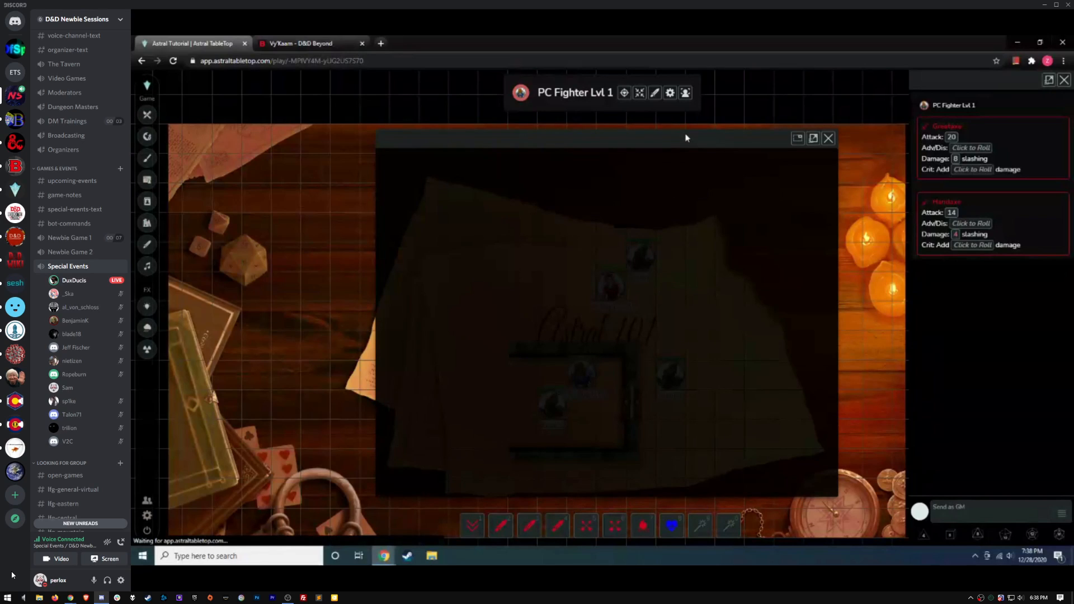
Move the PC Fighter Lvl 1 window left and scroll through its sheet showing 12/12 hit points
{"action": "left_click_drag", "start_coordinate": [689, 139], "coordinate": [621, 144]}
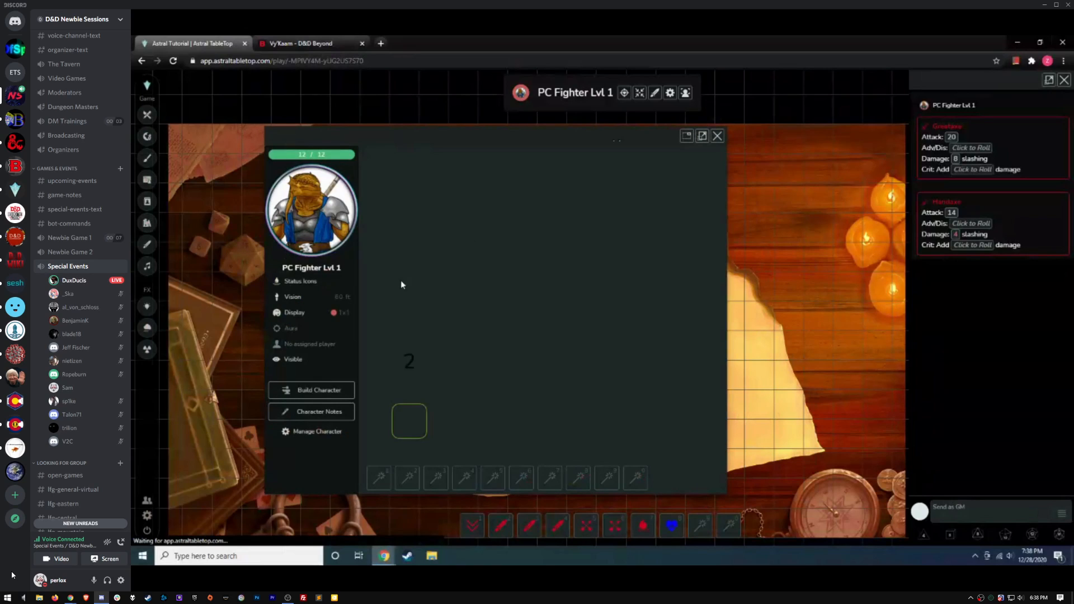
{"action": "scroll", "coordinate": [500, 347], "scroll_direction": "down", "scroll_amount": 4}
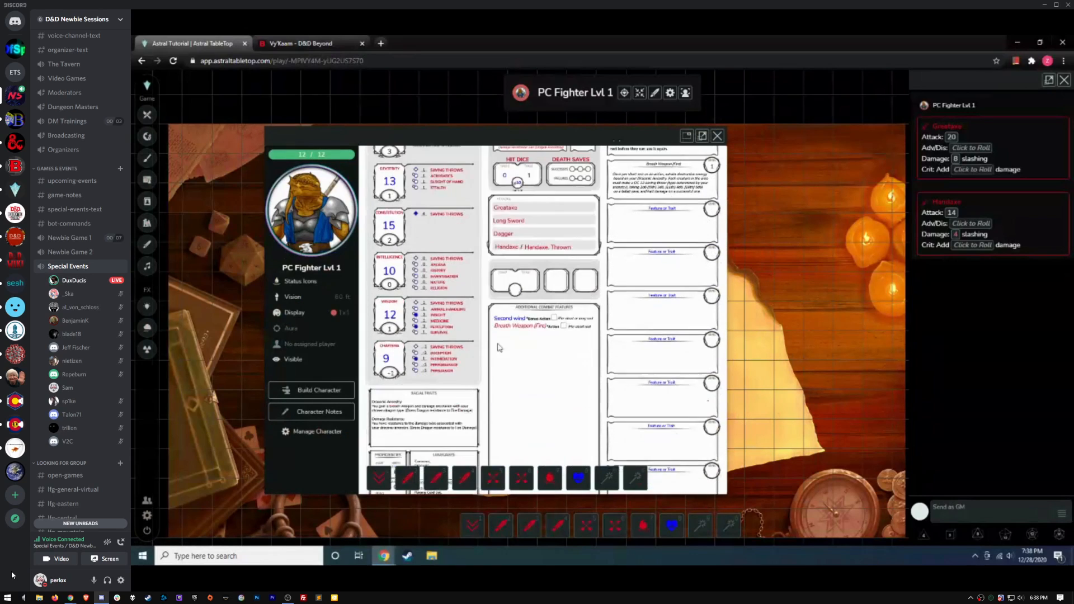
Start a new character sheet showing the template's Purpose and Instructions and 10/10 hit points
{"action": "left_click", "coordinate": [322, 392]}
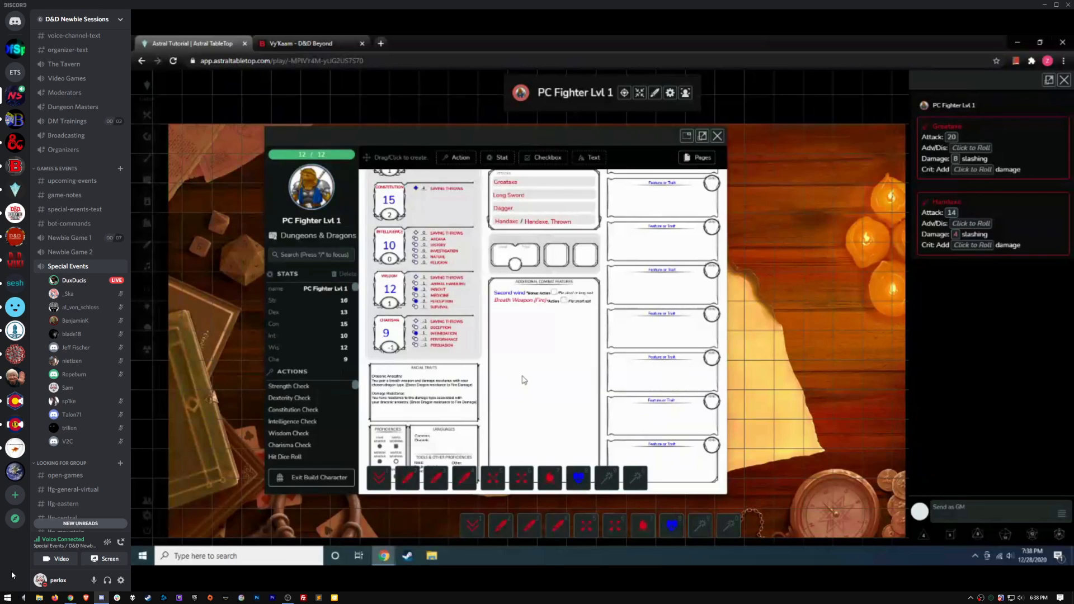
{"action": "scroll", "coordinate": [520, 369], "scroll_direction": "up", "scroll_amount": 1}
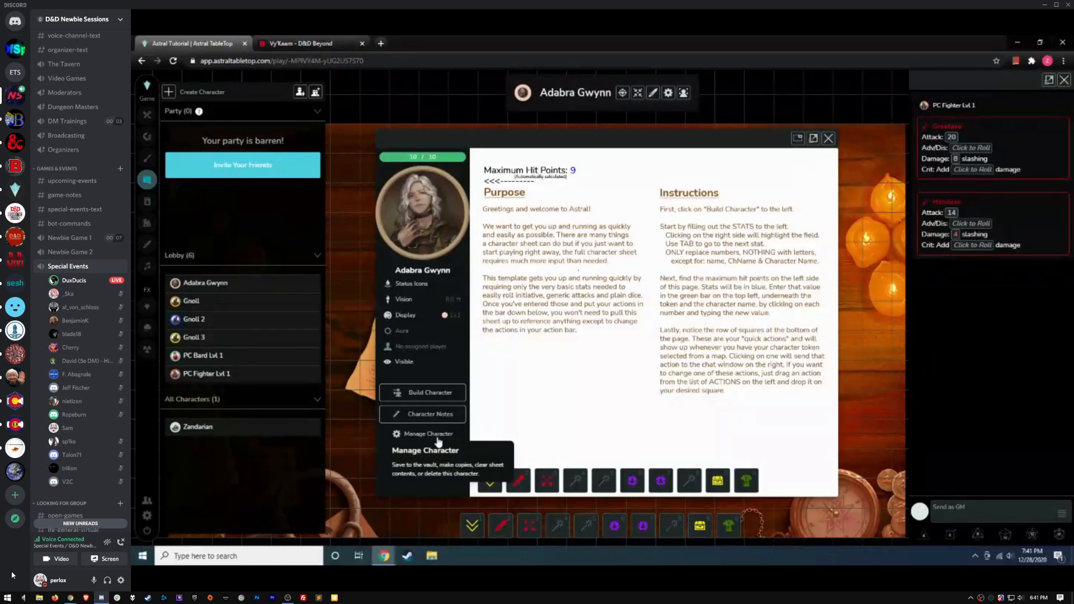
Put Adabra Gwynn's sheet in build mode, glance at its Pages list, then close the sheet
{"action": "left_click", "coordinate": [433, 391]}
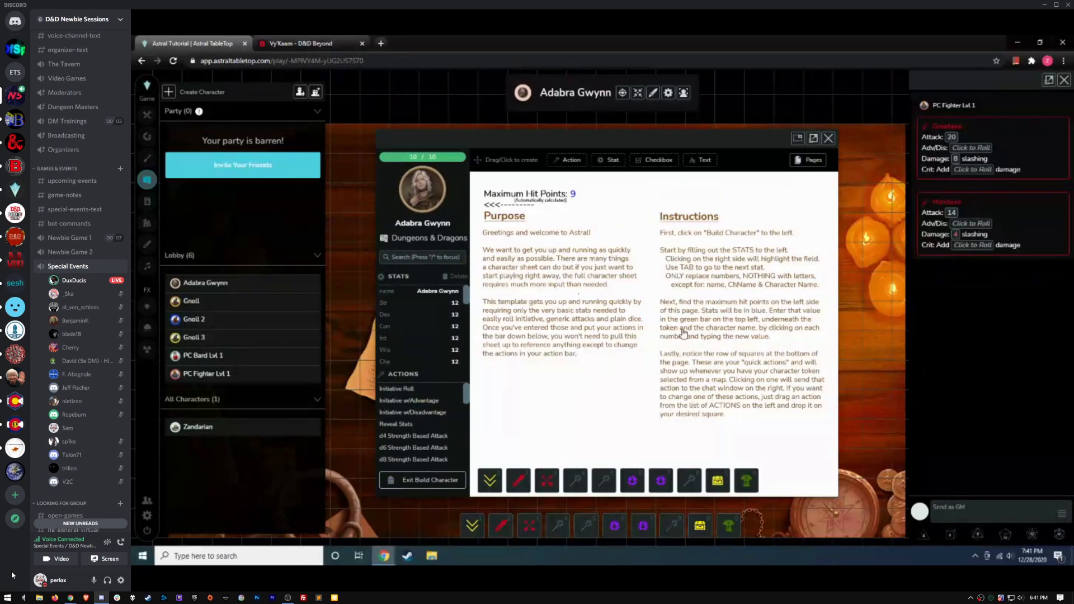
{"action": "left_click", "coordinate": [814, 162]}
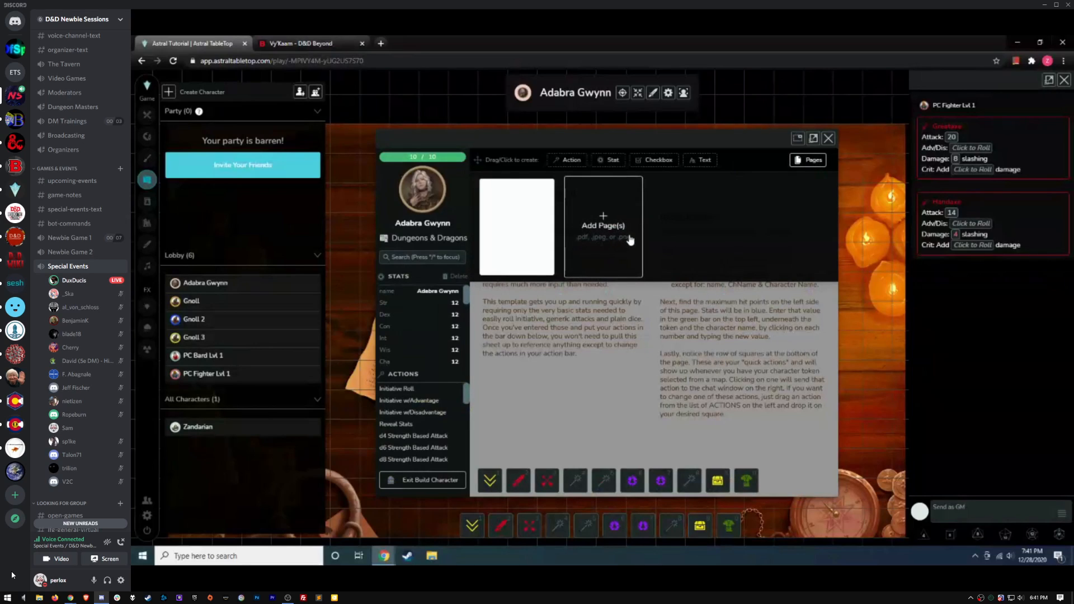
{"action": "left_click", "coordinate": [809, 165]}
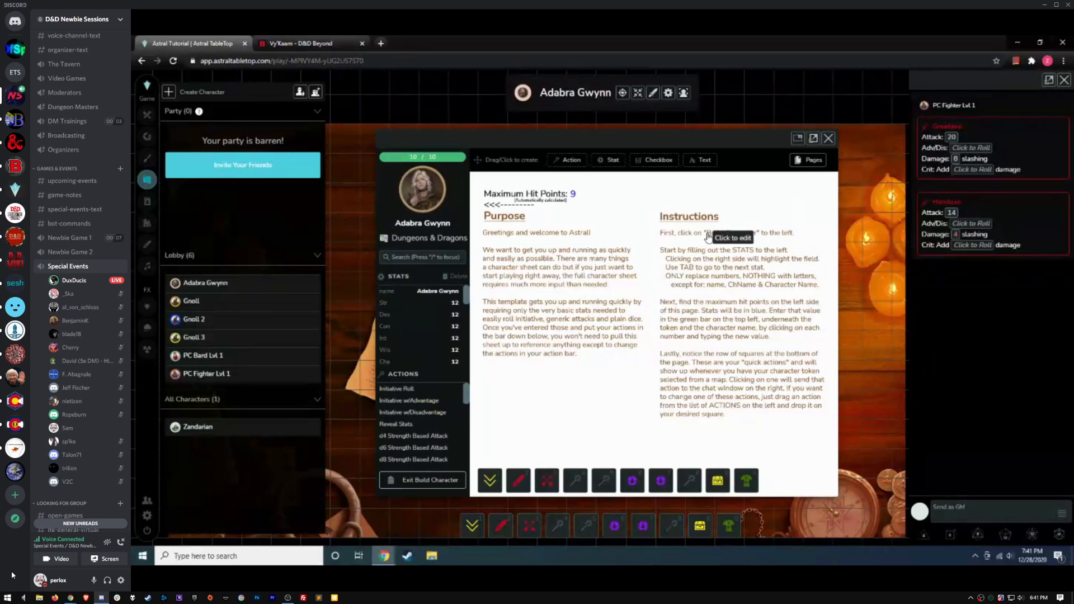
{"action": "left_click", "coordinate": [828, 140]}
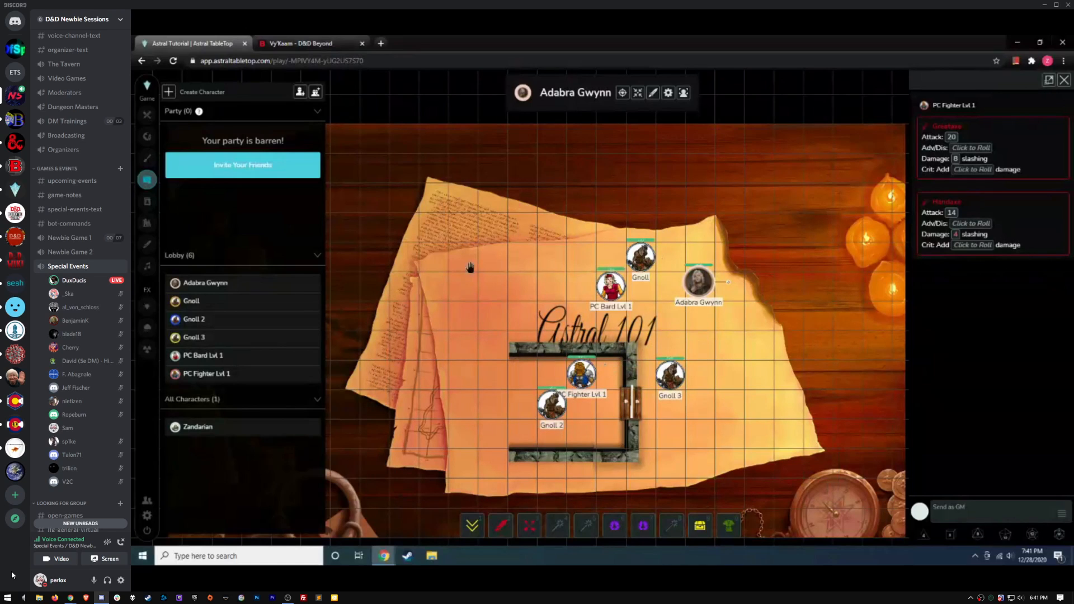
Open the PC Fighter Lvl 1 sheet from its token and scroll through it
{"action": "double_click", "coordinate": [585, 375]}
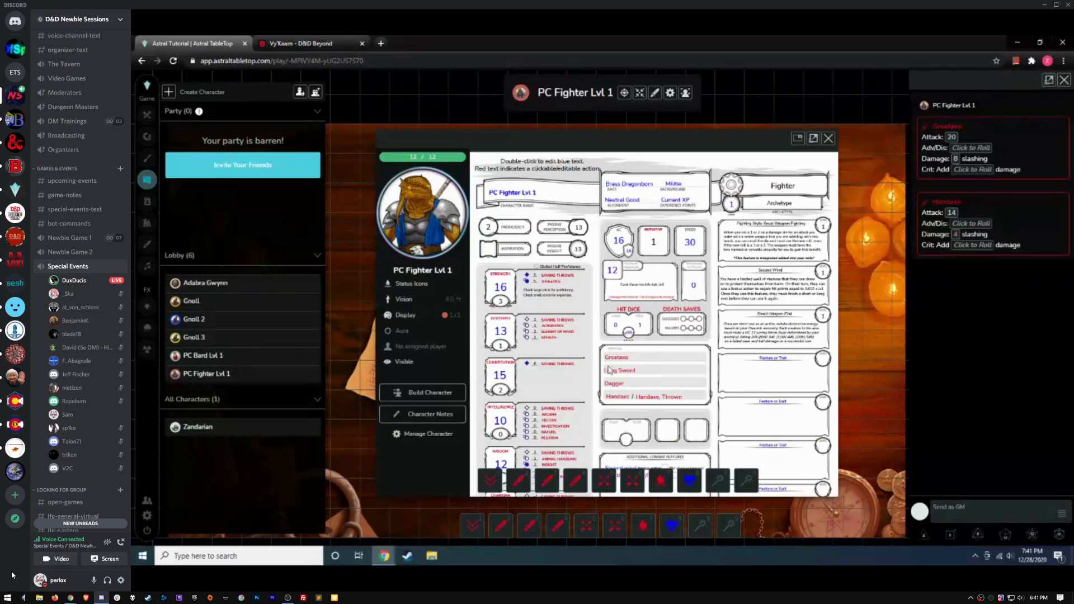
{"action": "scroll", "coordinate": [610, 370], "scroll_direction": "down", "scroll_amount": 5}
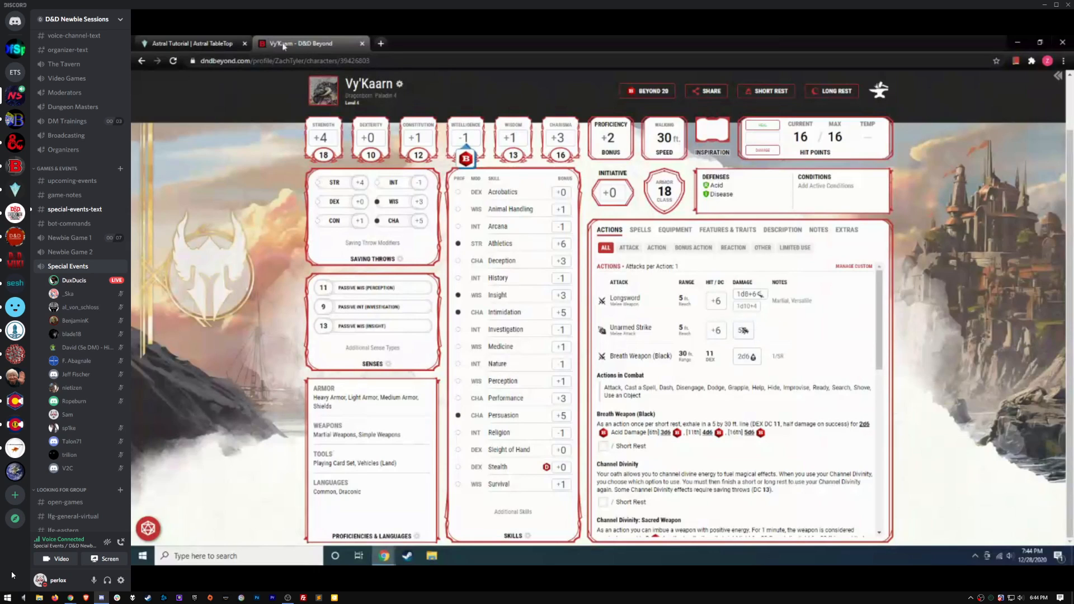
Back in the game, open the PC Fighter Lvl 1 sheet from its token, then dismiss the session menu
{"action": "left_click", "coordinate": [184, 43]}
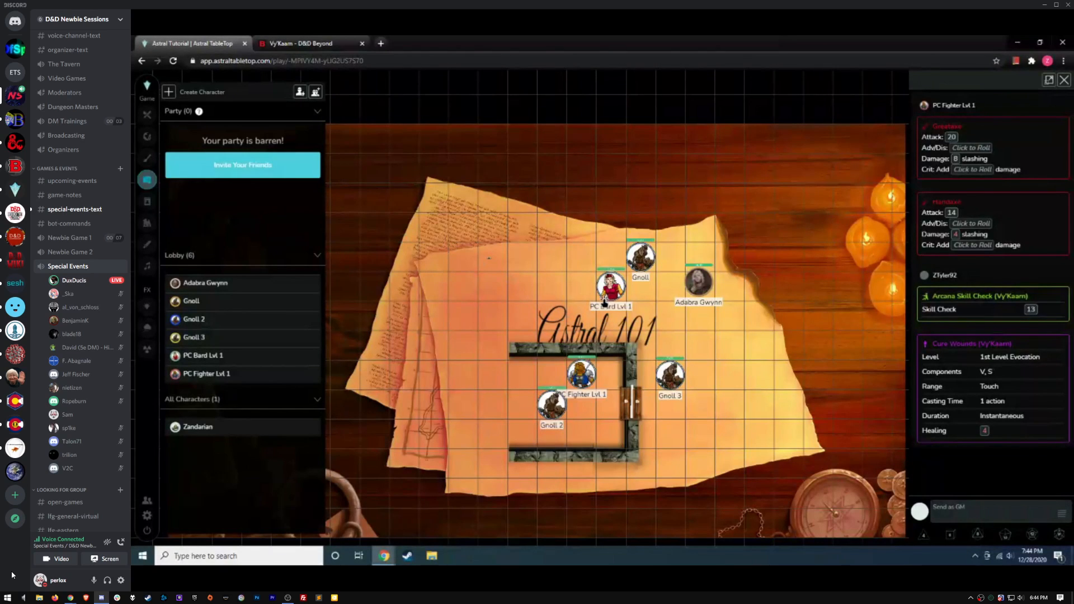
{"action": "left_click", "coordinate": [586, 374]}
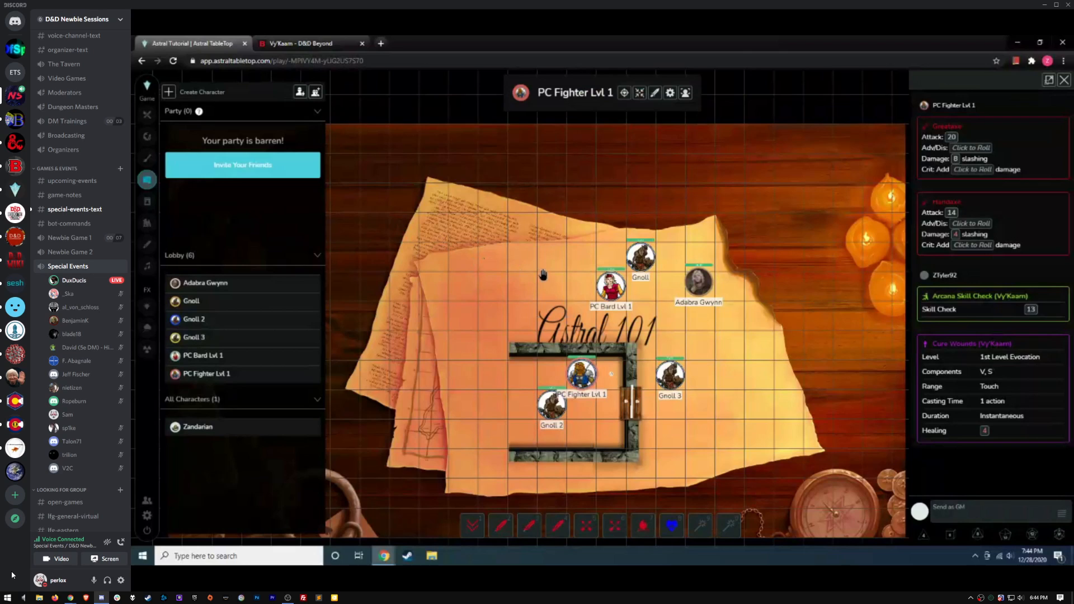
{"action": "double_click", "coordinate": [582, 373]}
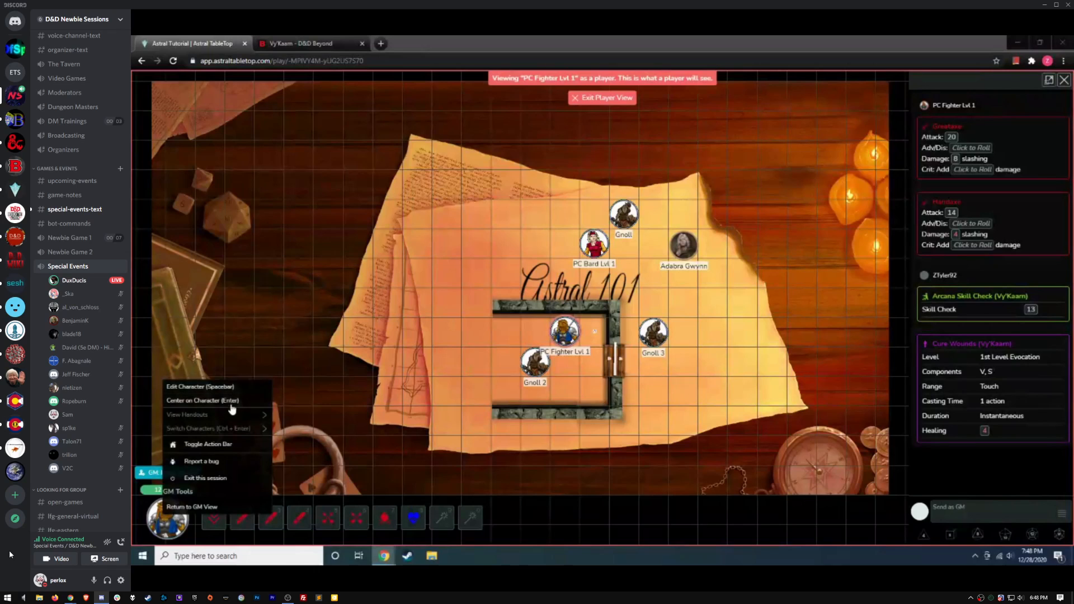
{"action": "left_click", "coordinate": [371, 389]}
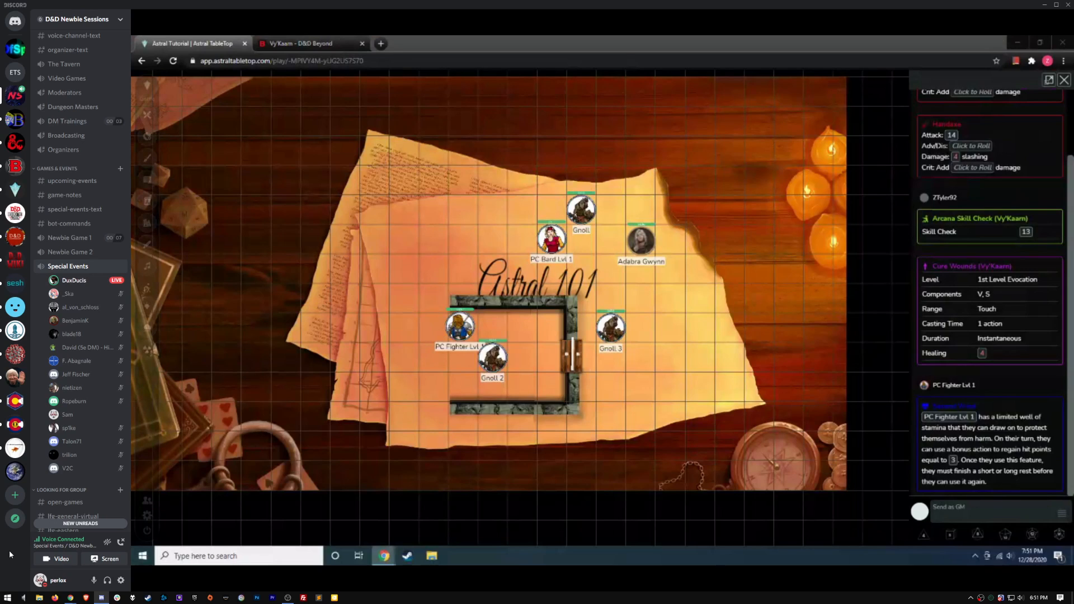
Switch to the special-events-text chat channel
{"action": "left_click", "coordinate": [58, 214]}
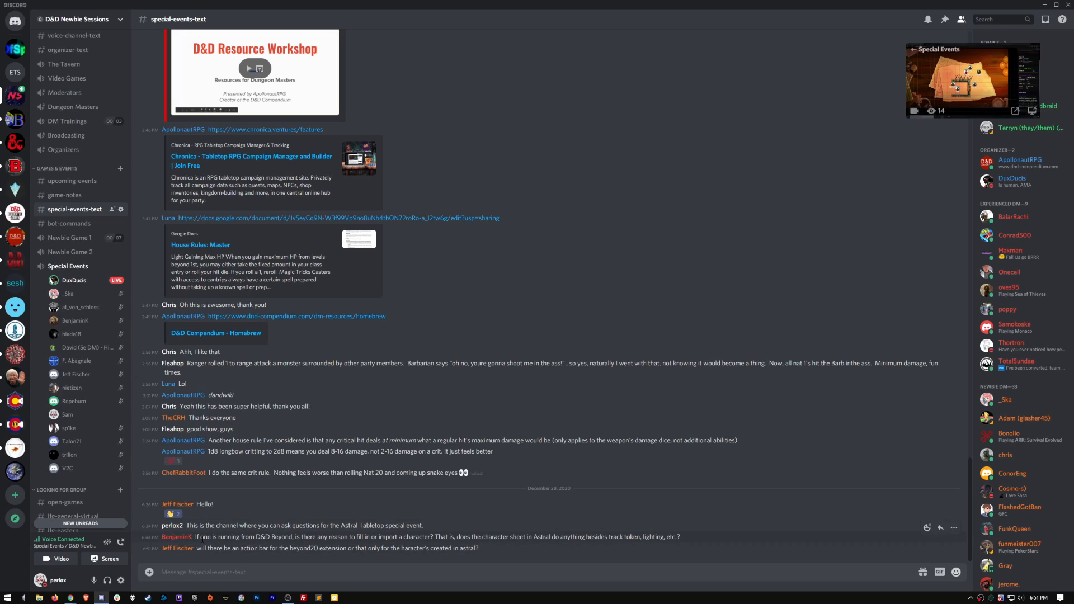
Select the latest action-bar question, then watch the Special Events voice channel's screen share
{"action": "left_click_drag", "start_coordinate": [196, 549], "coordinate": [474, 587]}
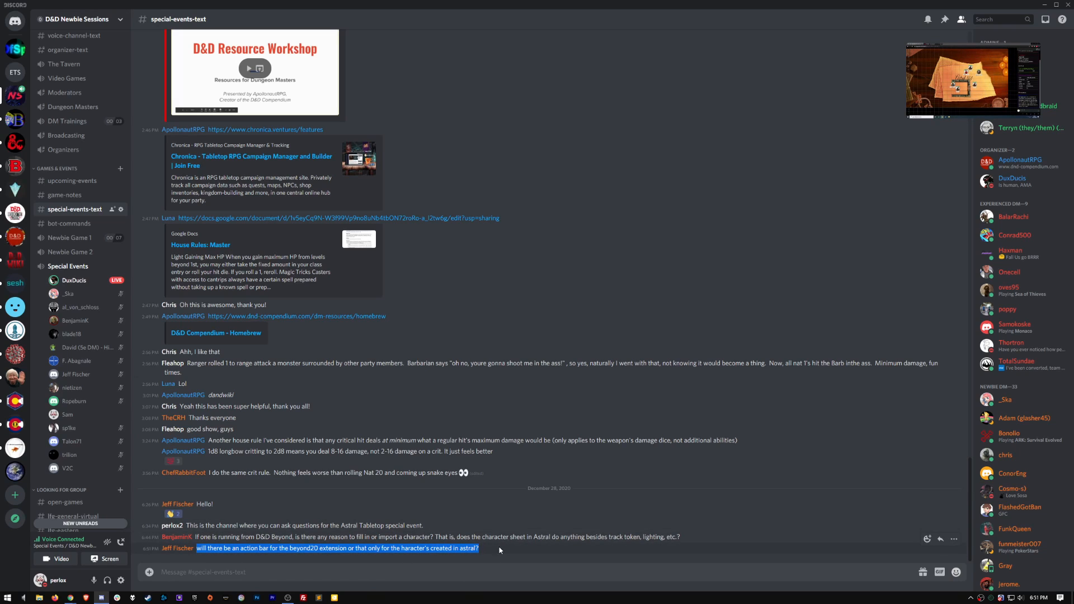
{"action": "left_click", "coordinate": [494, 575]}
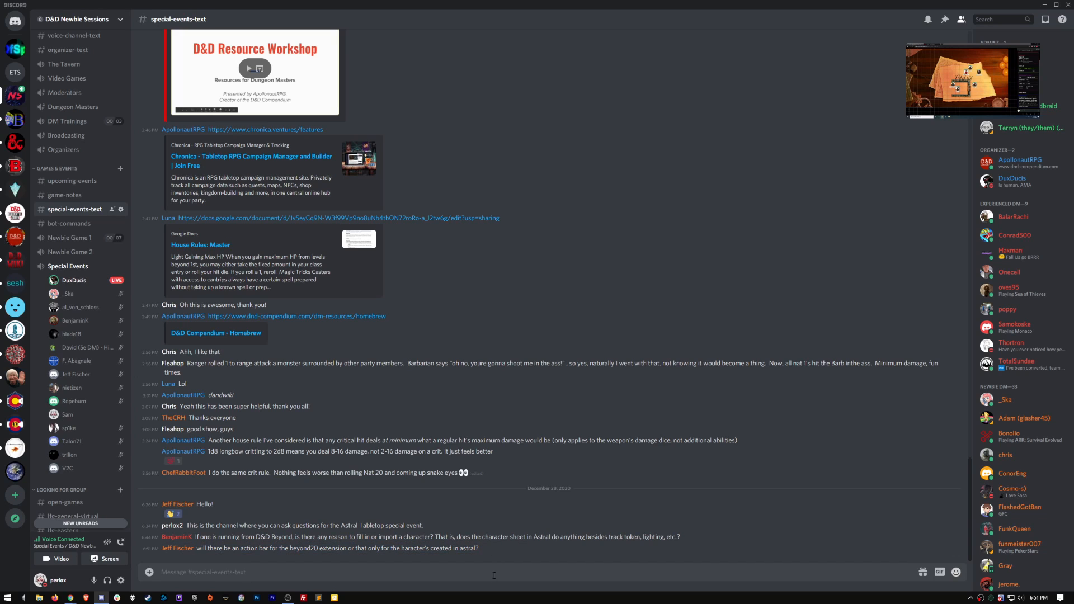
{"action": "left_click", "coordinate": [68, 266]}
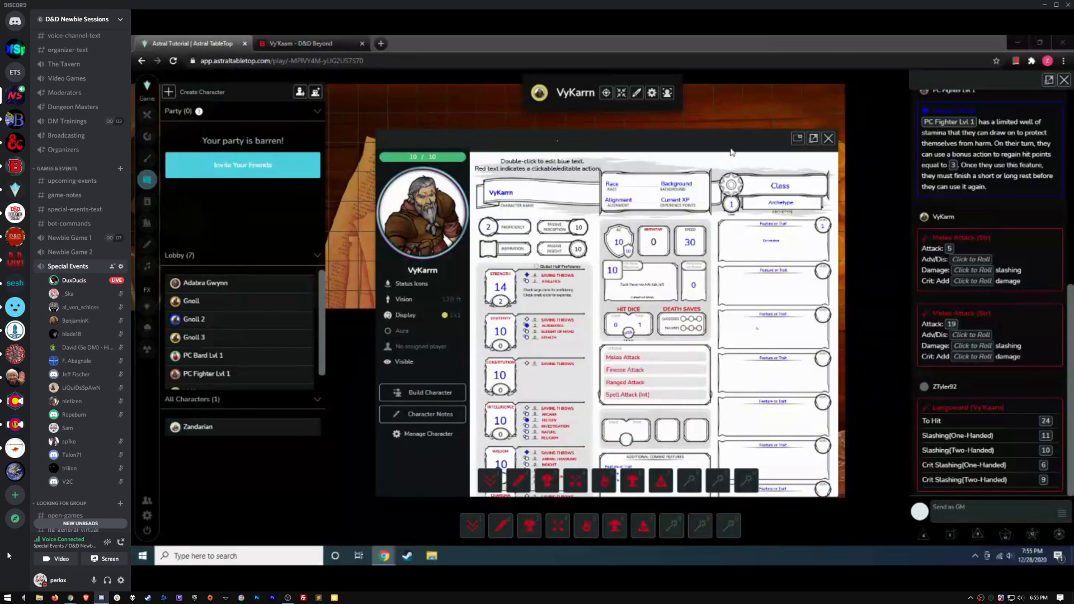
Adjust the display settings of the Racial Traits text entry on VyKarn's sheet
{"action": "mouse_move", "coordinate": [727, 147]}
{"action": "left_mouse_down"}
{"action": "mouse_move", "coordinate": [695, 148]}
{"action": "mouse_move", "coordinate": [707, 145]}
{"action": "left_mouse_up"}
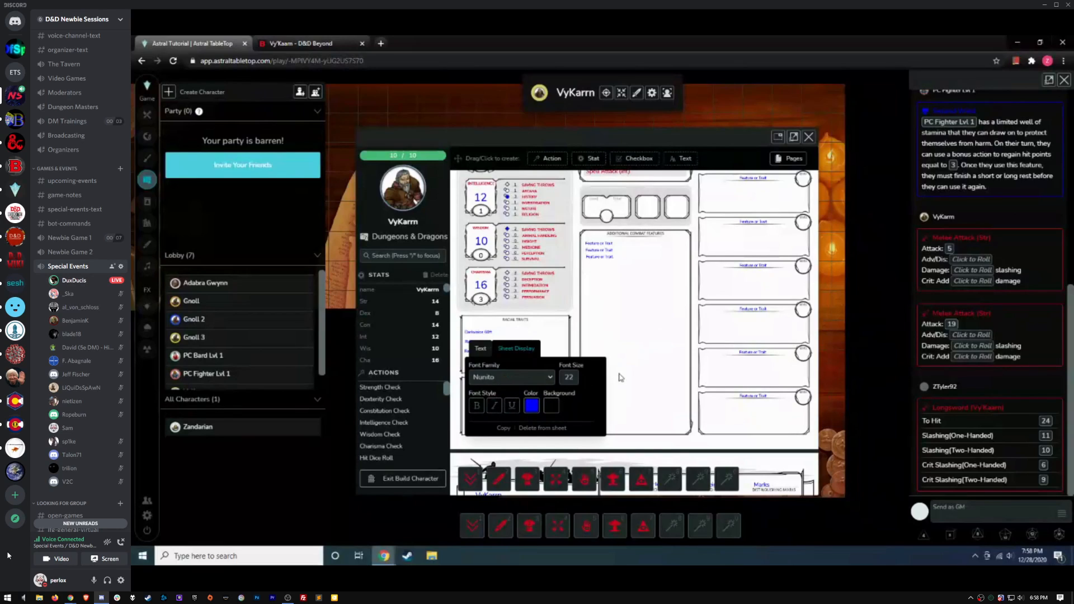
Close the text style popup, check the Racial Trait entry's options, and exit build mode
{"action": "left_click", "coordinate": [643, 342]}
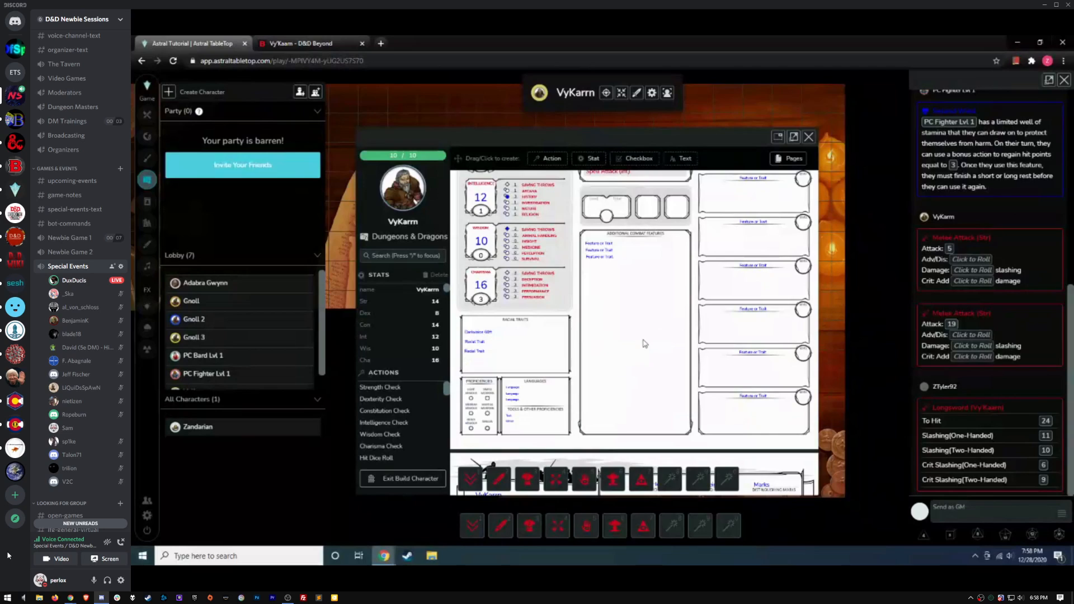
{"action": "left_click", "coordinate": [473, 344]}
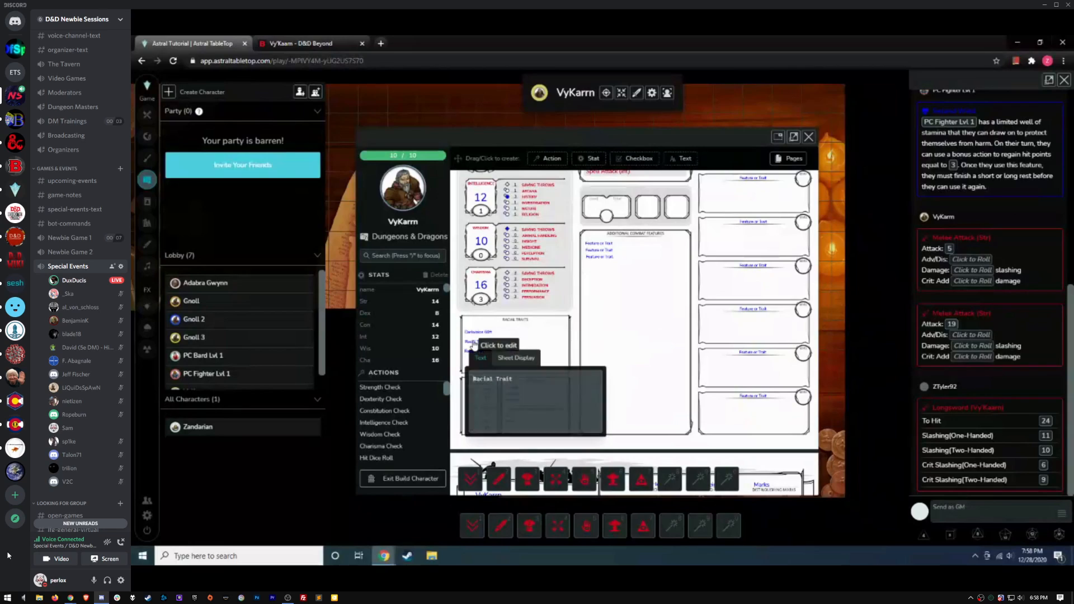
{"action": "left_click", "coordinate": [521, 359]}
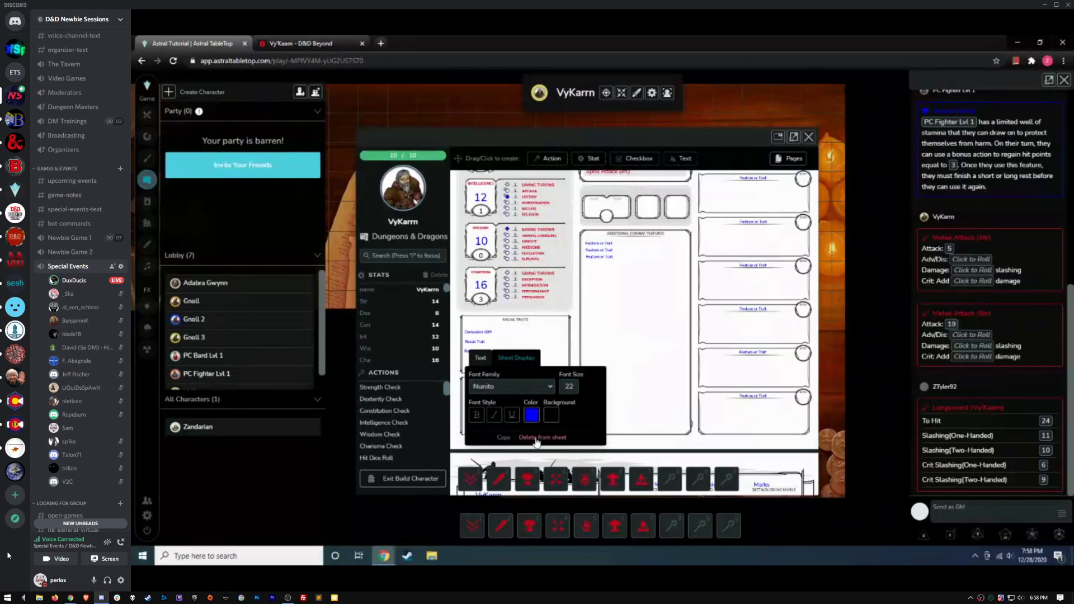
{"action": "right_click", "coordinate": [479, 356]}
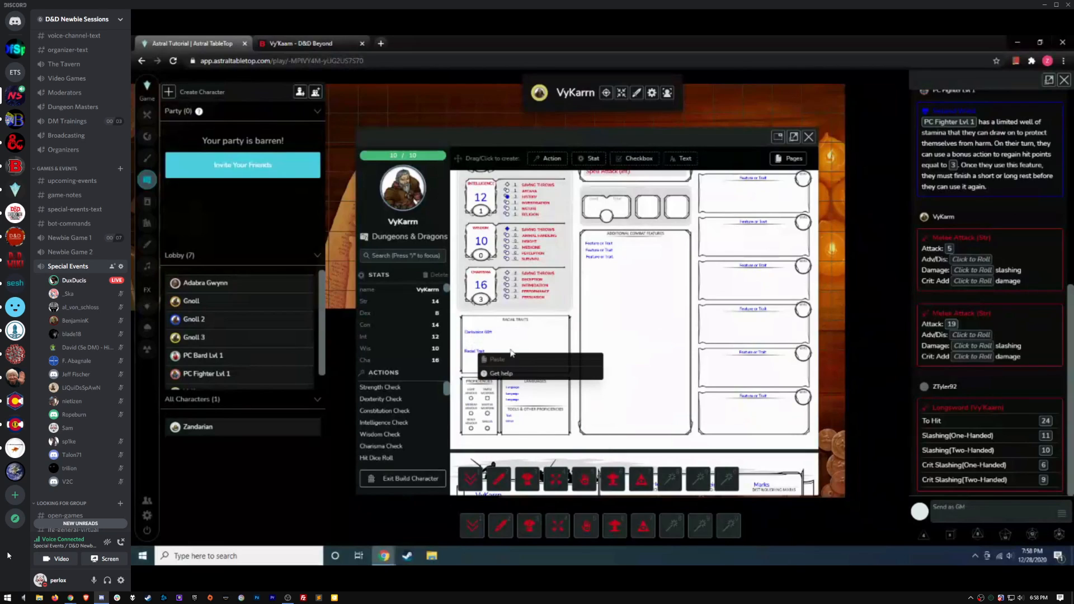
{"action": "left_click", "coordinate": [439, 430]}
{"action": "left_click", "coordinate": [414, 478]}
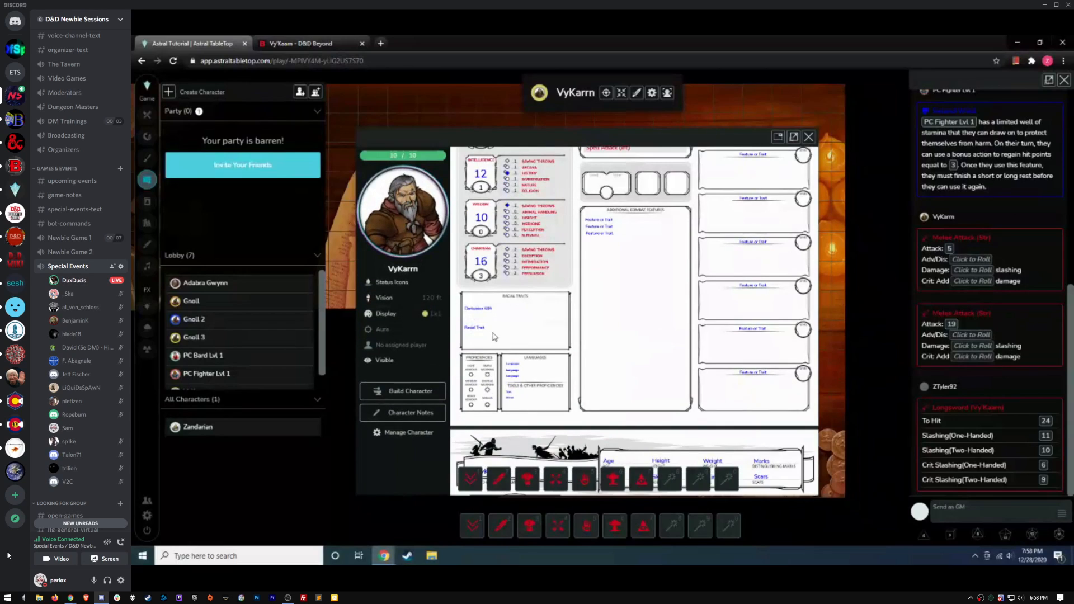
Delete the duplicate Racial Trait entry from the sheet
{"action": "right_click", "coordinate": [476, 328]}
{"action": "left_click", "coordinate": [535, 392]}
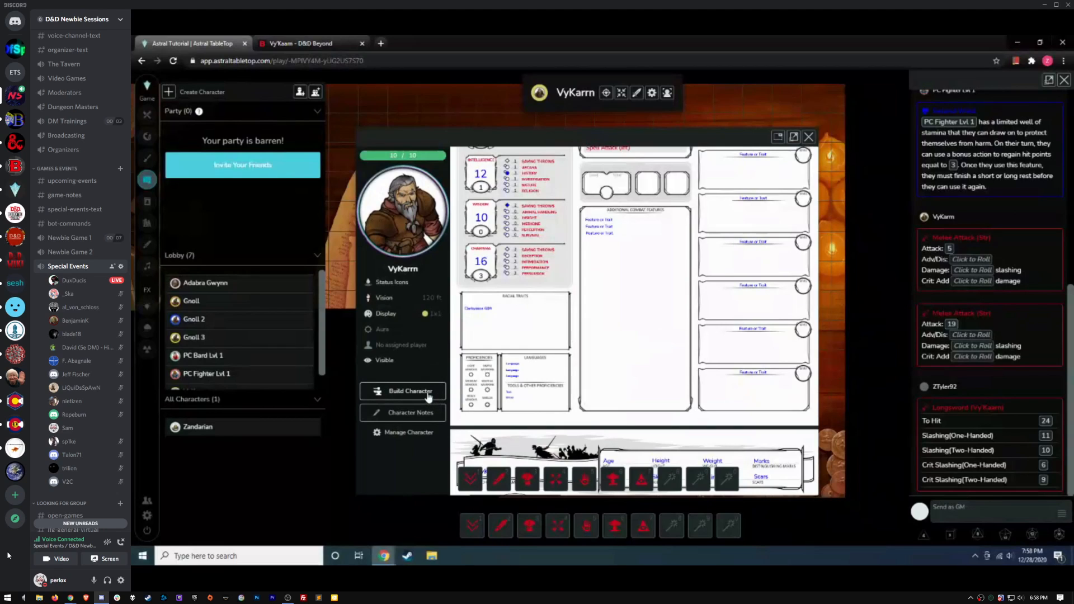
{"action": "scroll", "coordinate": [574, 324], "scroll_direction": "up", "scroll_amount": 5}
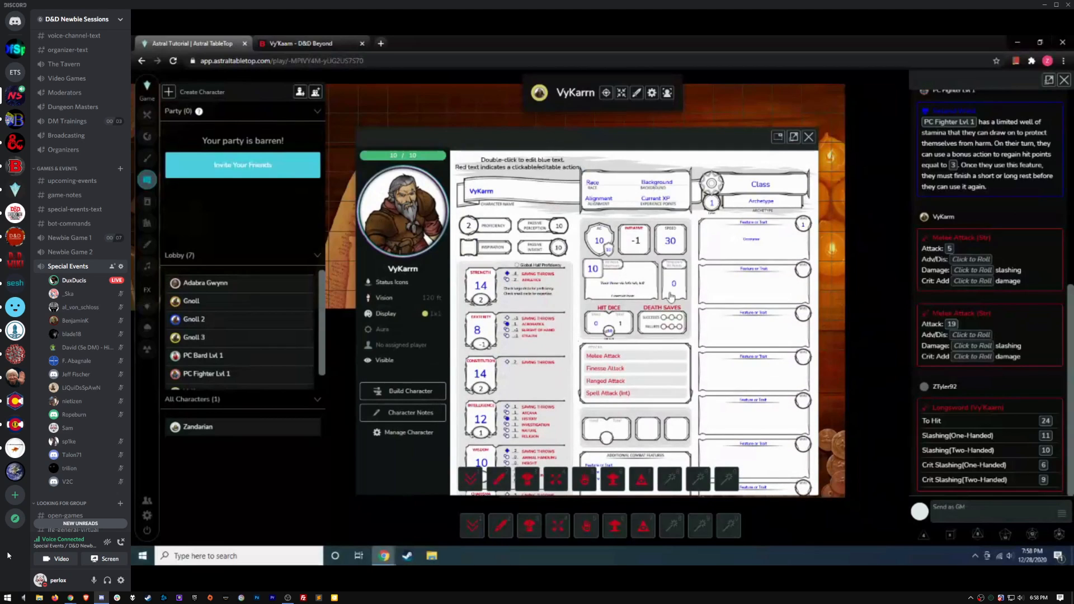
{"action": "scroll", "coordinate": [597, 305], "scroll_direction": "down", "scroll_amount": 4}
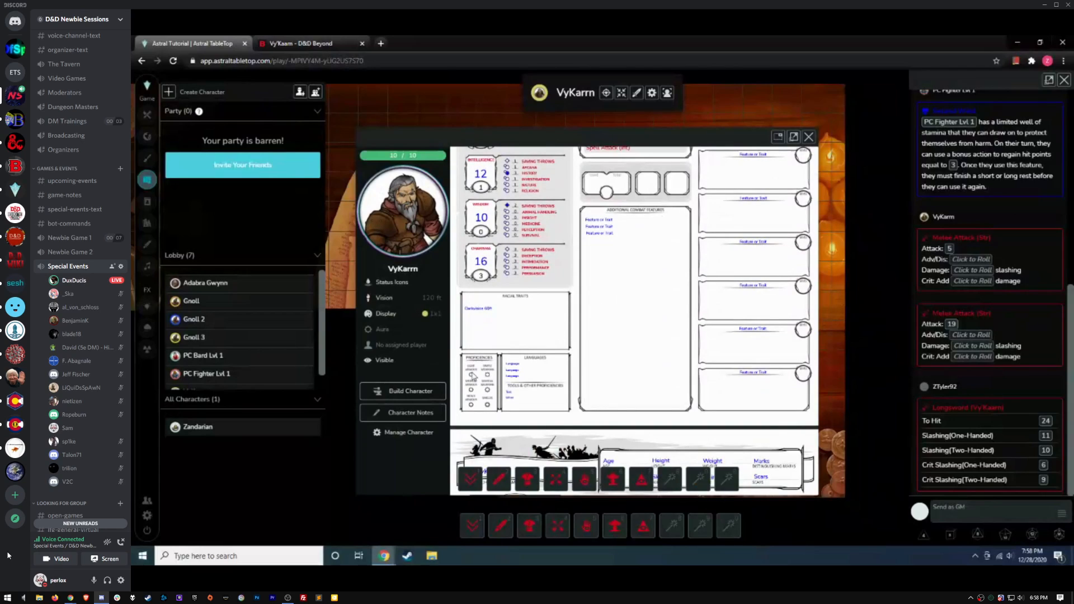
Mark proficiency in light, medium and heavy armor plus simple and martial weapons
{"action": "left_click", "coordinate": [471, 375]}
{"action": "left_click", "coordinate": [471, 390]}
{"action": "left_click", "coordinate": [471, 405]}
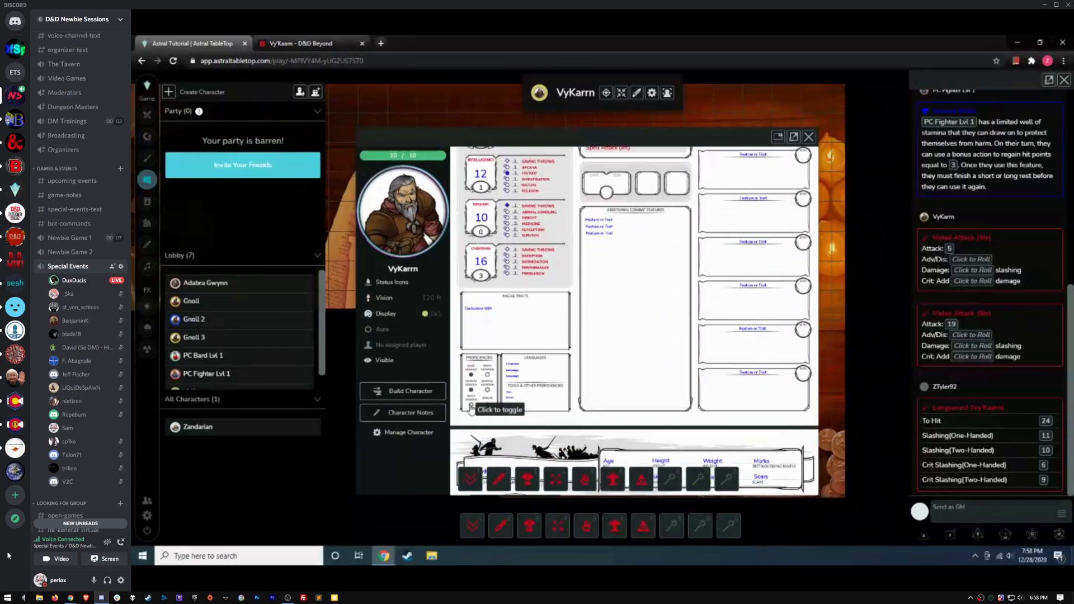
{"action": "left_click", "coordinate": [487, 390]}
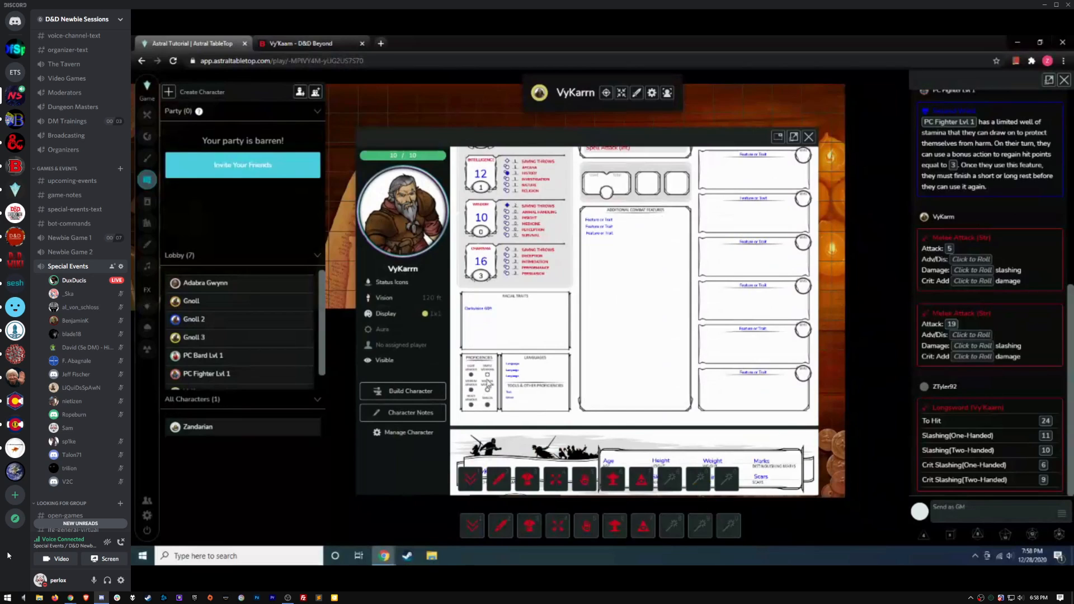
{"action": "left_click", "coordinate": [487, 375]}
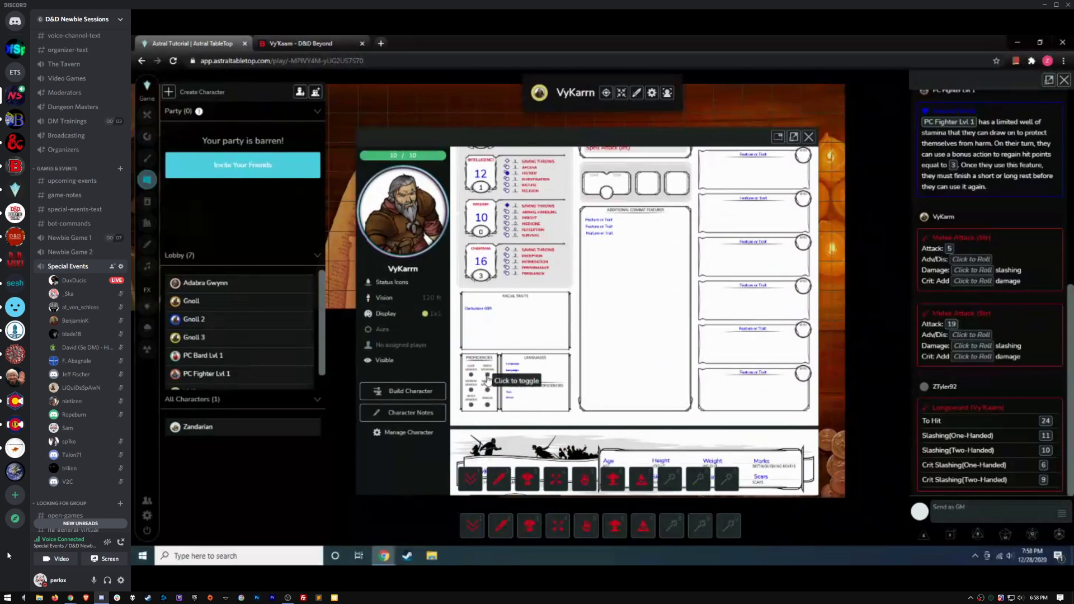
{"action": "scroll", "coordinate": [673, 323], "scroll_direction": "up", "scroll_amount": 1}
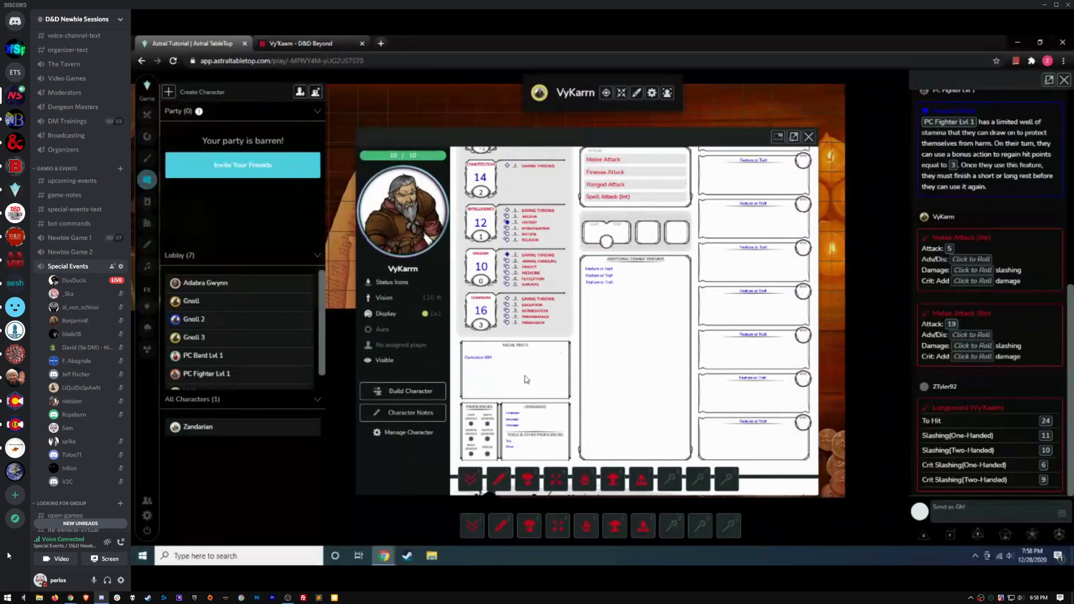
{"action": "scroll", "coordinate": [557, 370], "scroll_direction": "up", "scroll_amount": 2}
Enter build mode and open the Melee Attack action's settings
{"action": "left_click", "coordinate": [421, 394]}
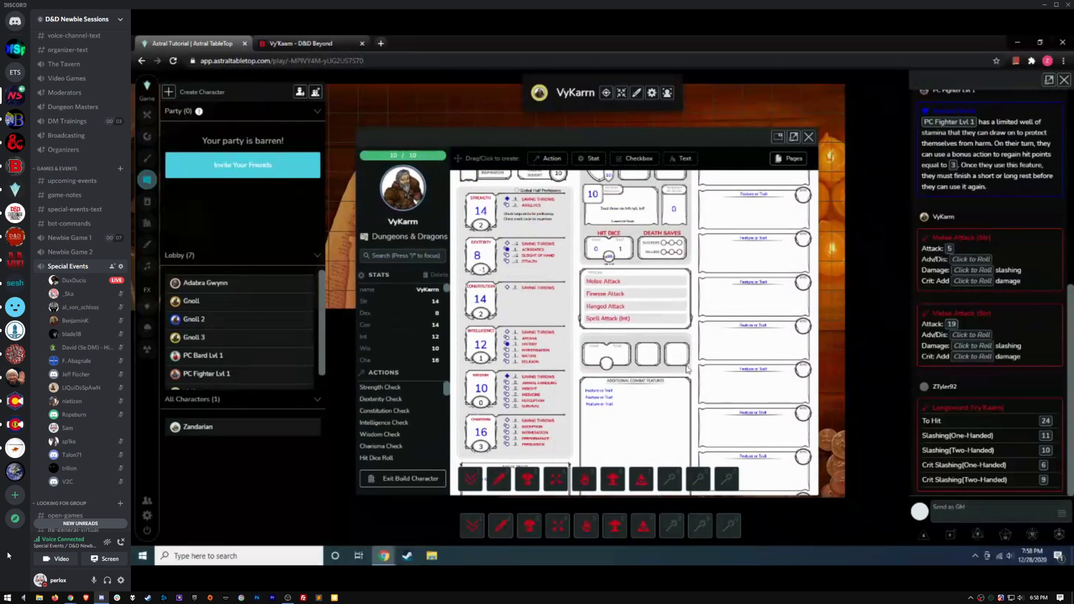
{"action": "scroll", "coordinate": [695, 319], "scroll_direction": "up", "scroll_amount": 2}
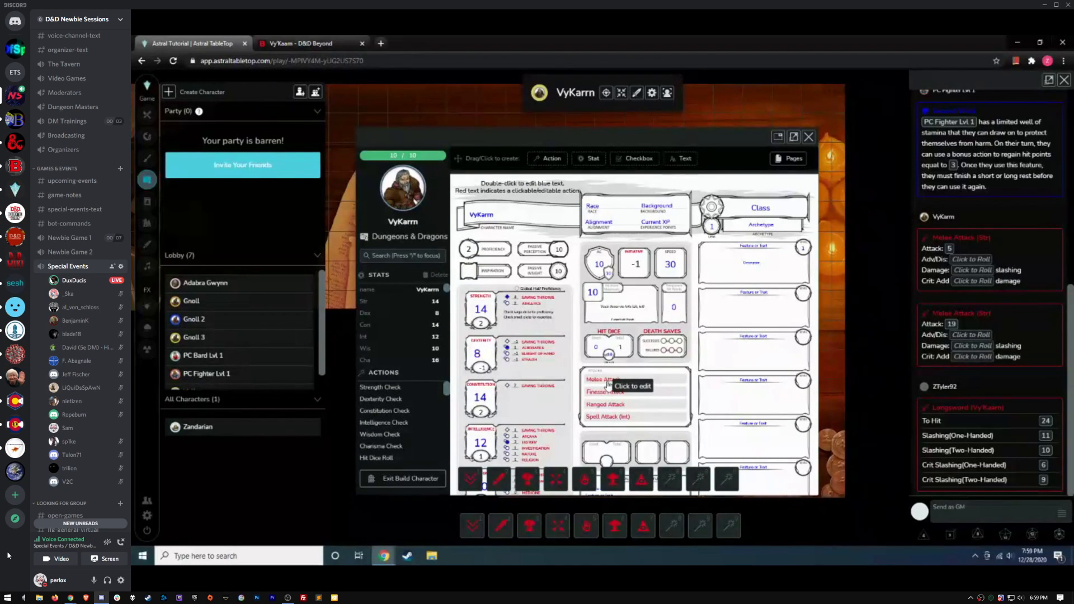
{"action": "left_click", "coordinate": [608, 384]}
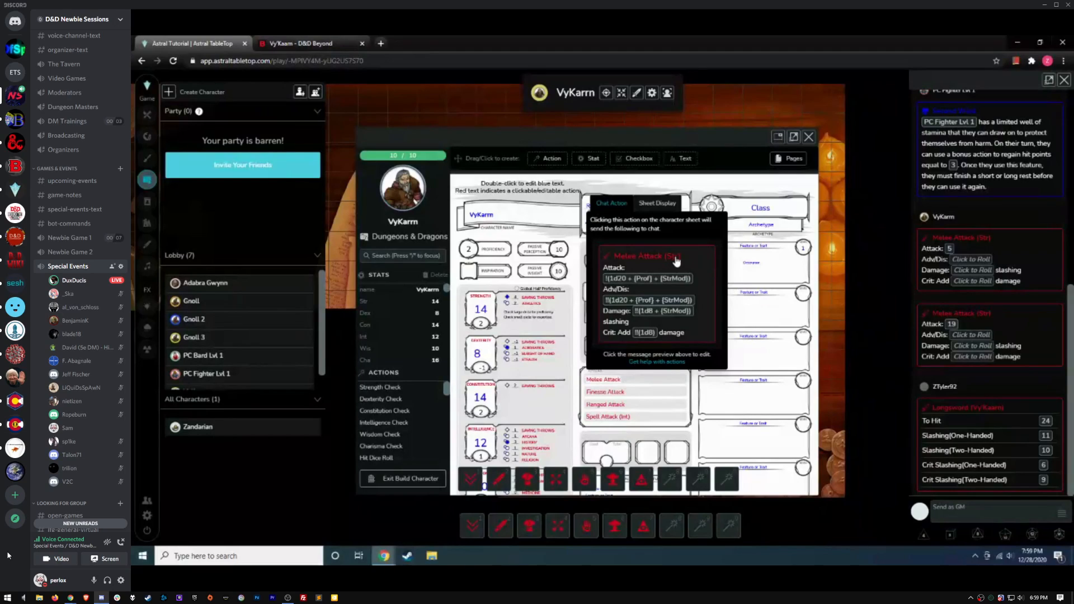
Rename the Melee Attack label to 'Greatsword' in Caveat font at size 54
{"action": "left_click", "coordinate": [670, 205]}
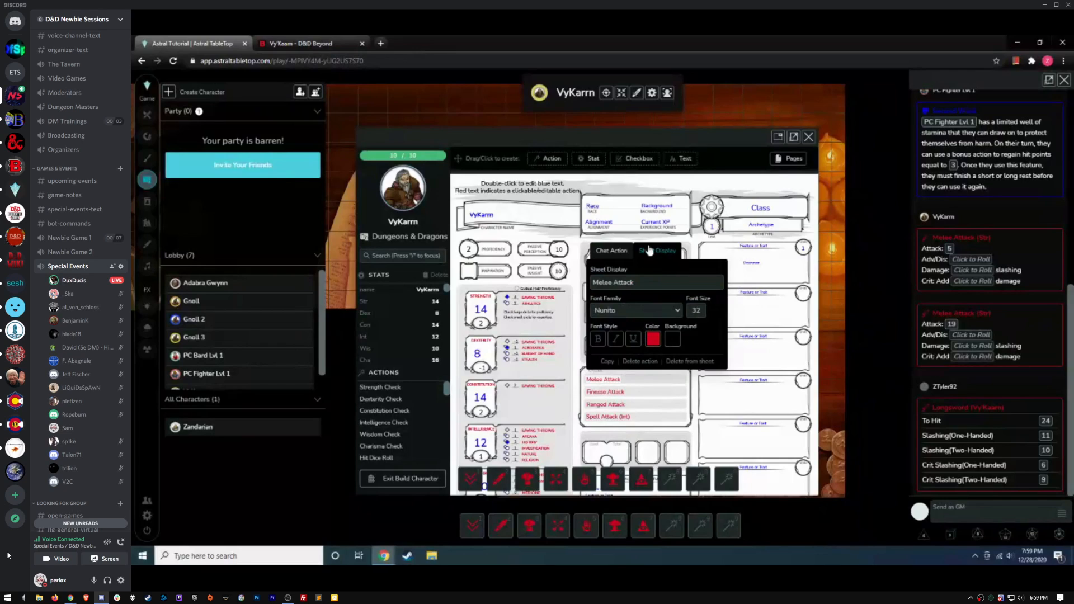
{"action": "left_click_drag", "start_coordinate": [647, 282], "coordinate": [573, 286]}
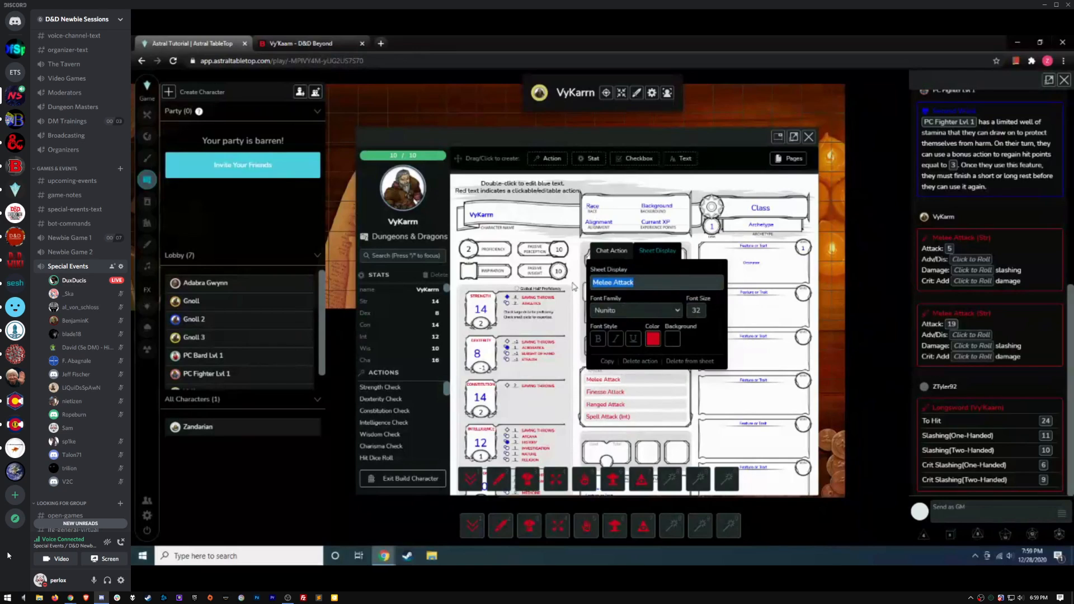
{"action": "type", "text": "Greatsword"}
{"action": "left_click", "coordinate": [677, 310]}
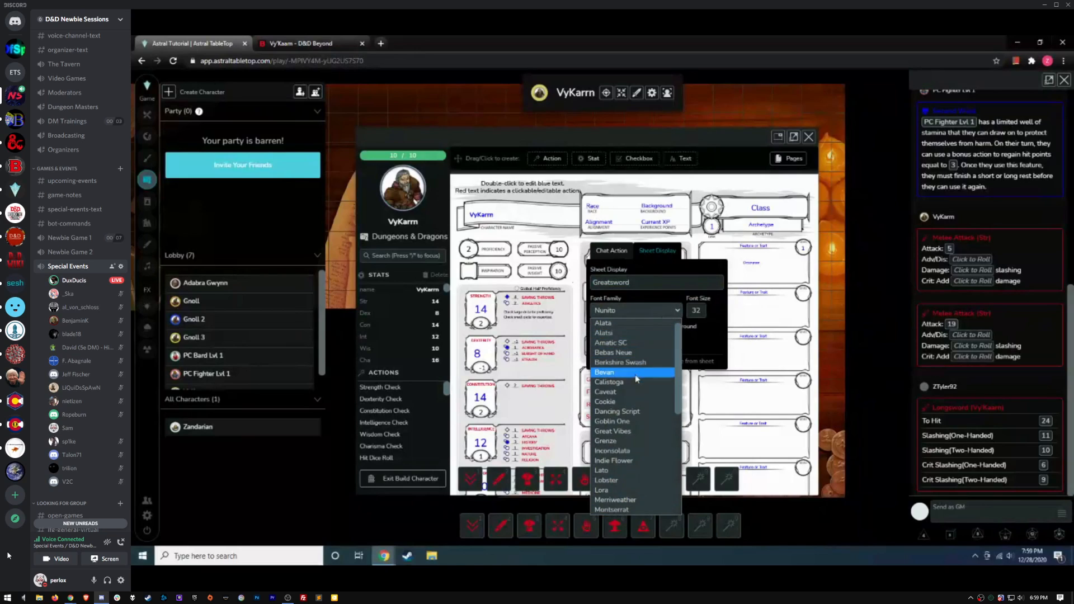
{"action": "left_click", "coordinate": [632, 393]}
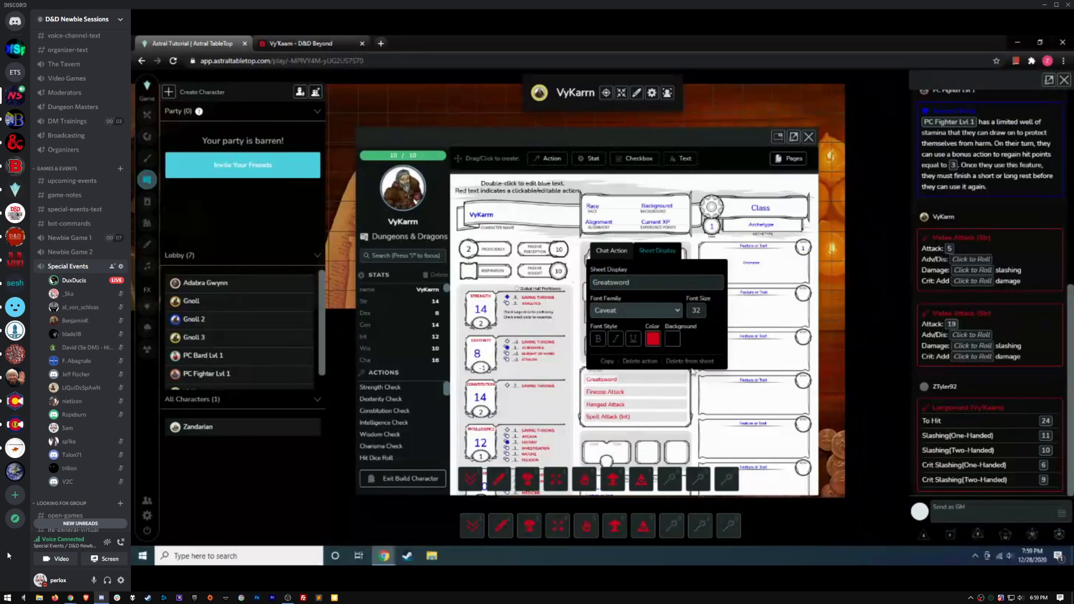
{"action": "double_click", "coordinate": [703, 311]}
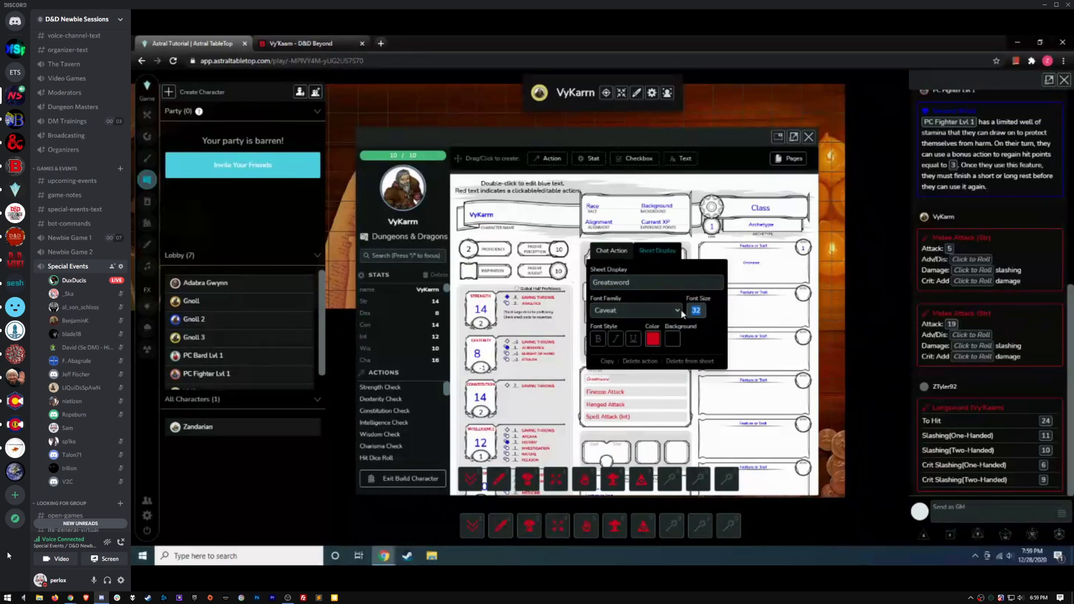
{"action": "type", "text": "54"}
{"action": "left_click", "coordinate": [750, 321]}
{"action": "left_click", "coordinate": [751, 317]}
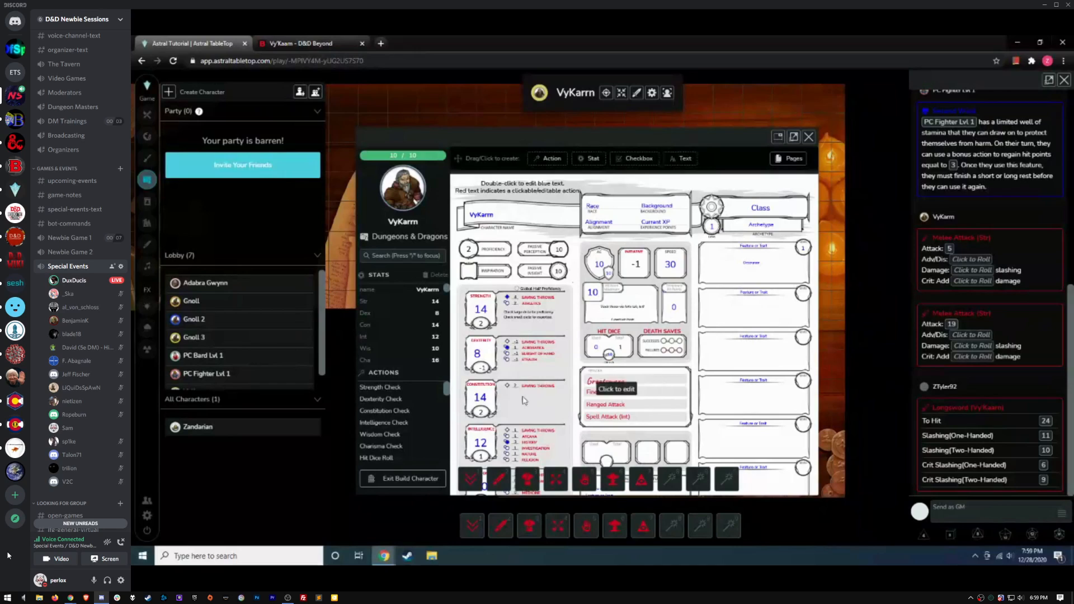
Leave build mode and roll the Greatsword attack into chat
{"action": "left_click", "coordinate": [396, 480]}
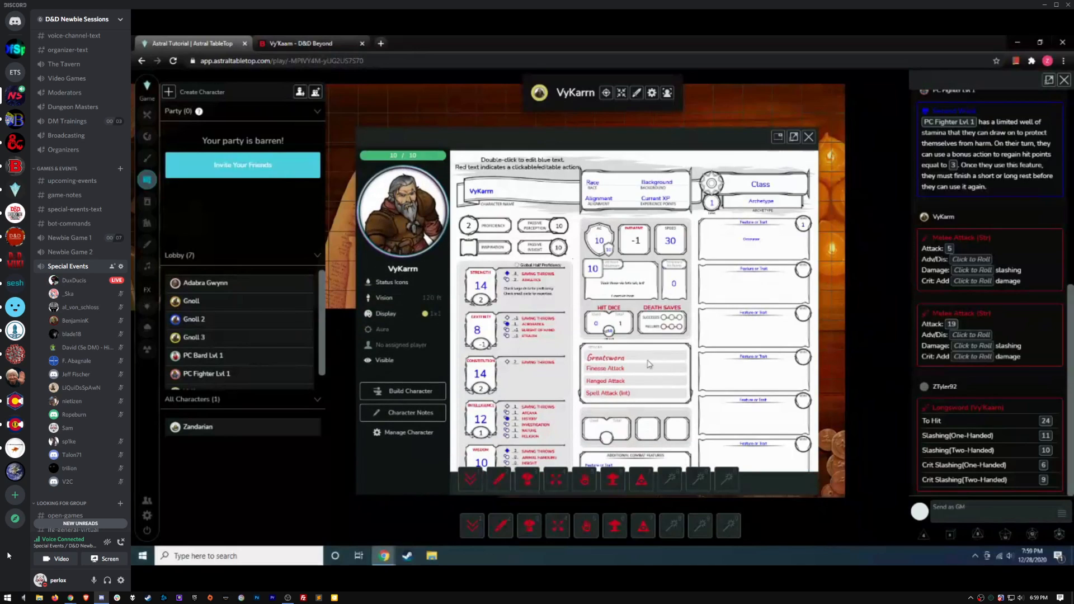
{"action": "left_click", "coordinate": [608, 364]}
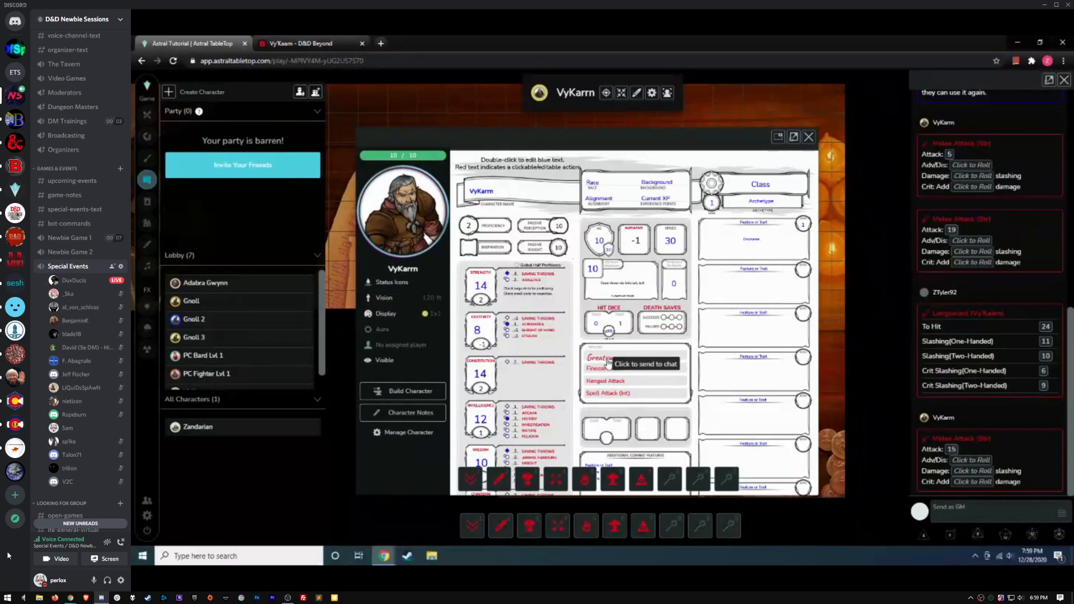
{"action": "mouse_move", "coordinate": [973, 441]}
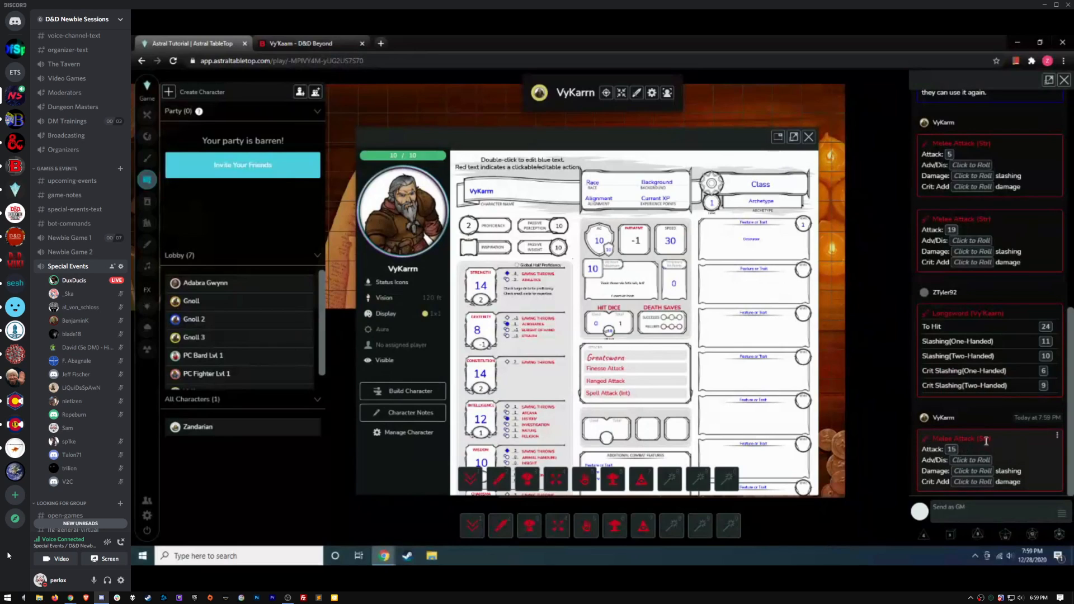
In build mode, open the Greatsword action's chat-message editor, then its roll syntax help
{"action": "left_click", "coordinate": [410, 394]}
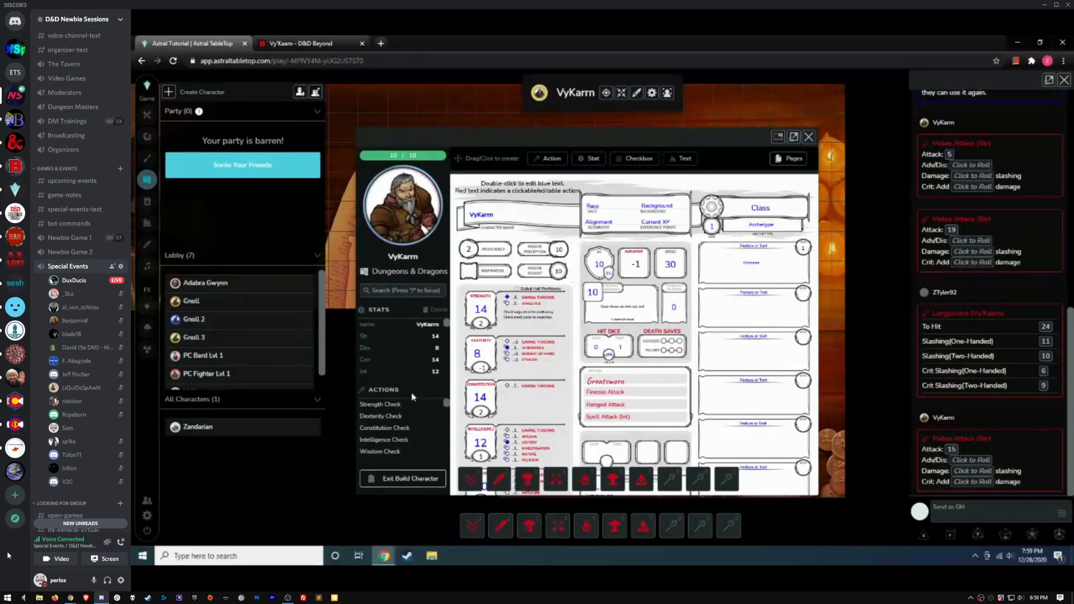
{"action": "left_click", "coordinate": [615, 385]}
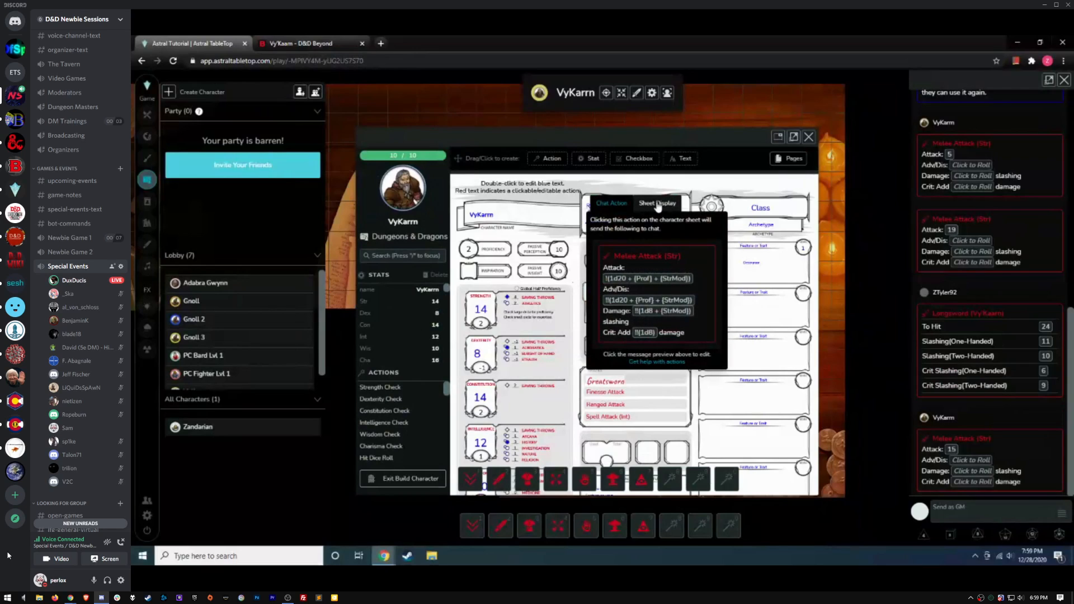
{"action": "left_click", "coordinate": [694, 258]}
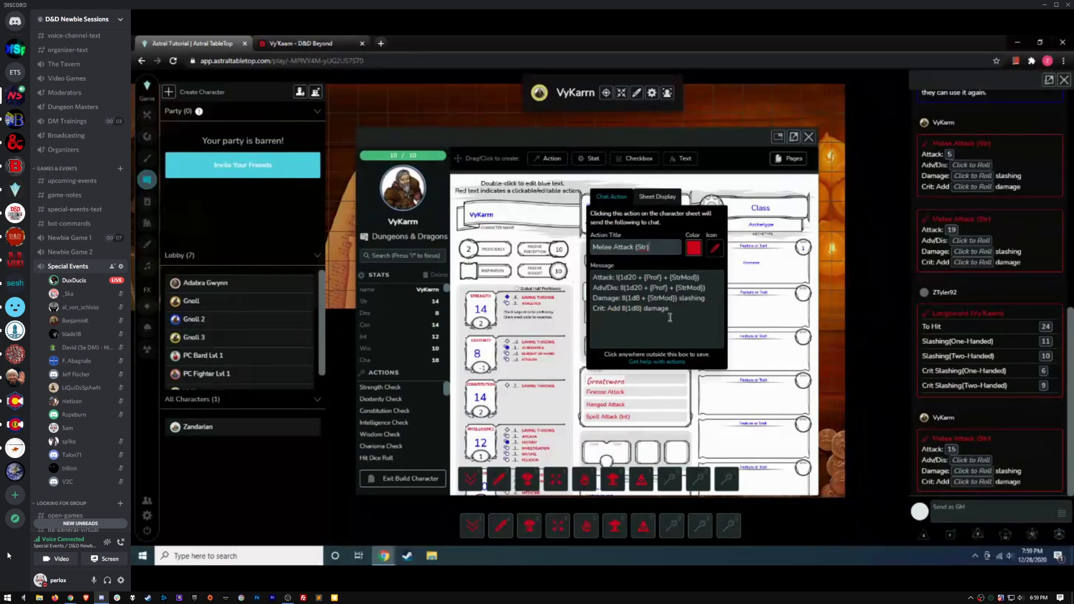
{"action": "left_click", "coordinate": [666, 362]}
Read through the Roll Syntax help page, then go back to the game tab
{"action": "scroll", "coordinate": [678, 236], "scroll_direction": "down", "scroll_amount": 3}
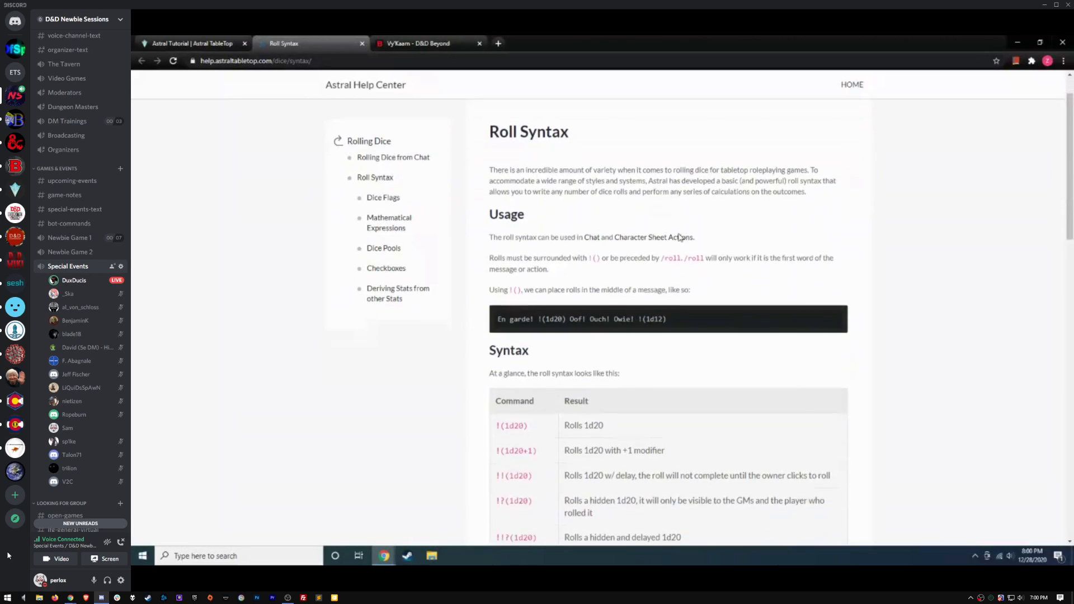
{"action": "scroll", "coordinate": [678, 238], "scroll_direction": "down", "scroll_amount": 2}
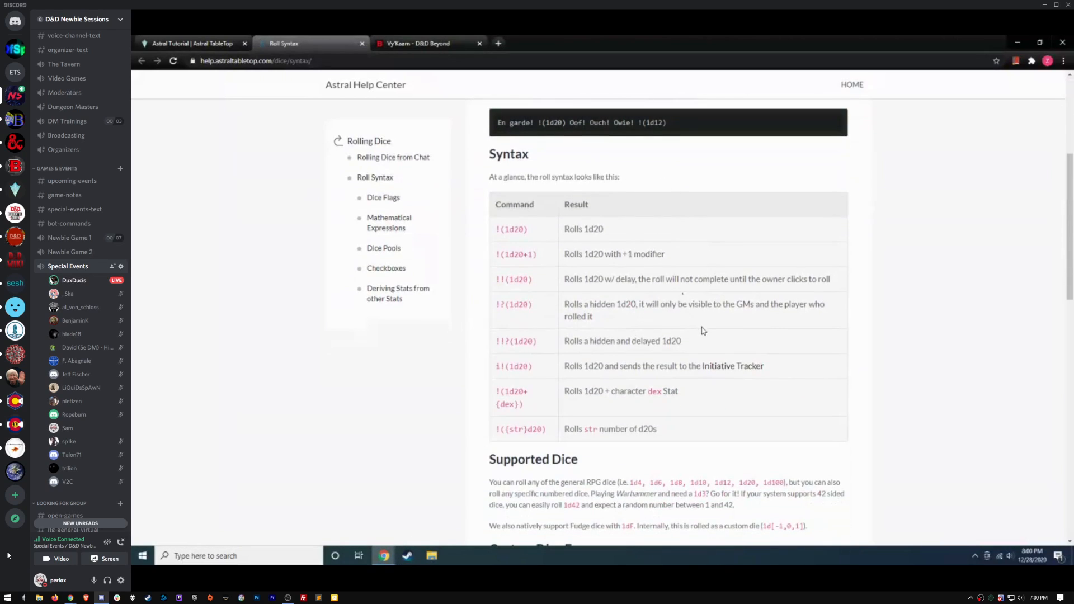
{"action": "scroll", "coordinate": [690, 210], "scroll_direction": "down", "scroll_amount": 1}
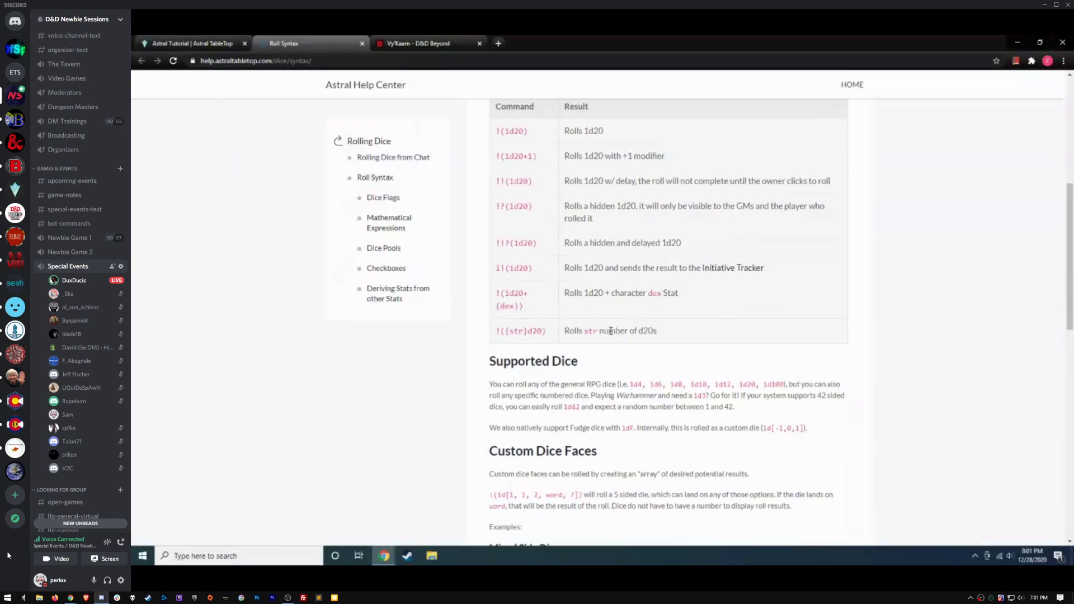
{"action": "left_click", "coordinate": [197, 43]}
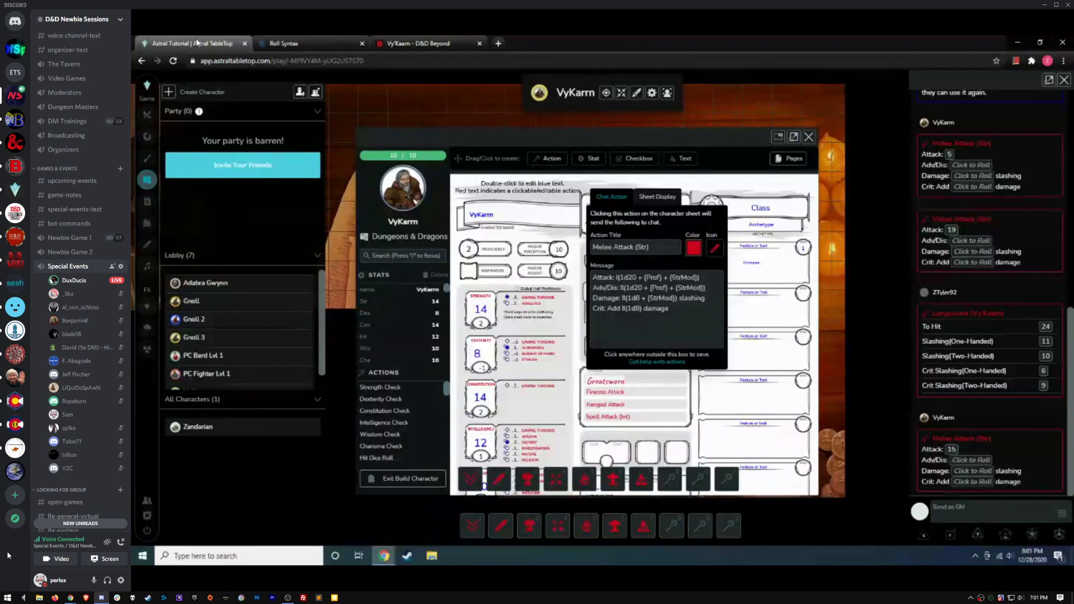
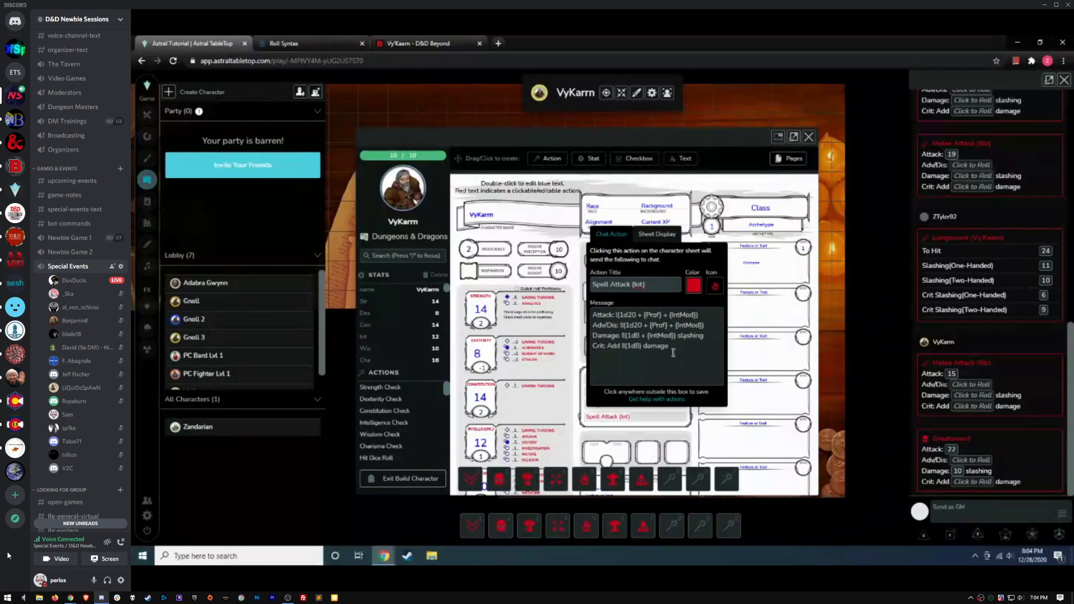
Save the Spell Attack (Int) action rolling 1d20 + Prof + IntMod, then scroll the sheet
{"action": "left_click", "coordinate": [759, 356]}
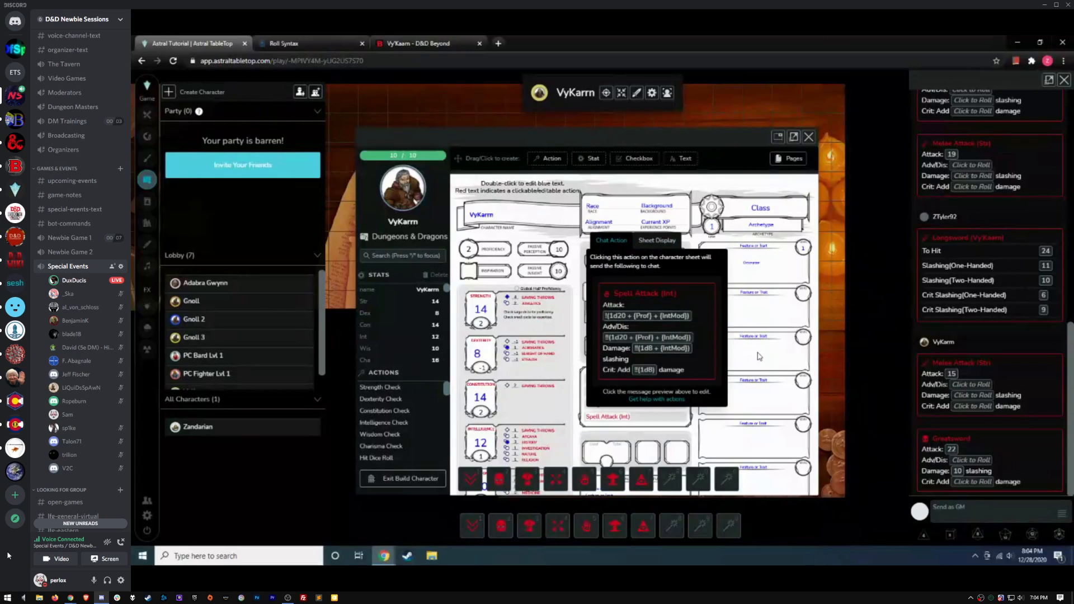
{"action": "scroll", "coordinate": [659, 361], "scroll_direction": "down", "scroll_amount": 2}
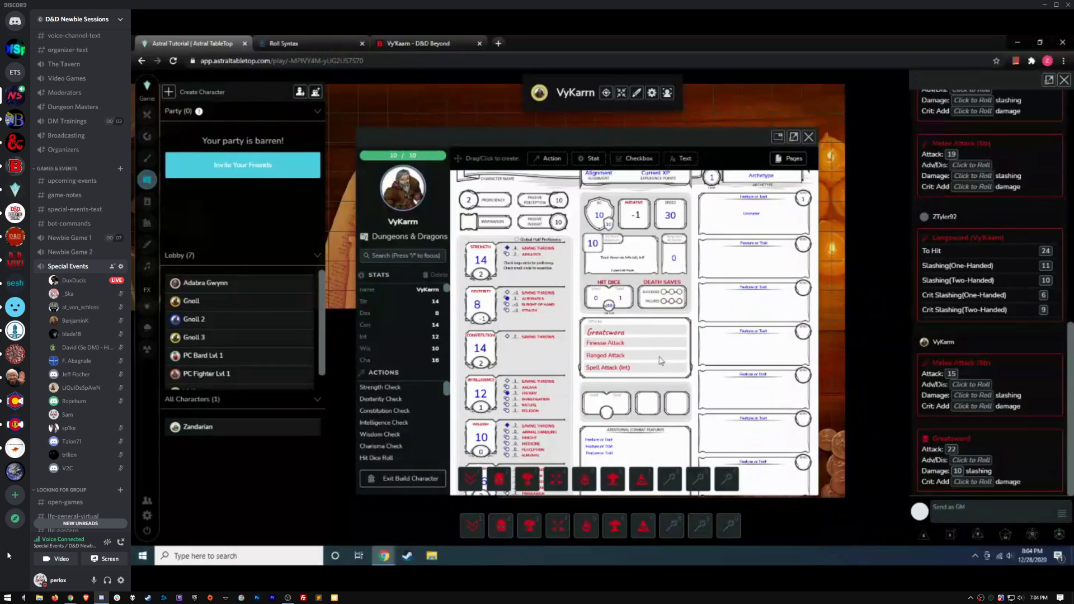
{"action": "scroll", "coordinate": [668, 223], "scroll_direction": "down", "scroll_amount": 3}
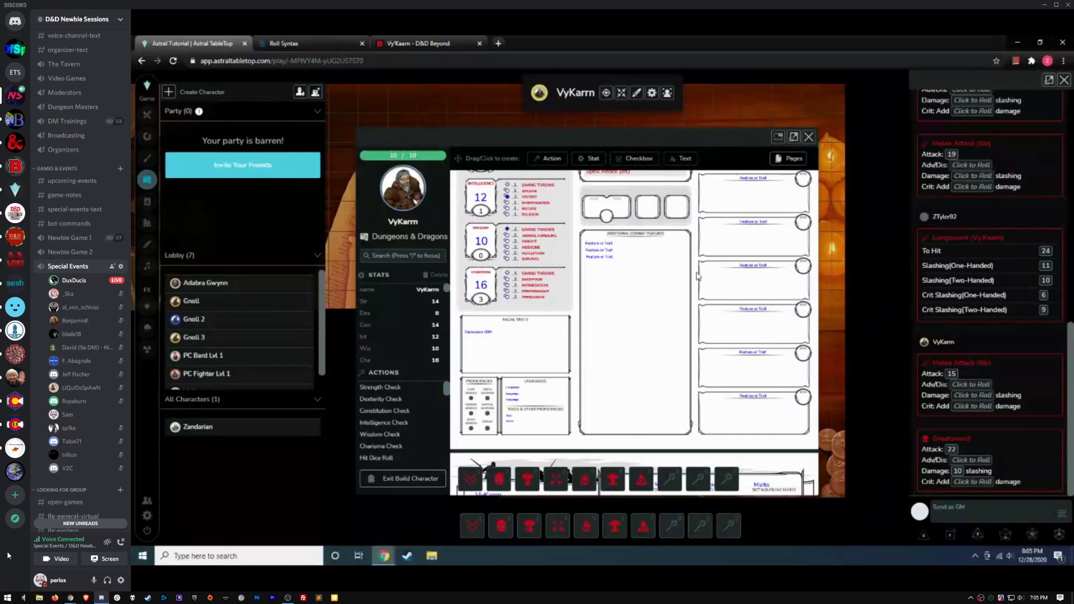
{"action": "scroll", "coordinate": [641, 263], "scroll_direction": "up", "scroll_amount": 1}
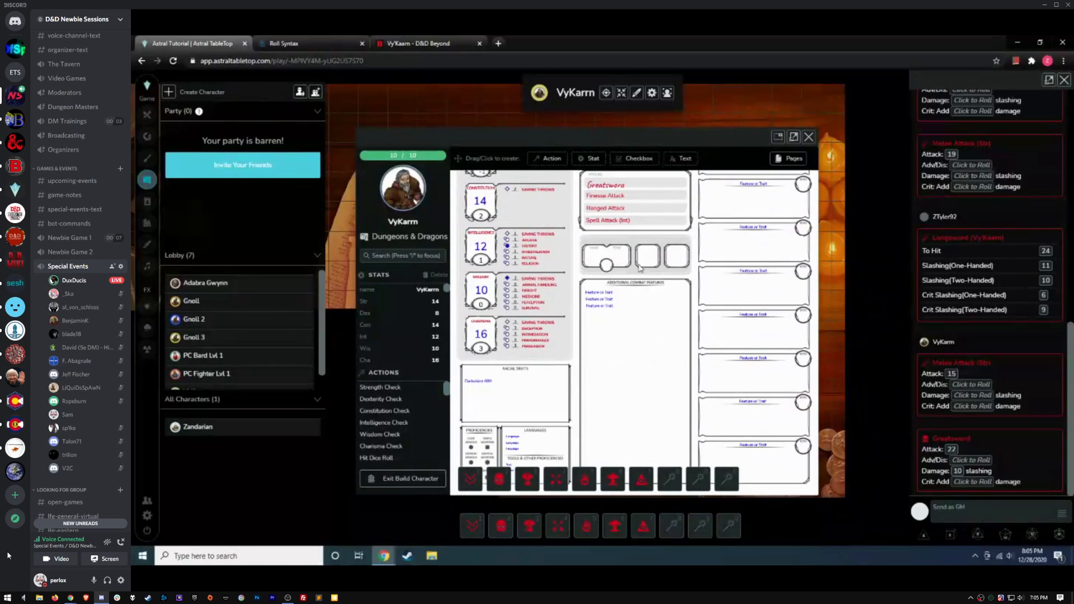
Replace the Feature or Trait placeholder text with the note 'This character likles w'
{"action": "left_click", "coordinate": [599, 295]}
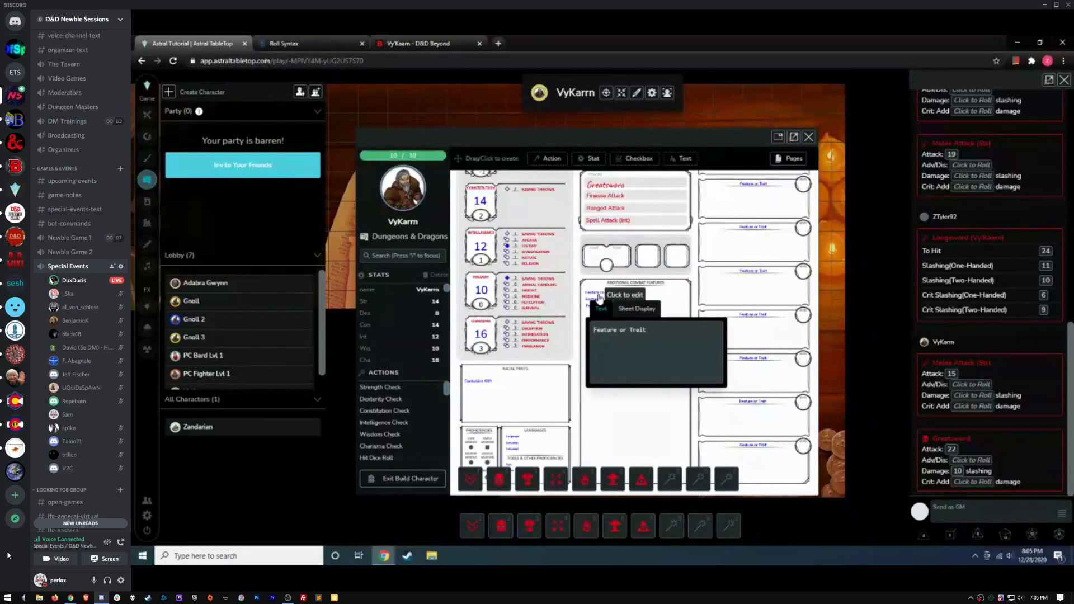
{"action": "left_click_drag", "start_coordinate": [676, 336], "coordinate": [580, 333]}
{"action": "type", "text": "This character likles w"}
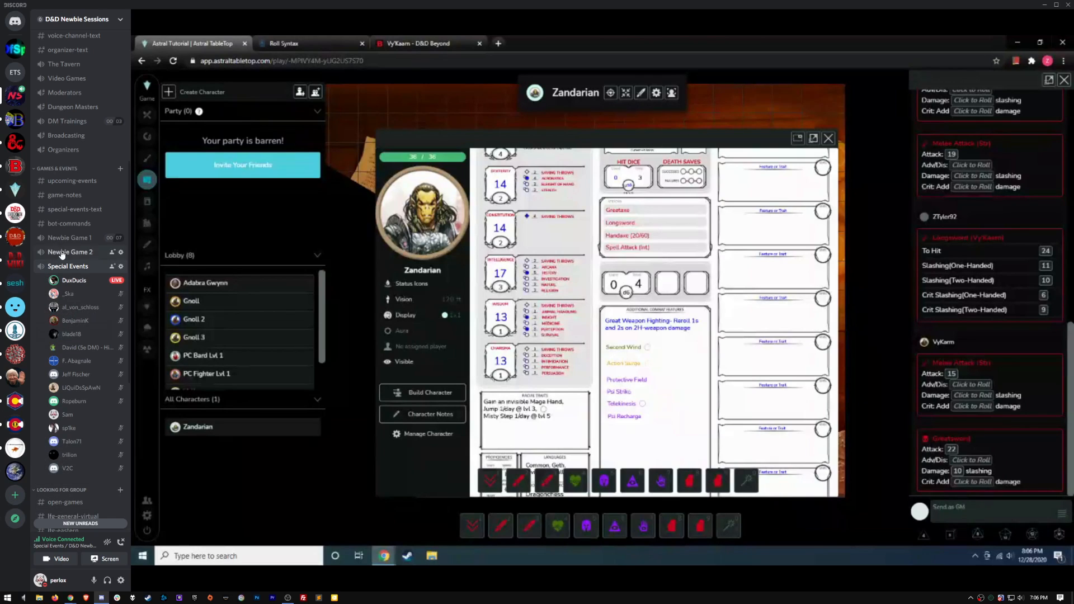
{"action": "left_click", "coordinate": [62, 211]}
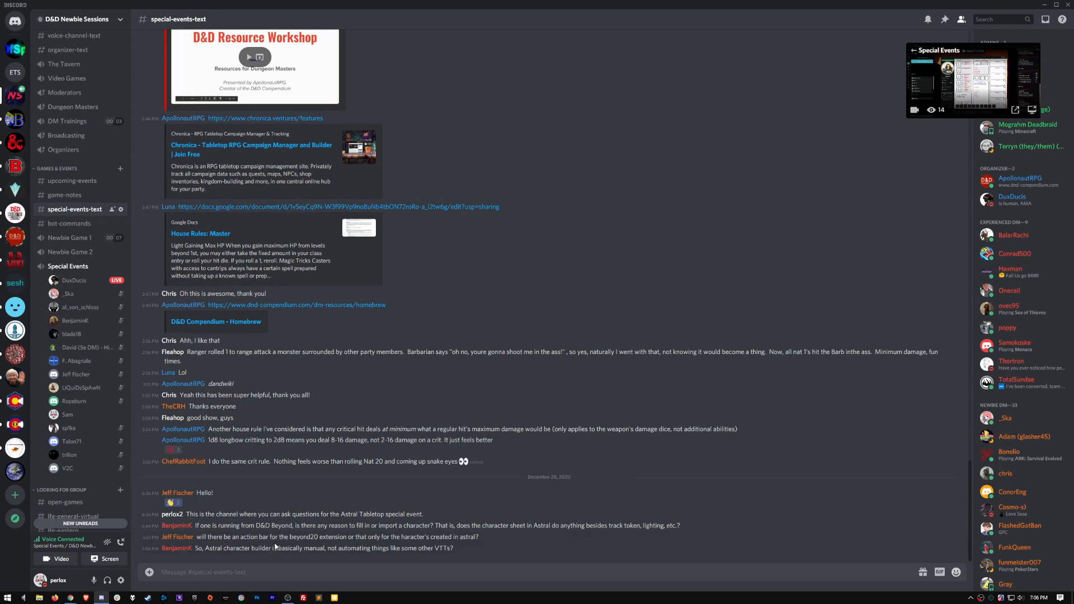
{"action": "left_click_drag", "start_coordinate": [207, 550], "coordinate": [454, 550]}
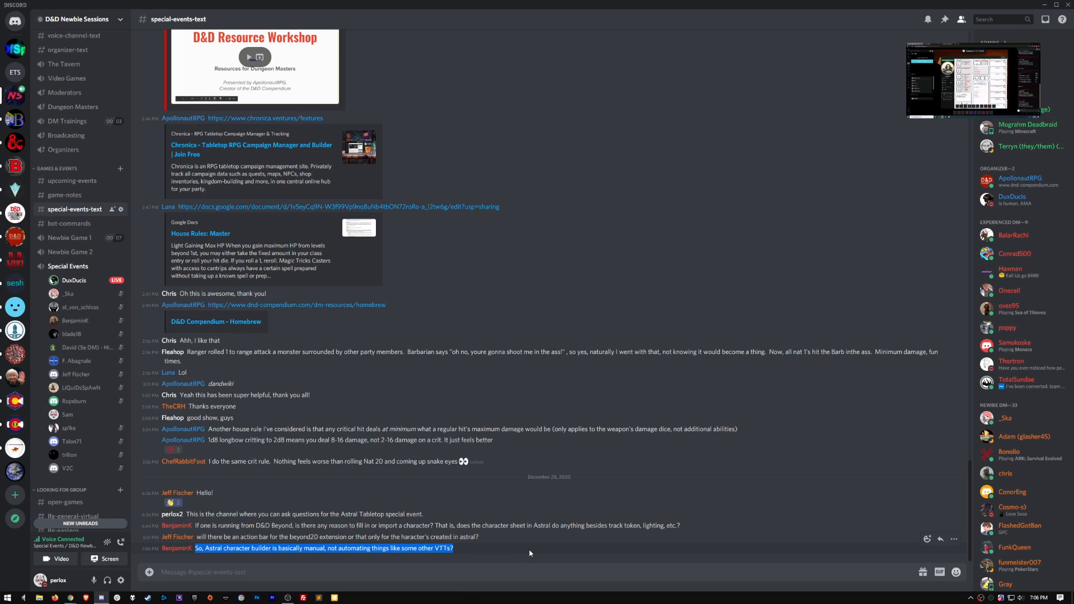
{"action": "left_click", "coordinate": [435, 576]}
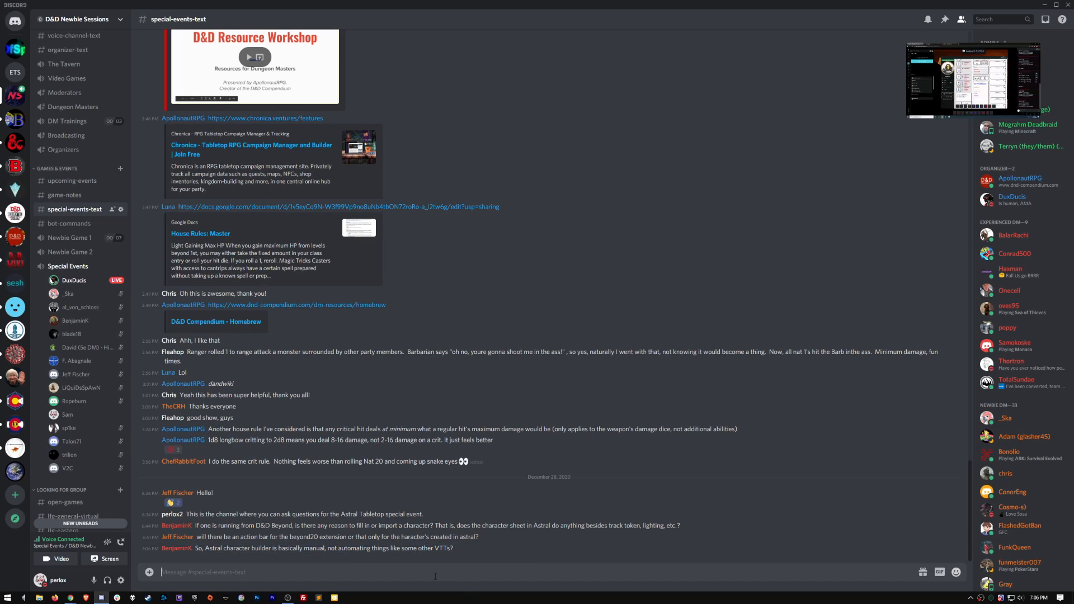
{"action": "left_click", "coordinate": [62, 266]}
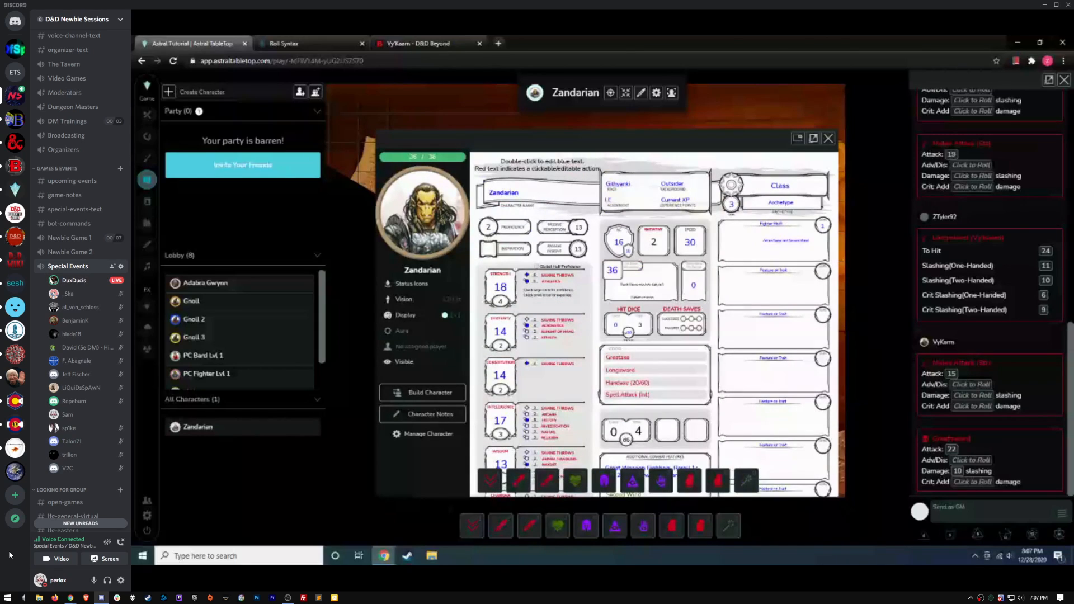
Check the newest question in the special-events-text channel, then return to the Special Events stream
{"action": "left_click", "coordinate": [63, 211]}
{"action": "left_click_drag", "start_coordinate": [194, 548], "coordinate": [604, 565]}
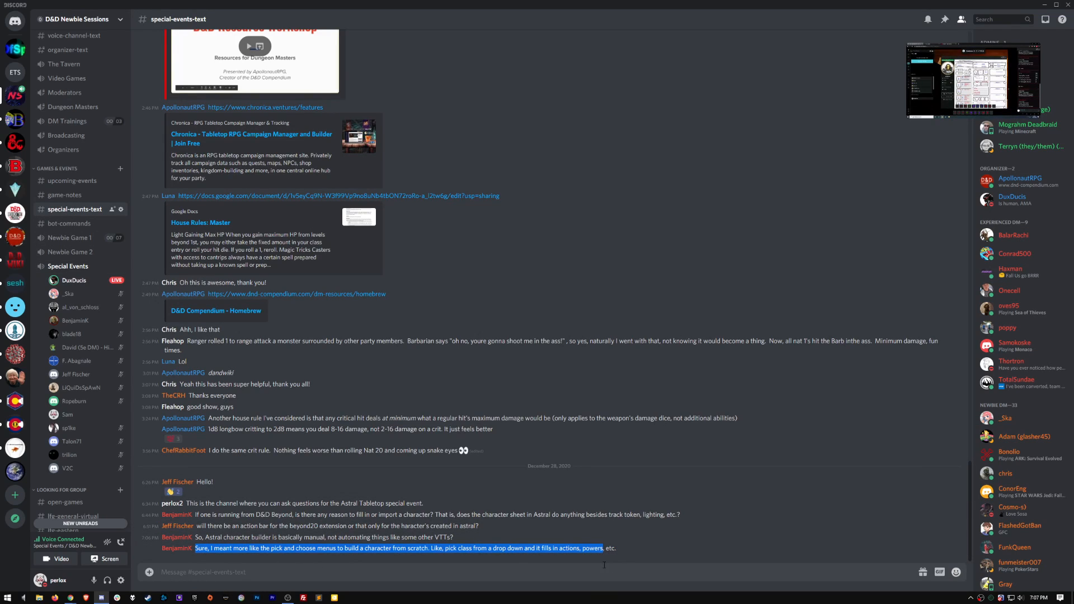
{"action": "left_click", "coordinate": [668, 558]}
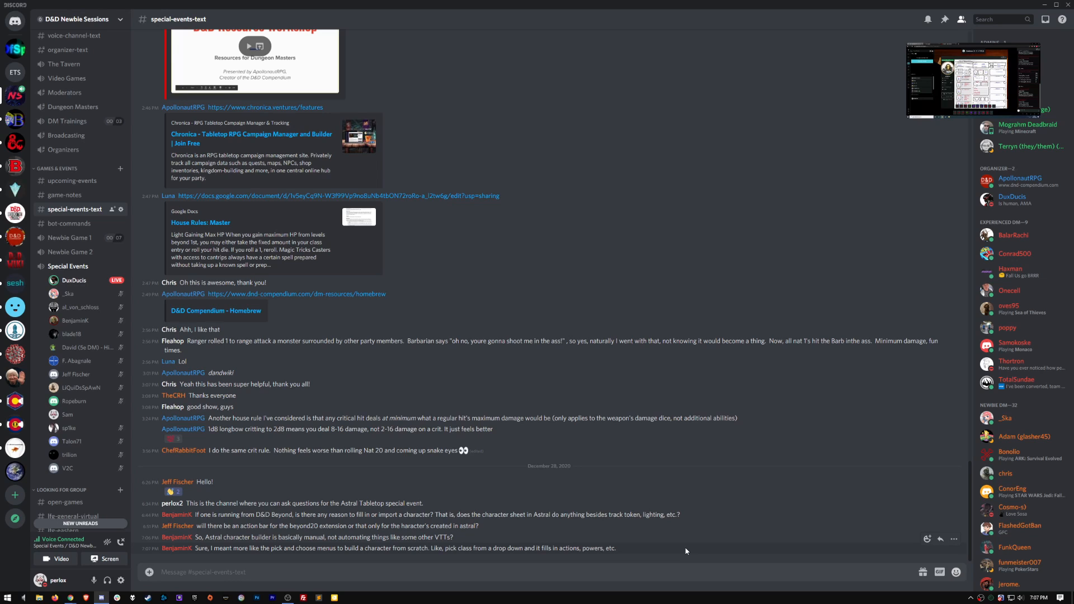
{"action": "left_click", "coordinate": [64, 268]}
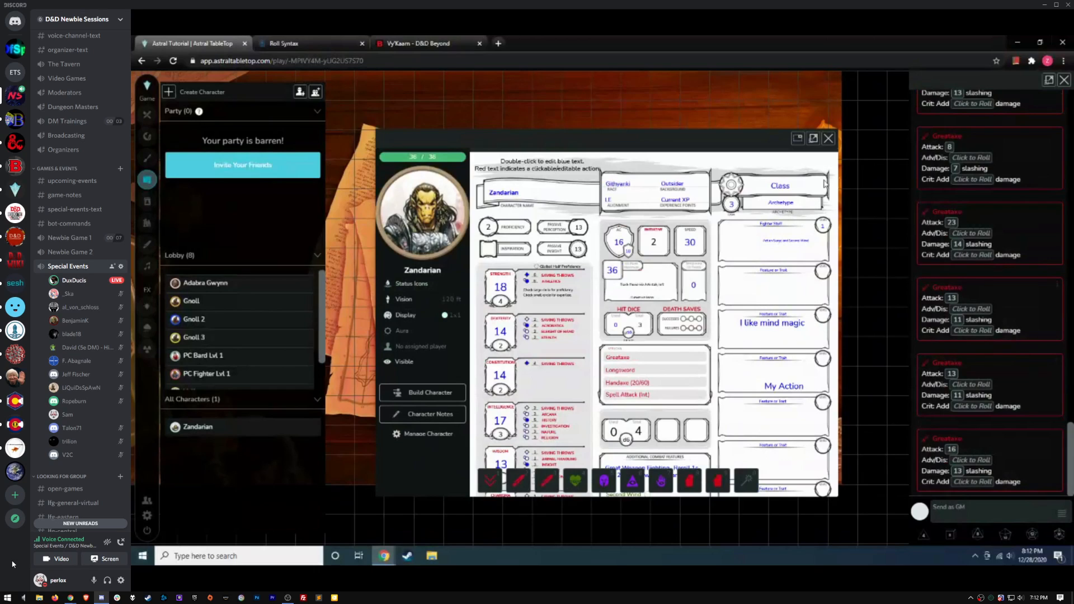
Consult the Roll Syntax help, then leave the PC Fighter Lvl 1 player view for GM view
{"action": "left_click", "coordinate": [321, 48]}
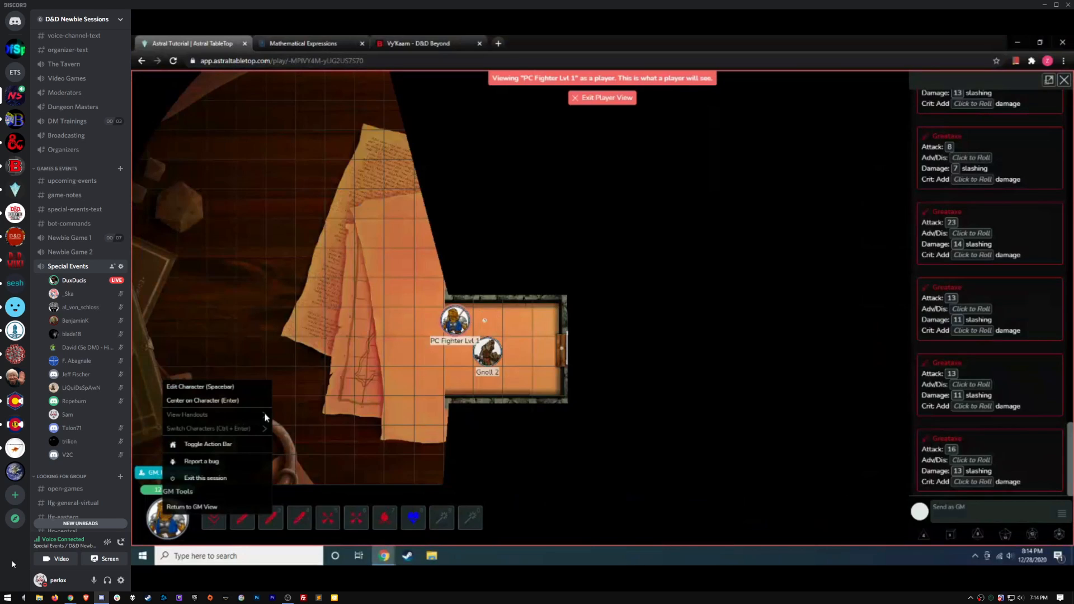
{"action": "left_click", "coordinate": [344, 327]}
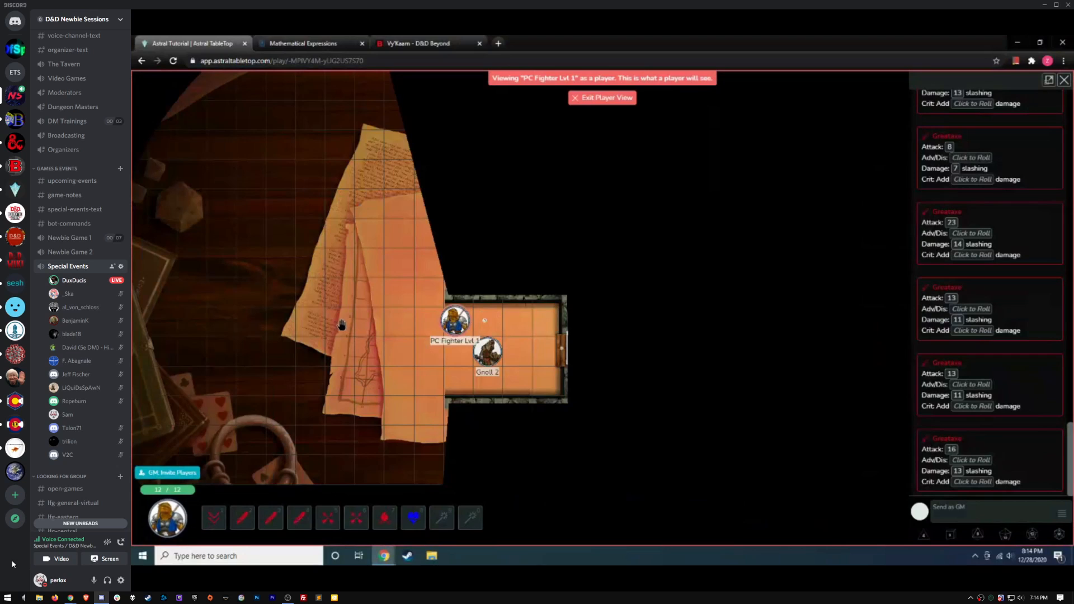
{"action": "left_click", "coordinate": [601, 99]}
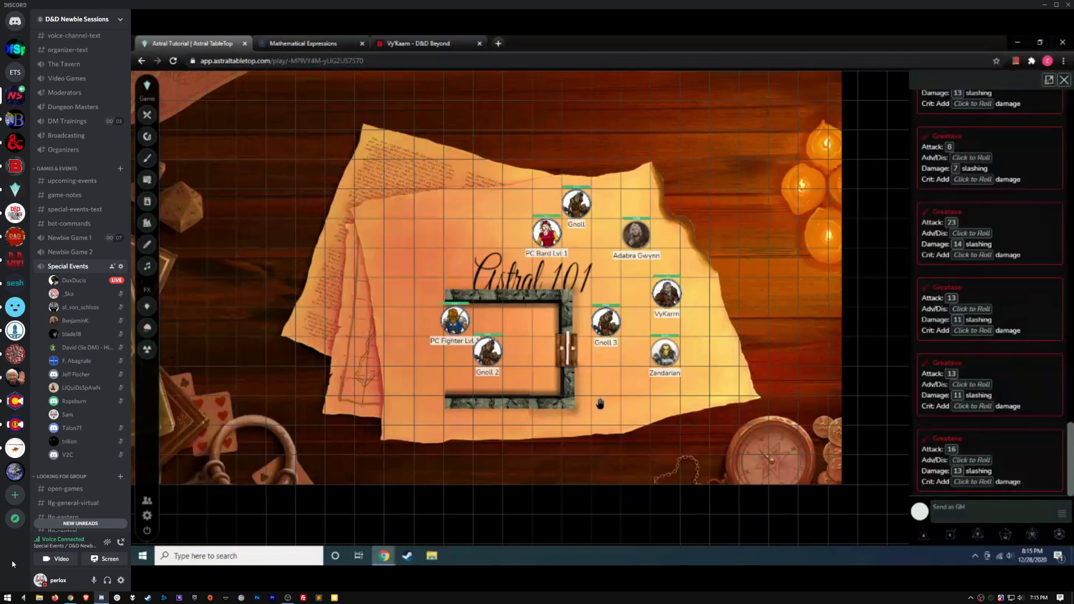
Select the Gnoll 2 token inside the walled room
{"action": "left_click", "coordinate": [488, 354]}
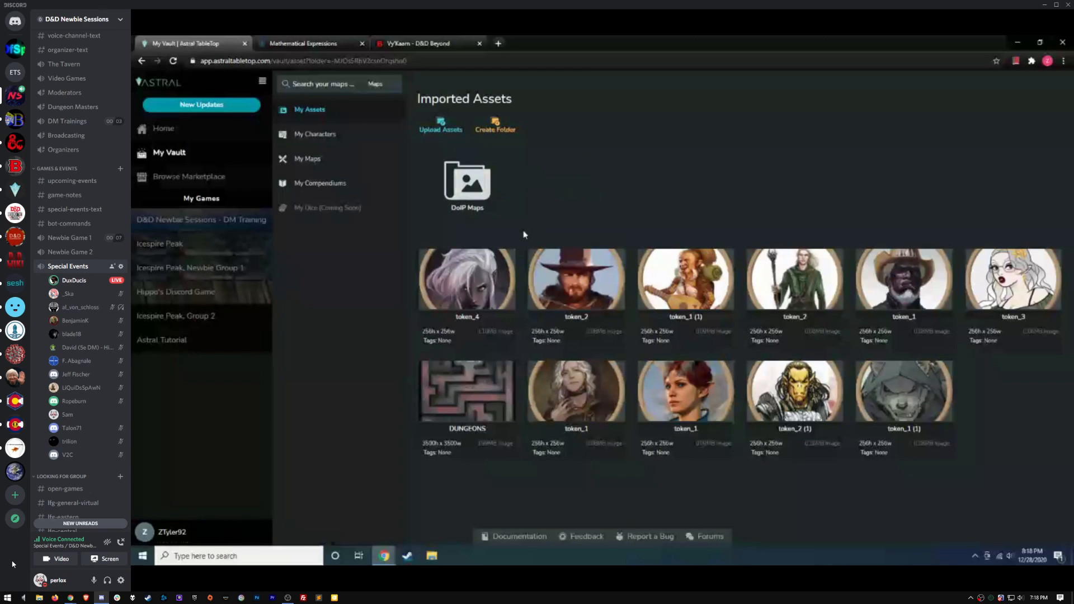
Open the DoIP Maps folder under My Assets > Imported Assets
{"action": "left_click", "coordinate": [593, 181]}
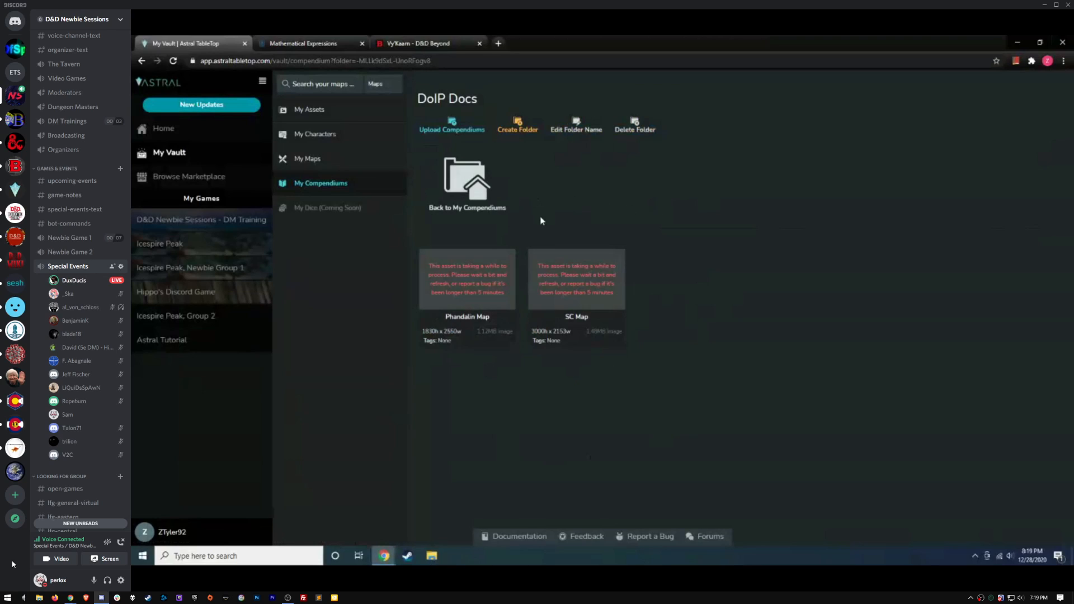
Switch the vault from the DoIP Docs compendium folder to My Characters
{"action": "left_click", "coordinate": [337, 136]}
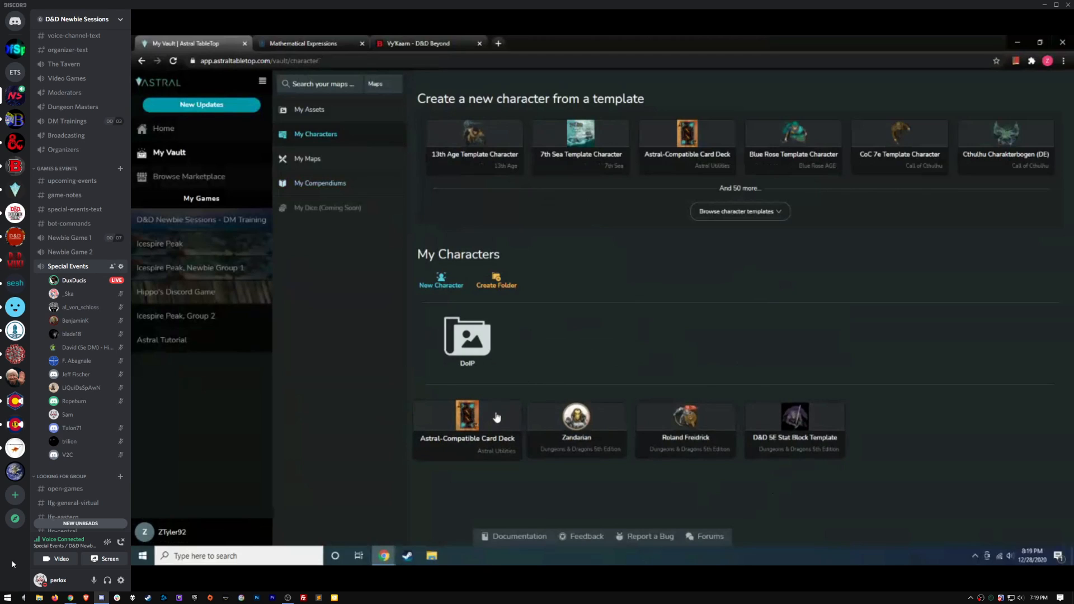
Peek into the DoIP characters folder, then expand and scroll the full character template gallery
{"action": "left_click", "coordinate": [478, 358]}
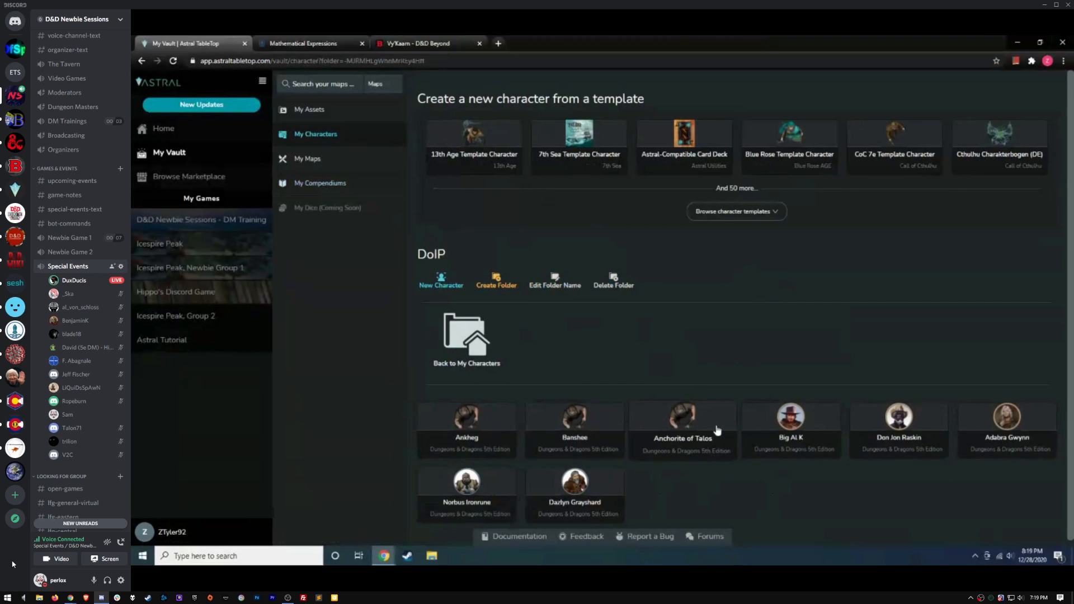
{"action": "left_click", "coordinate": [336, 135]}
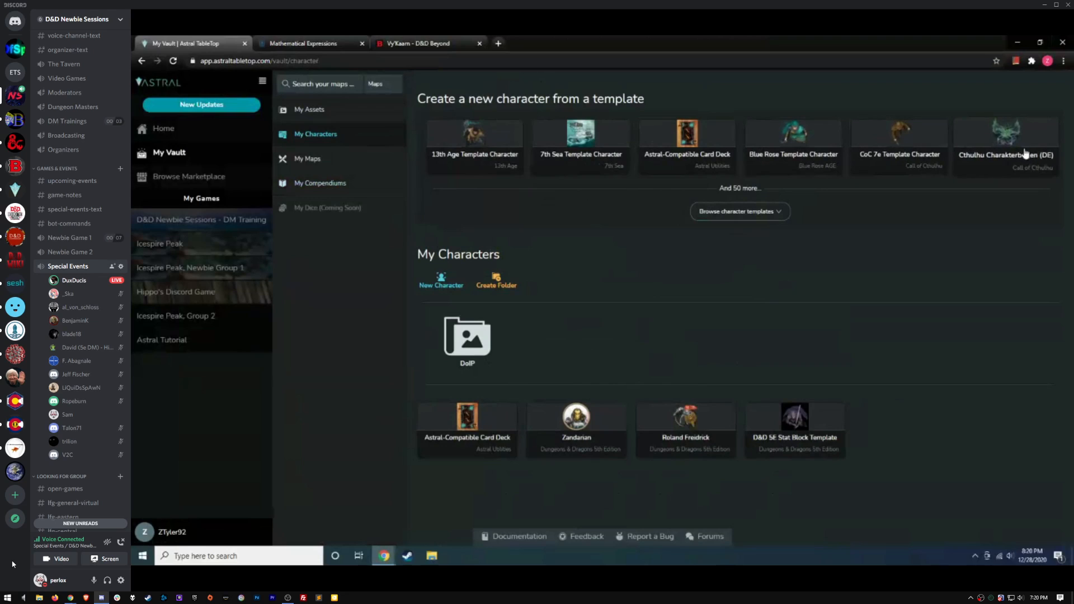
{"action": "left_click", "coordinate": [781, 217]}
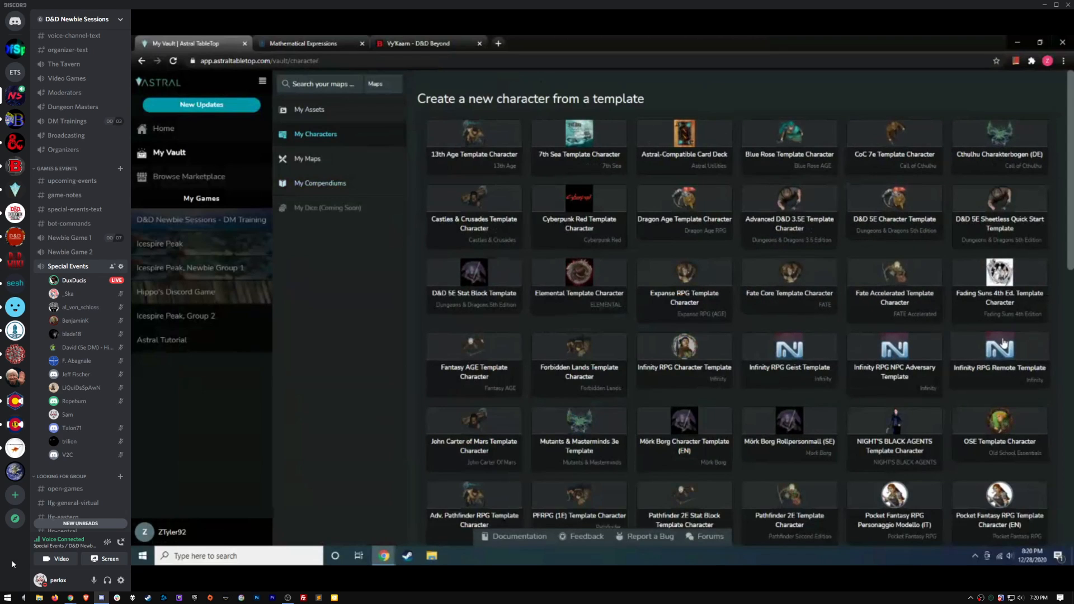
{"action": "scroll", "coordinate": [616, 324], "scroll_direction": "down", "scroll_amount": 3}
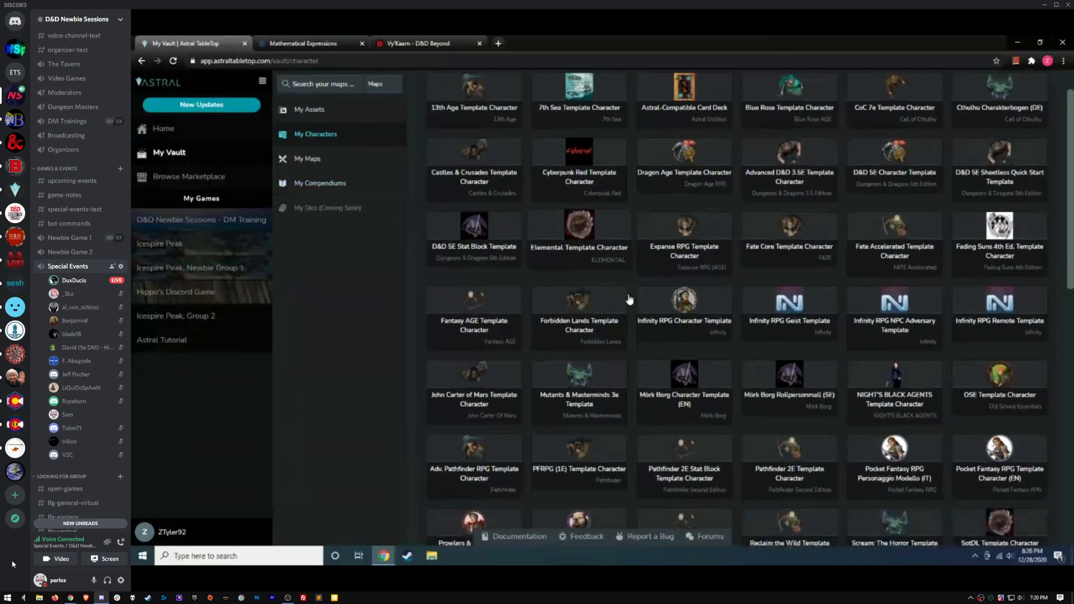
{"action": "scroll", "coordinate": [754, 300], "scroll_direction": "up", "scroll_amount": 3}
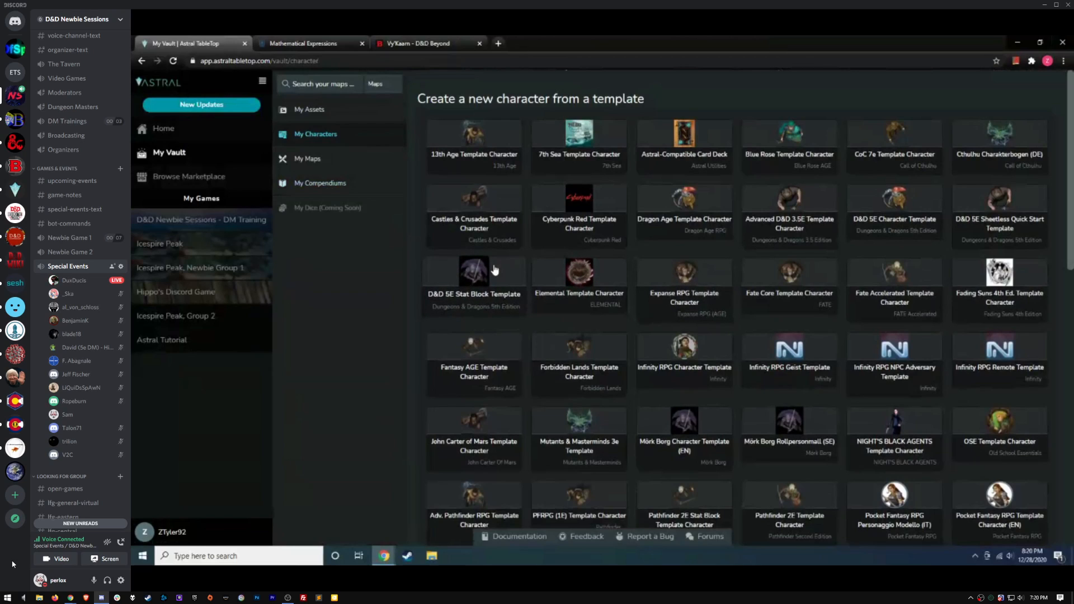
Open the D&D 5E Stat Block Template and scroll down through it
{"action": "left_click", "coordinate": [477, 289]}
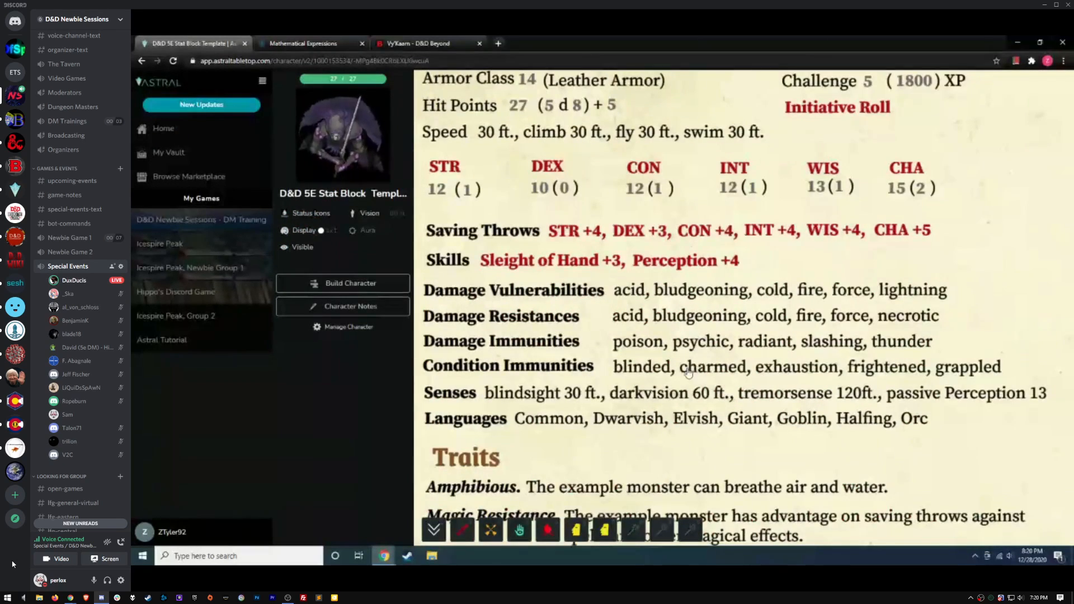
{"action": "scroll", "coordinate": [688, 339], "scroll_direction": "down", "scroll_amount": 5}
{"action": "scroll", "coordinate": [687, 339], "scroll_direction": "down", "scroll_amount": 5}
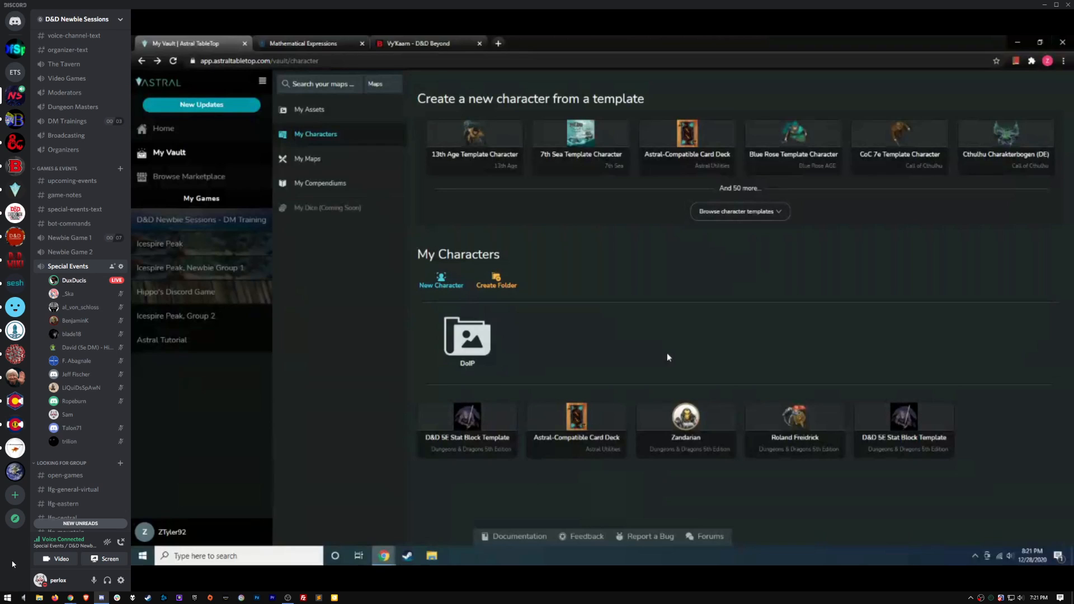
In My Maps, scroll to the Dwarven Excavation card and open it in the Map Editor
{"action": "left_click", "coordinate": [325, 160]}
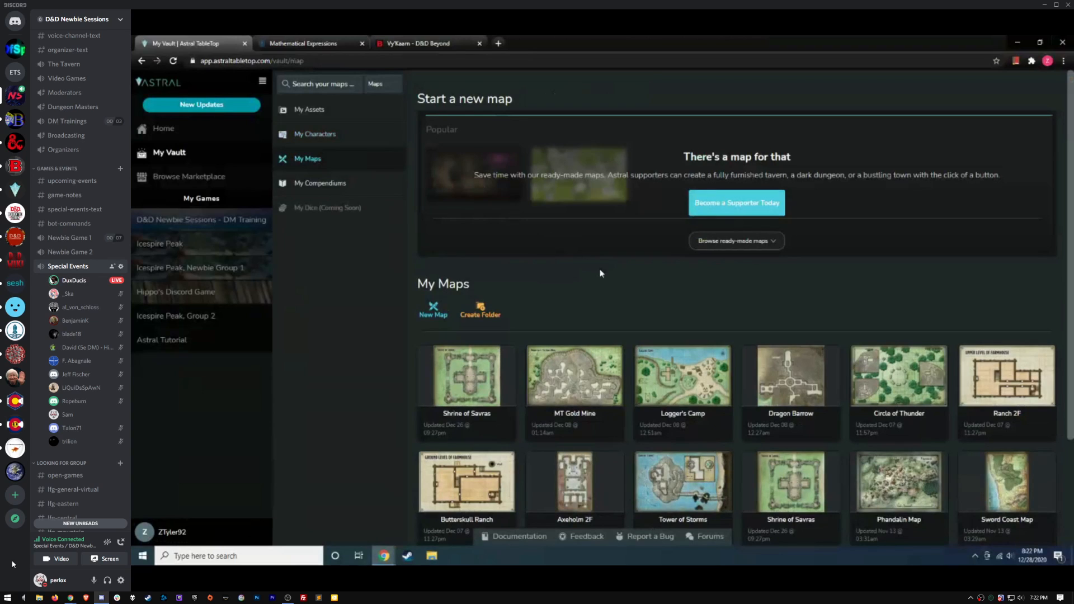
{"action": "scroll", "coordinate": [607, 282], "scroll_direction": "down", "scroll_amount": 3}
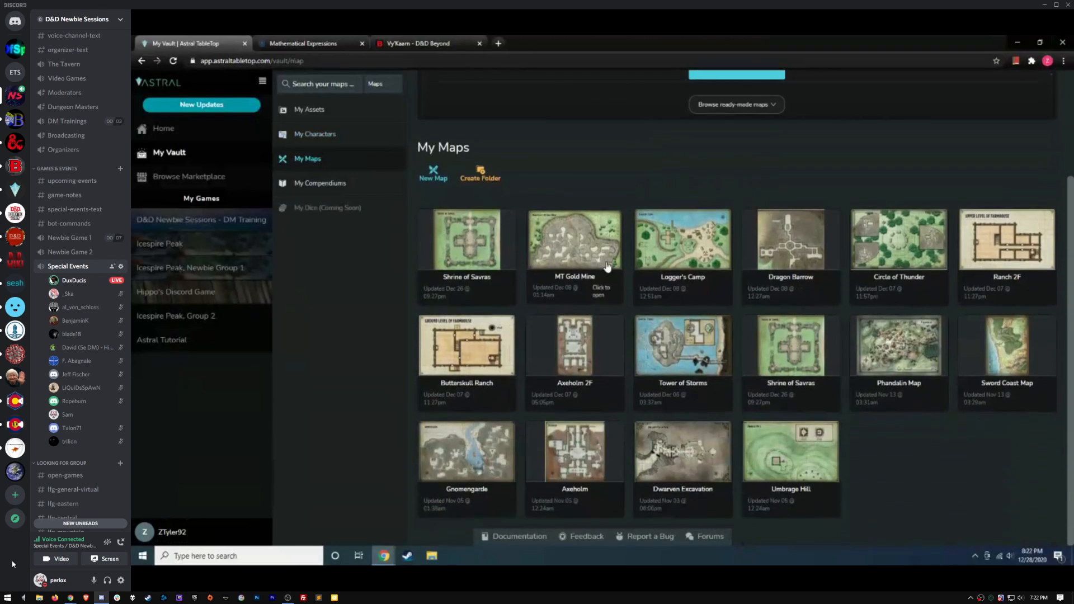
{"action": "scroll", "coordinate": [552, 234], "scroll_direction": "up", "scroll_amount": 3}
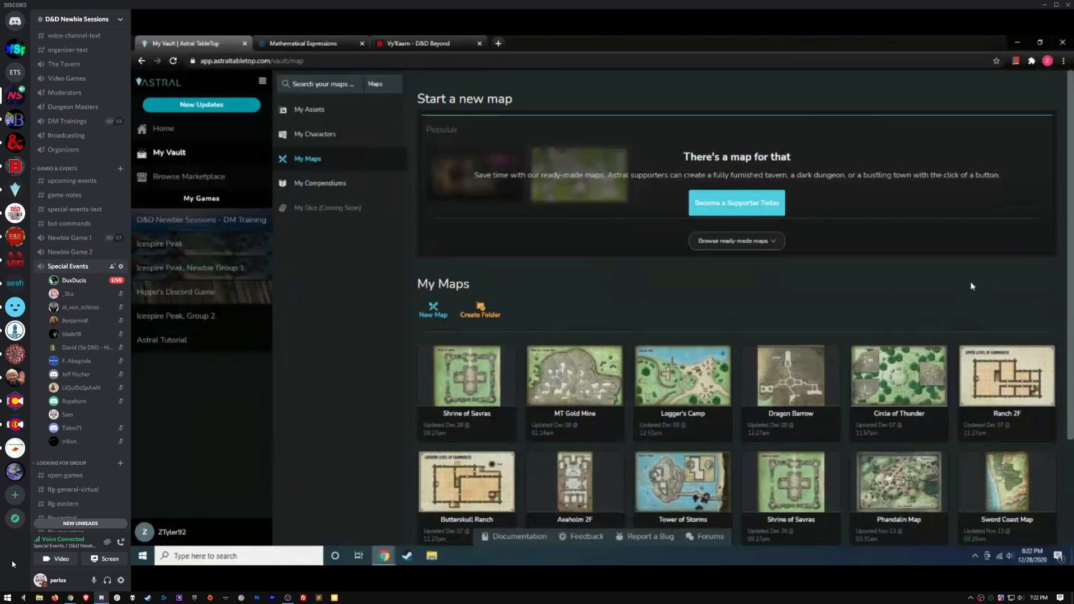
{"action": "scroll", "coordinate": [970, 286], "scroll_direction": "down", "scroll_amount": 3}
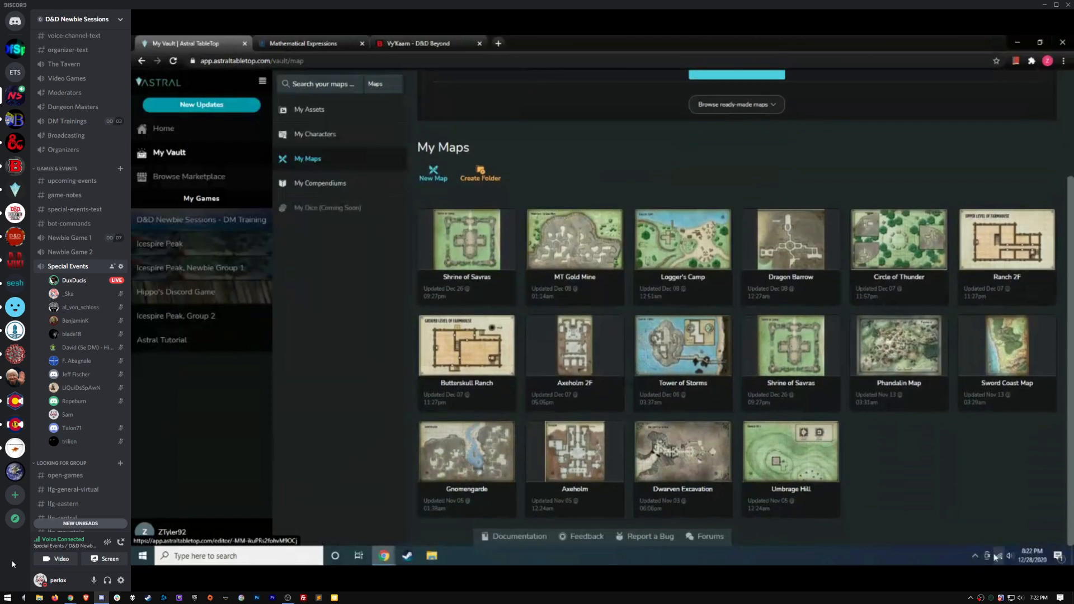
{"action": "left_click", "coordinate": [707, 456]}
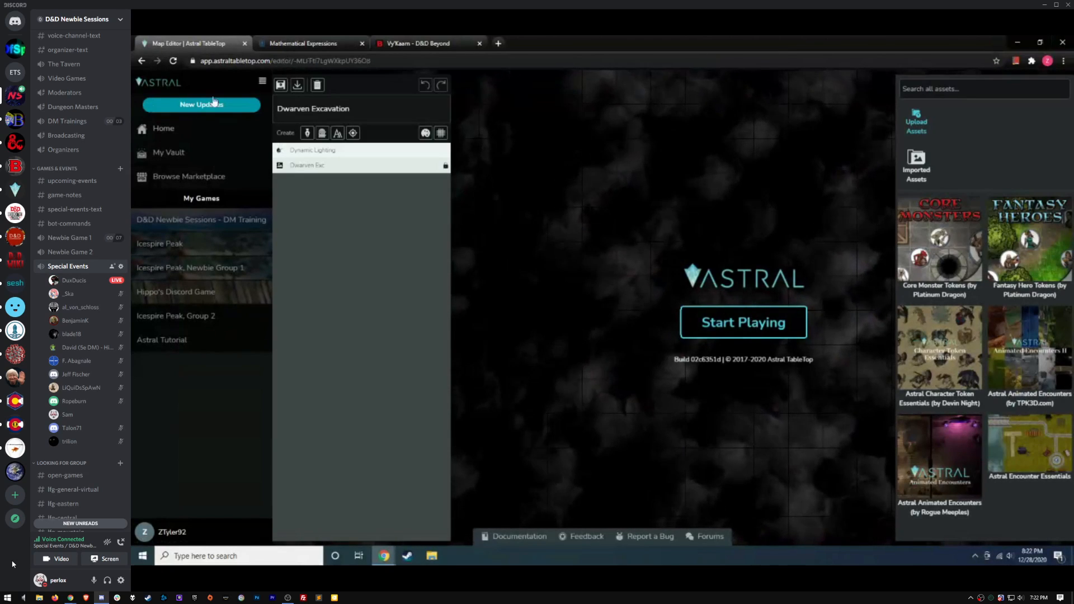
Hide the sidebar, load the Dwarven Excavation map, and pan and zoom out to frame it
{"action": "left_click", "coordinate": [261, 83]}
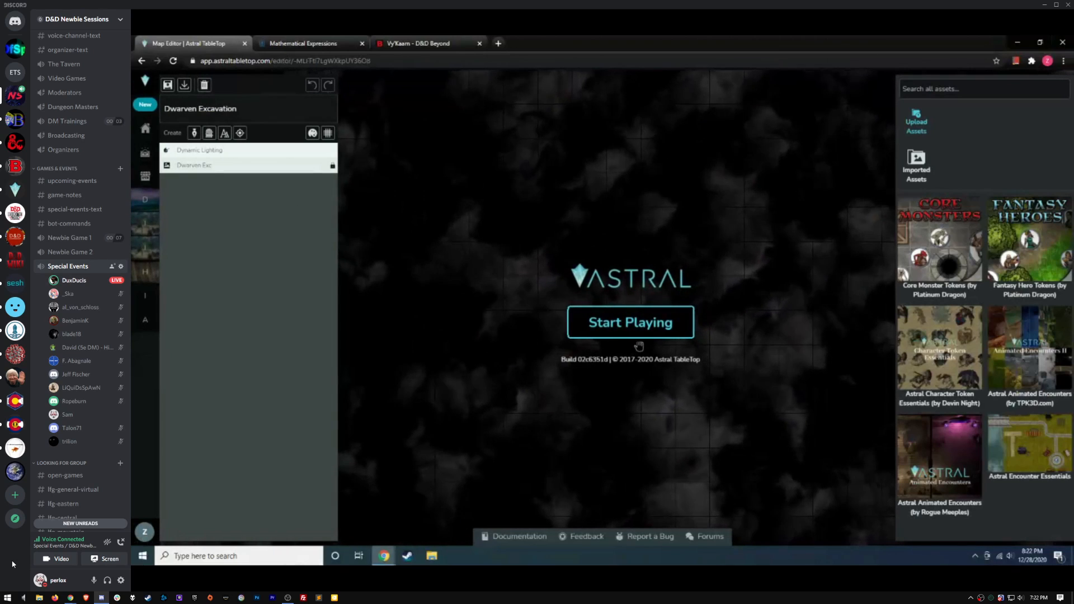
{"action": "left_click", "coordinate": [636, 323]}
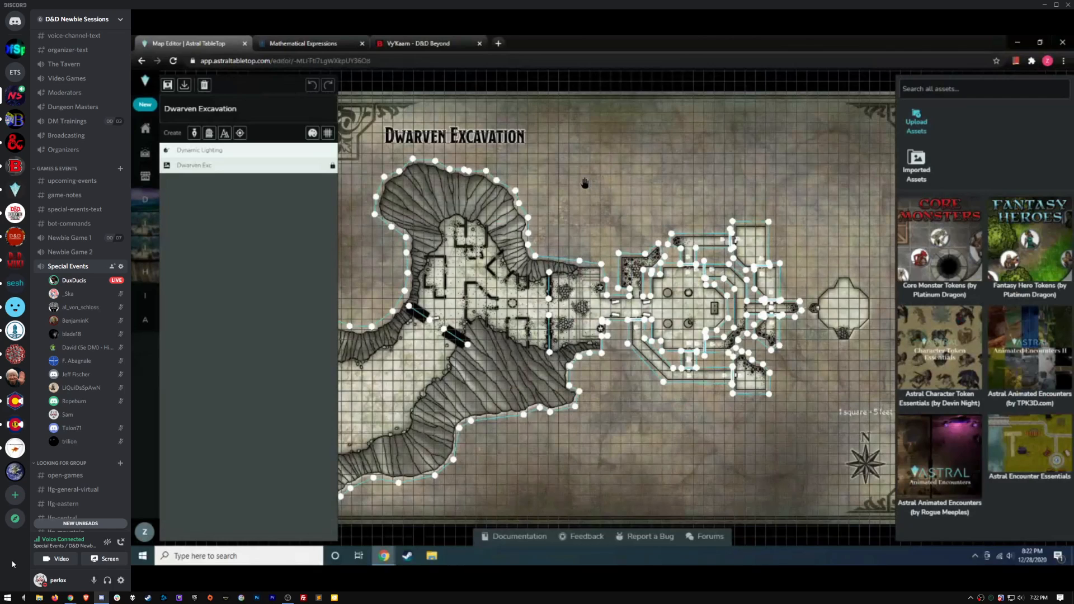
{"action": "left_click_drag", "start_coordinate": [586, 183], "coordinate": [628, 185]}
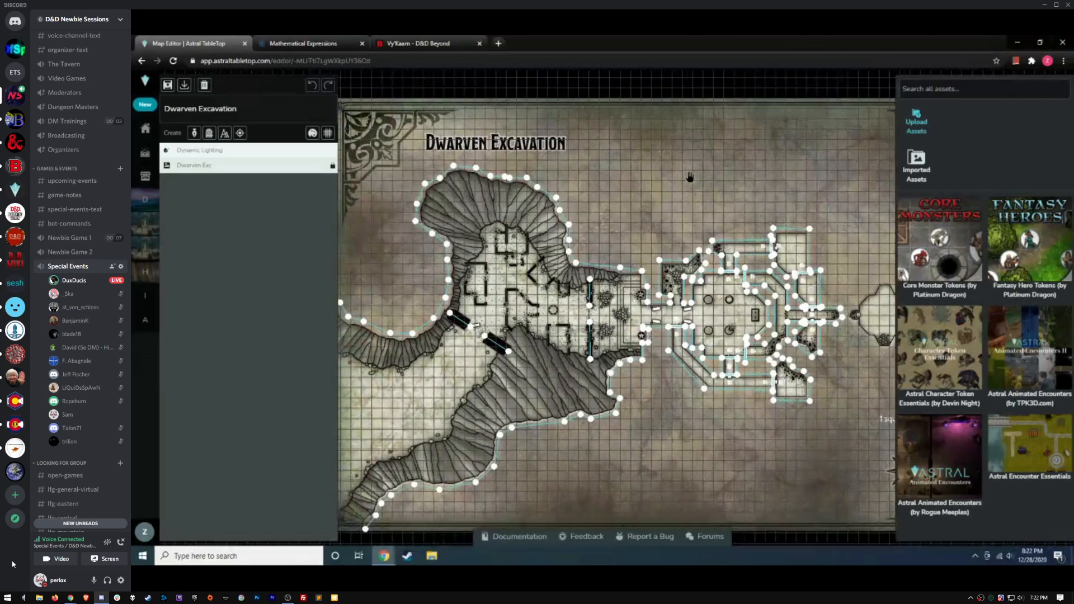
{"action": "left_click_drag", "start_coordinate": [686, 181], "coordinate": [661, 174]}
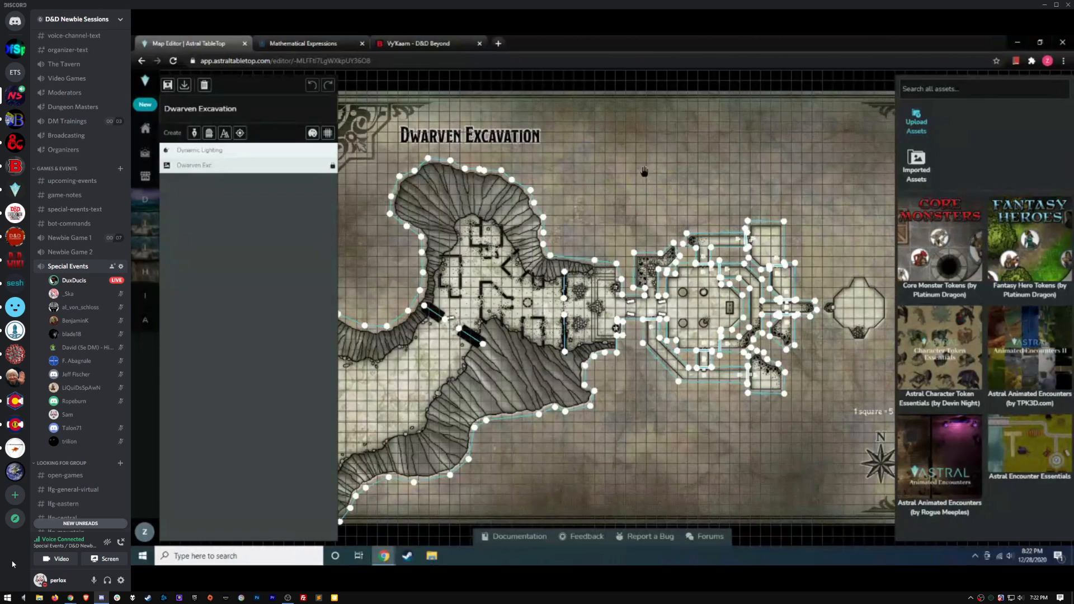
{"action": "left_click_drag", "start_coordinate": [615, 170], "coordinate": [643, 181]}
{"action": "scroll", "coordinate": [631, 184], "scroll_direction": "down", "scroll_amount": 1}
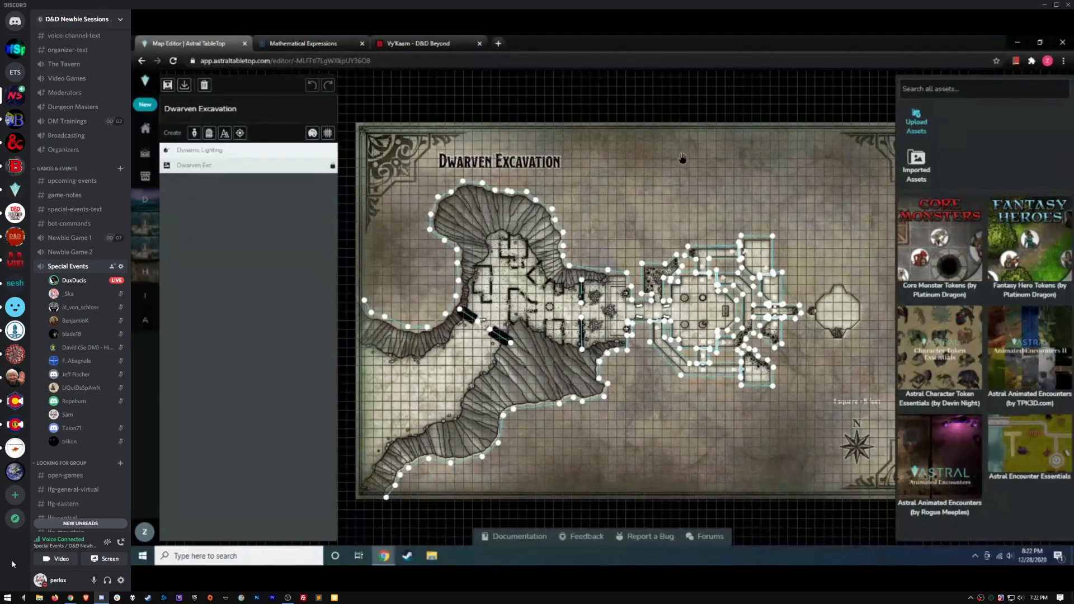
{"action": "left_click_drag", "start_coordinate": [740, 174], "coordinate": [717, 177]}
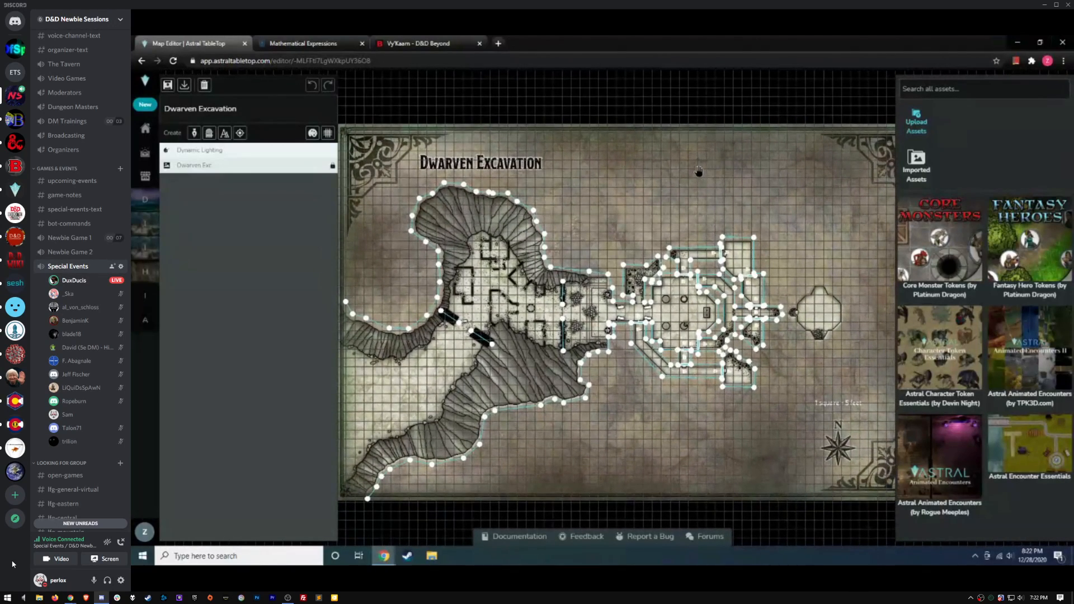
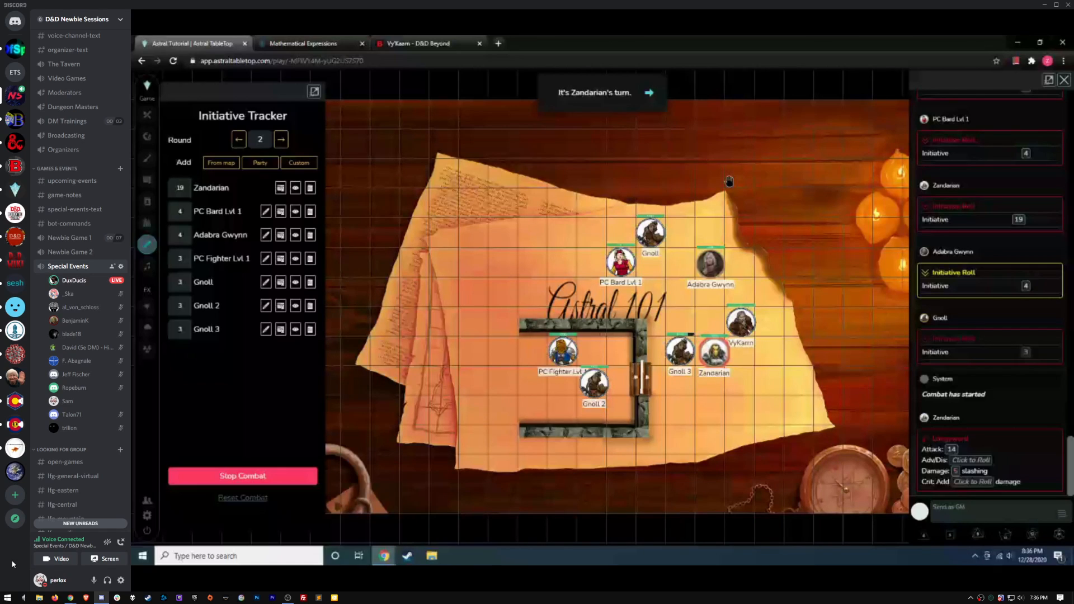
Check the special-events-text question about Vykarn's initiative, then go back to the Special Events stream
{"action": "left_click", "coordinate": [68, 209]}
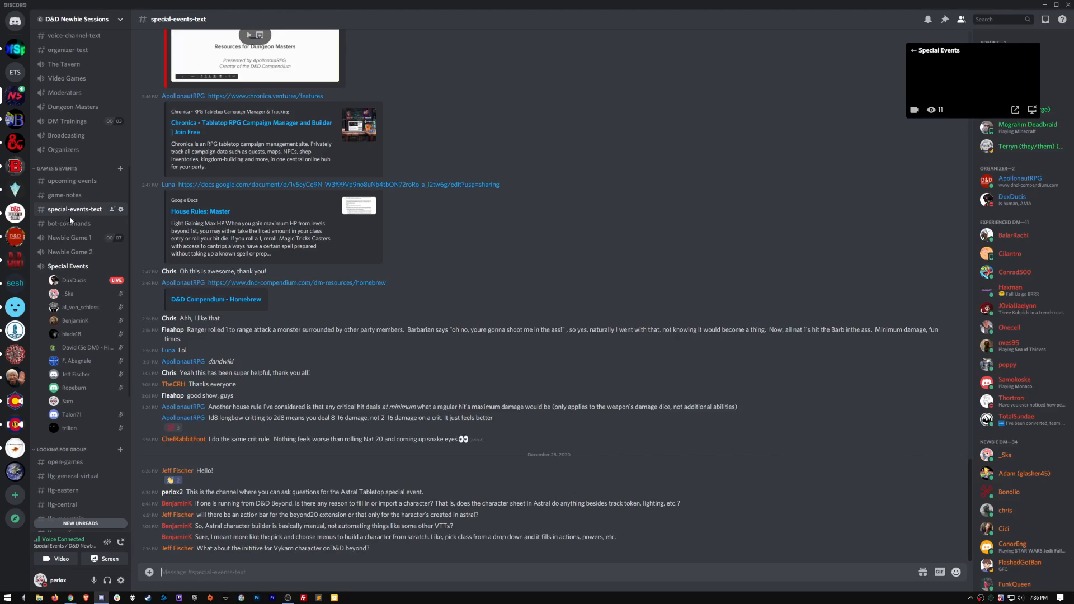
{"action": "left_click_drag", "start_coordinate": [197, 548], "coordinate": [371, 550]}
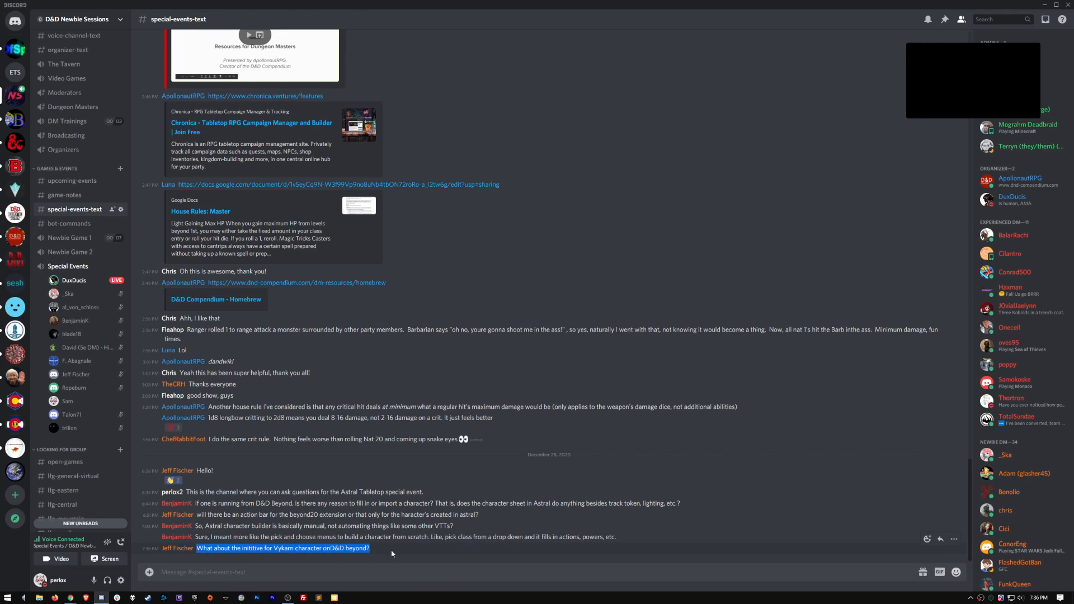
{"action": "left_click", "coordinate": [64, 267]}
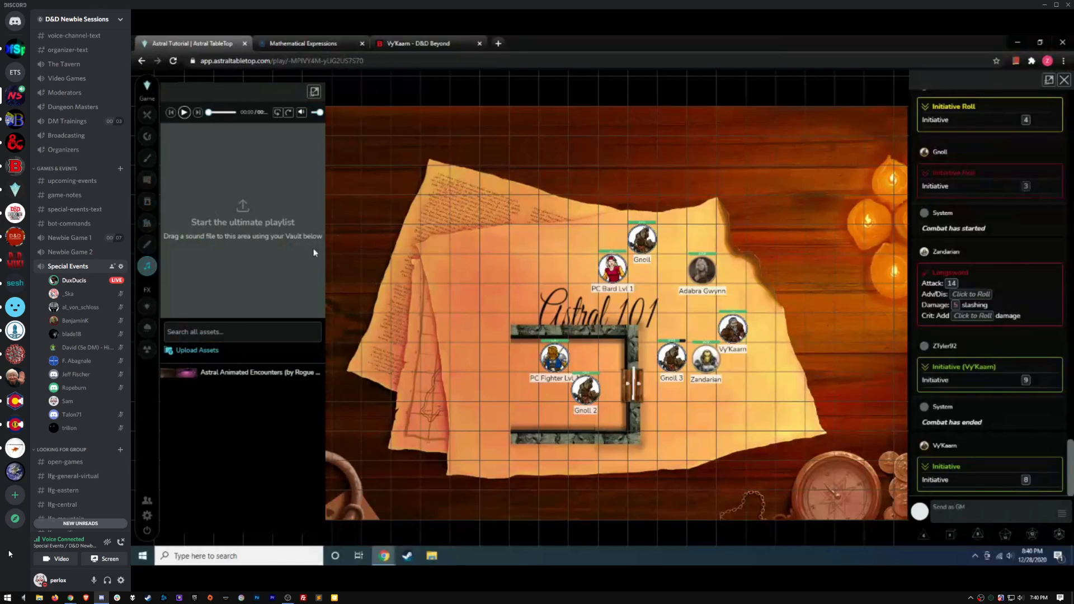
Close the music playlist, reopen it to list the Astral Animated Encounters tracks, then close it again
{"action": "left_click", "coordinate": [394, 235]}
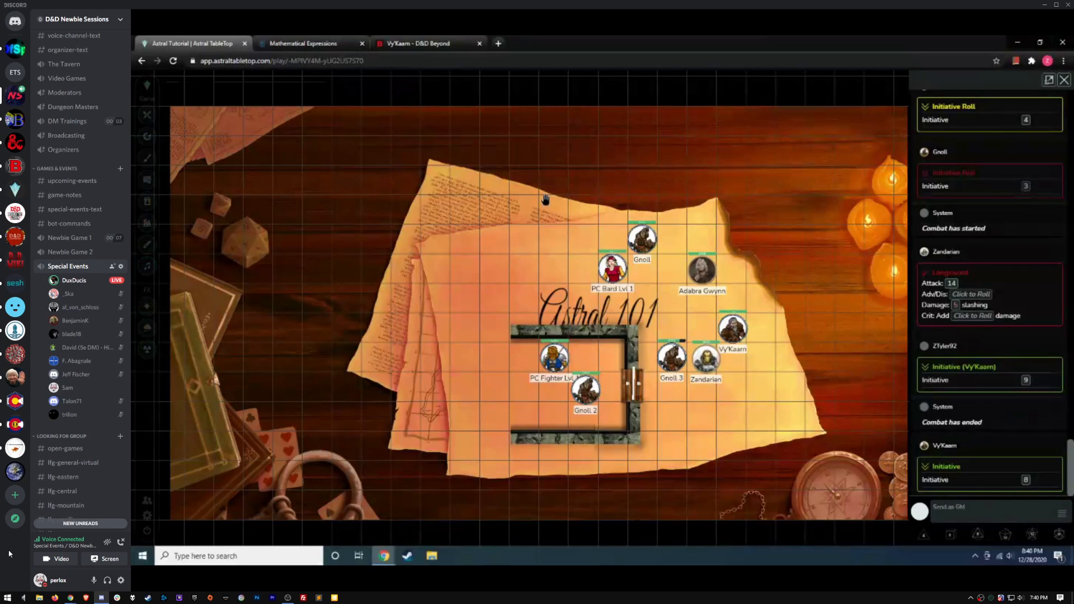
{"action": "left_click", "coordinate": [146, 266]}
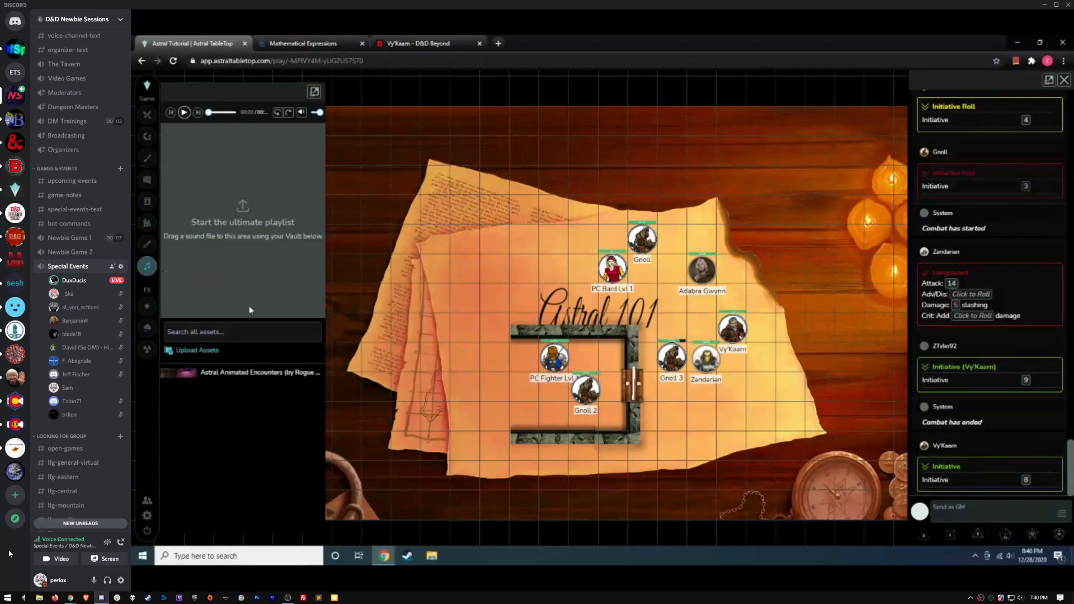
{"action": "left_click", "coordinate": [224, 374]}
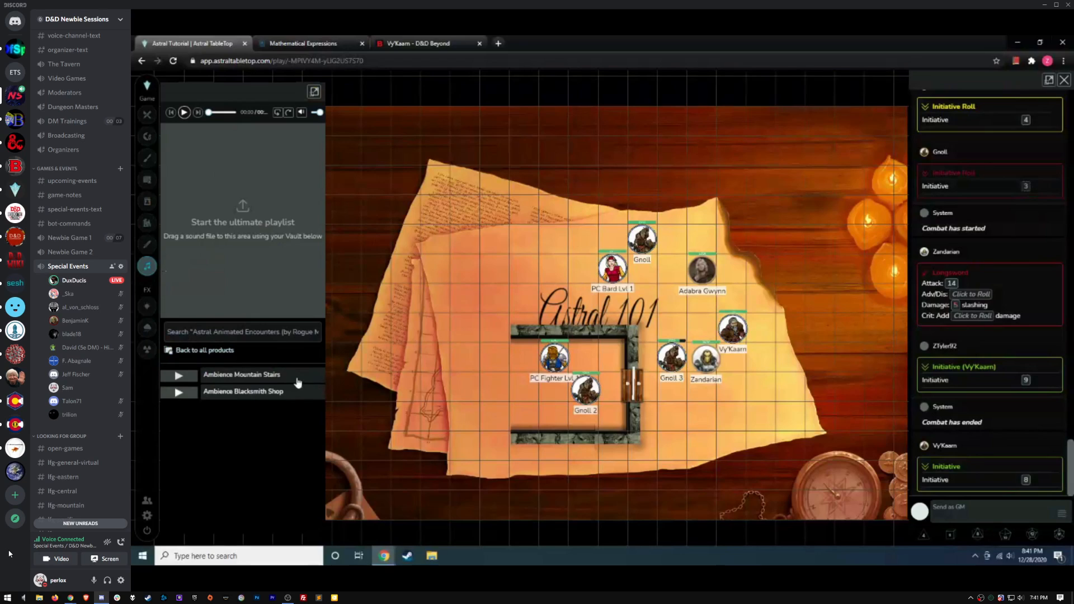
{"action": "left_click", "coordinate": [377, 181]}
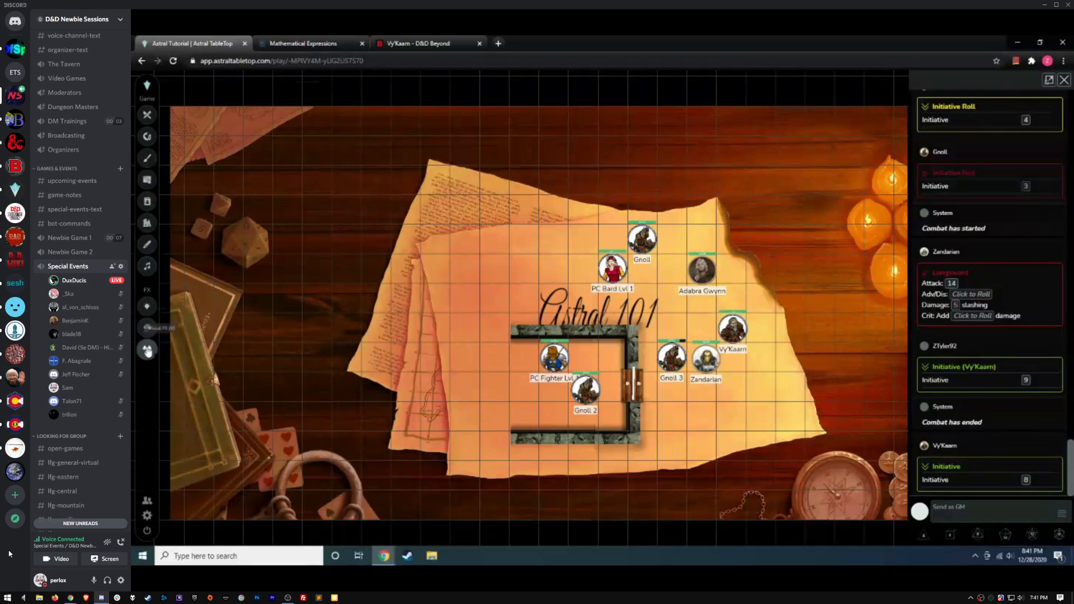
{"action": "left_click", "coordinate": [149, 305]}
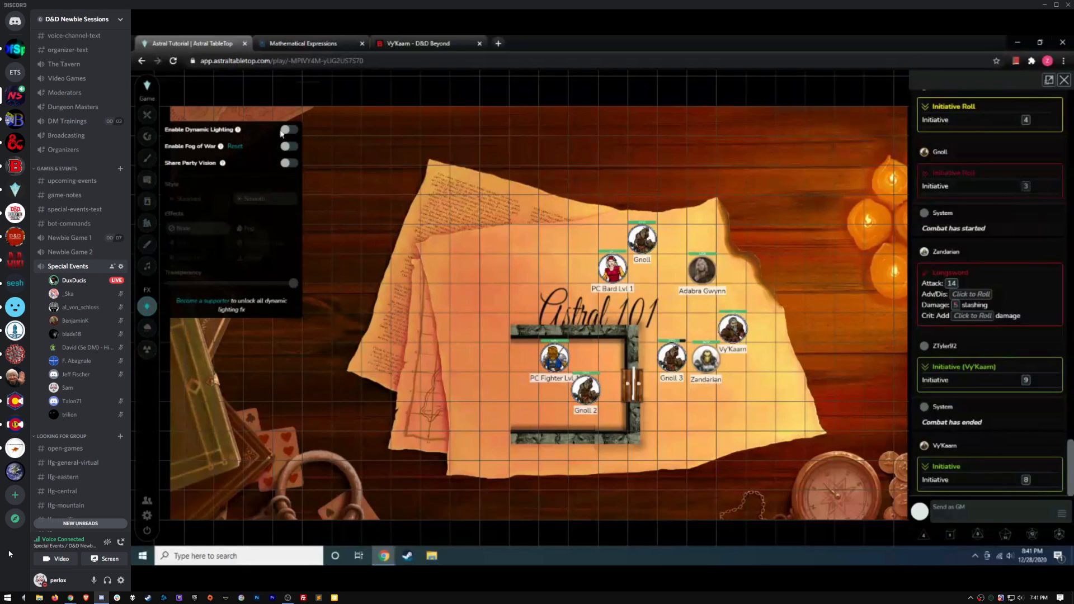
{"action": "left_click", "coordinate": [315, 270]}
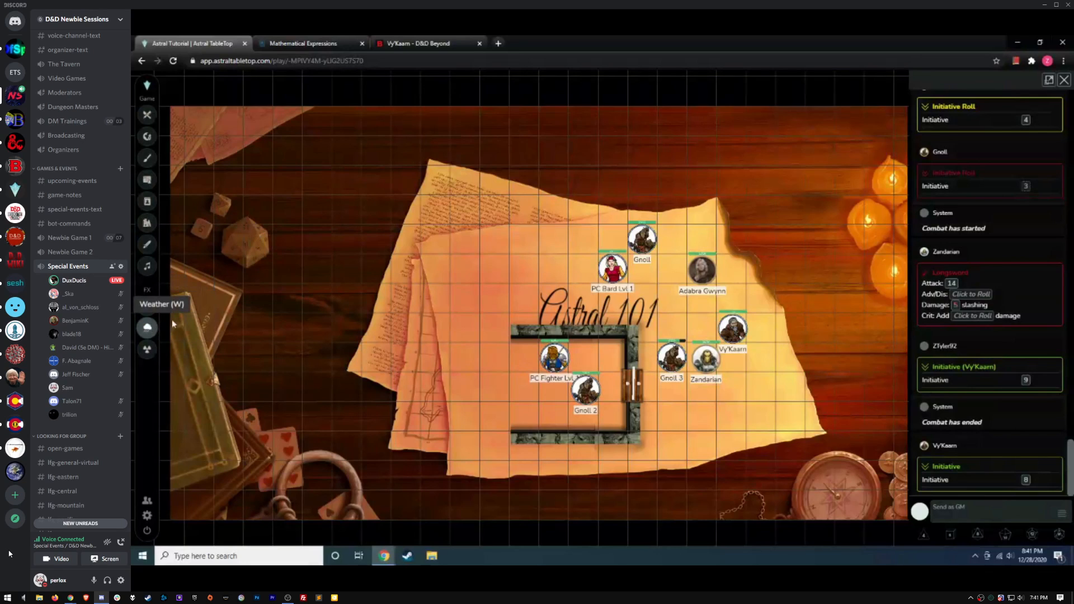
Set the time of day to night and try light rain and snow, then turn both off
{"action": "mouse_move", "coordinate": [195, 207]}
{"action": "left_mouse_down"}
{"action": "mouse_move", "coordinate": [330, 222]}
{"action": "mouse_move", "coordinate": [197, 207]}
{"action": "left_mouse_up"}
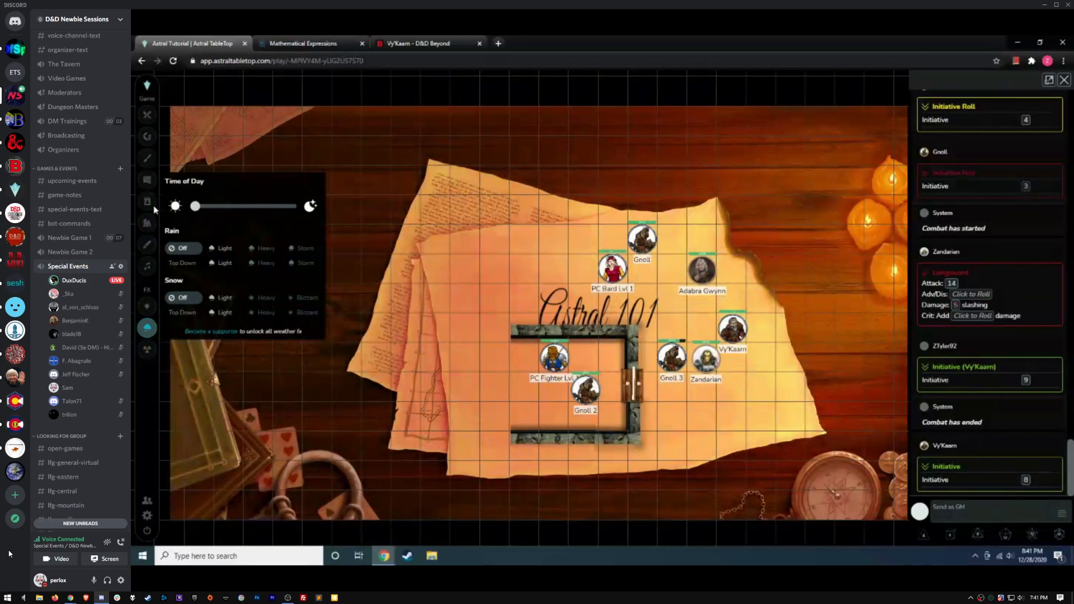
{"action": "left_click", "coordinate": [220, 248]}
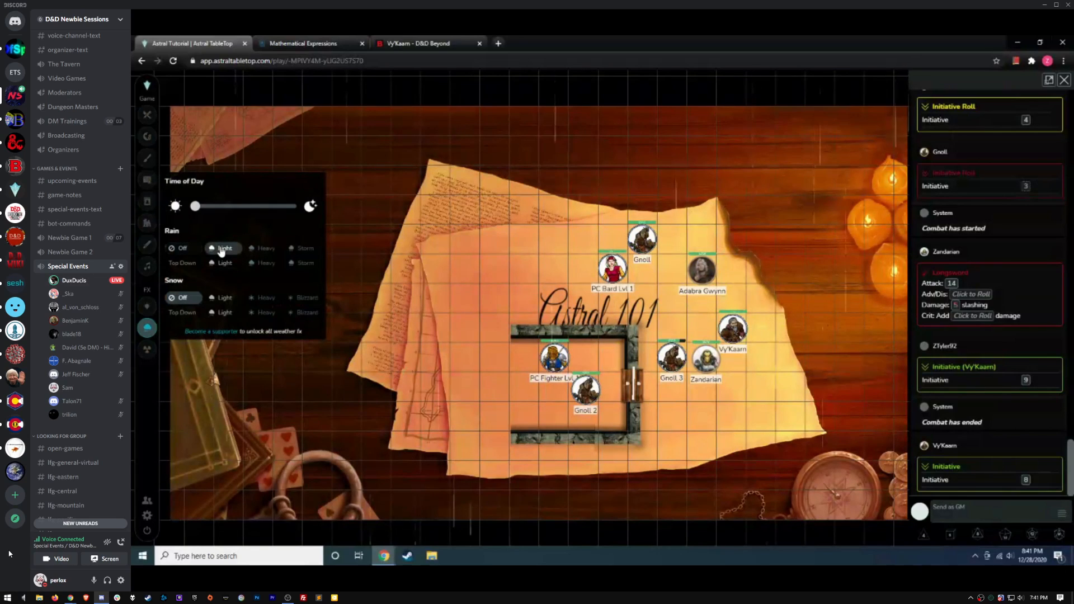
{"action": "left_click", "coordinate": [218, 301]}
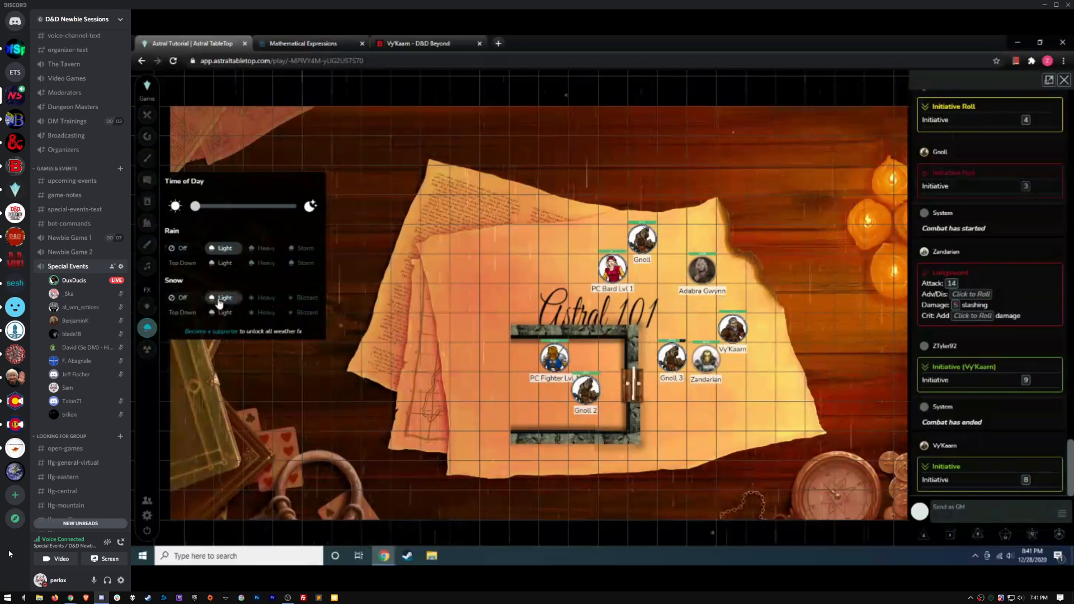
{"action": "left_click", "coordinate": [221, 249]}
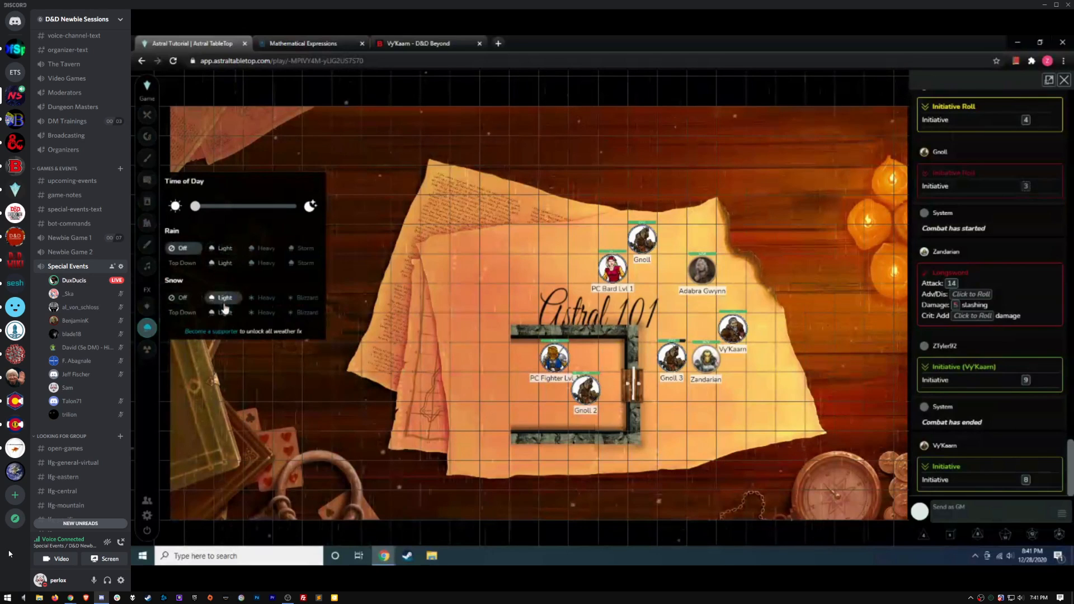
{"action": "left_click", "coordinate": [222, 298]}
Switch to top-down light rain, preview top-down light snow, turn snow off, and close weather settings
{"action": "left_click", "coordinate": [225, 250]}
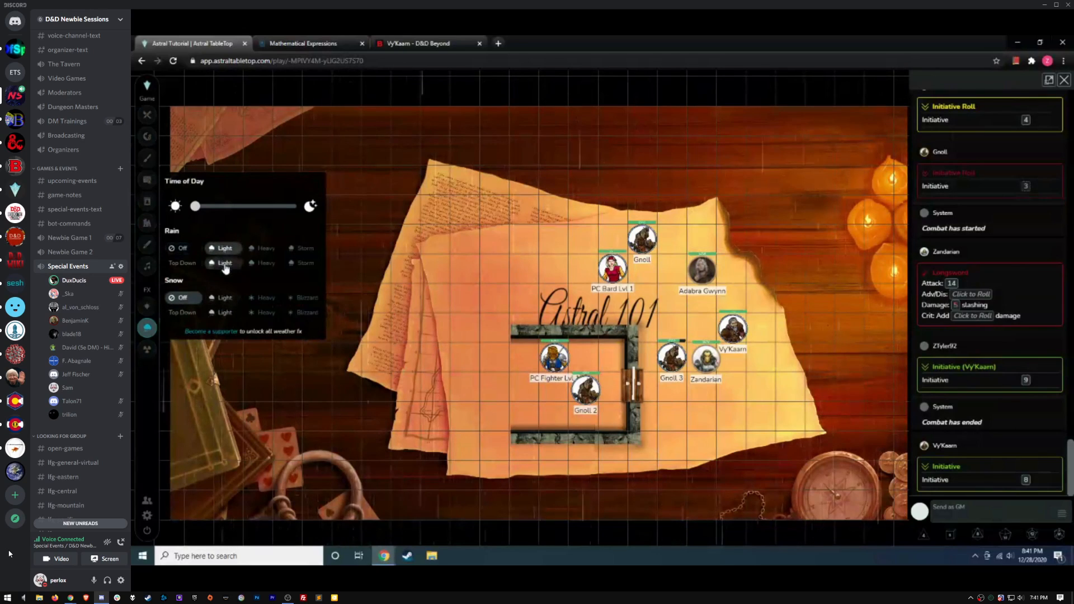
{"action": "left_click", "coordinate": [224, 266]}
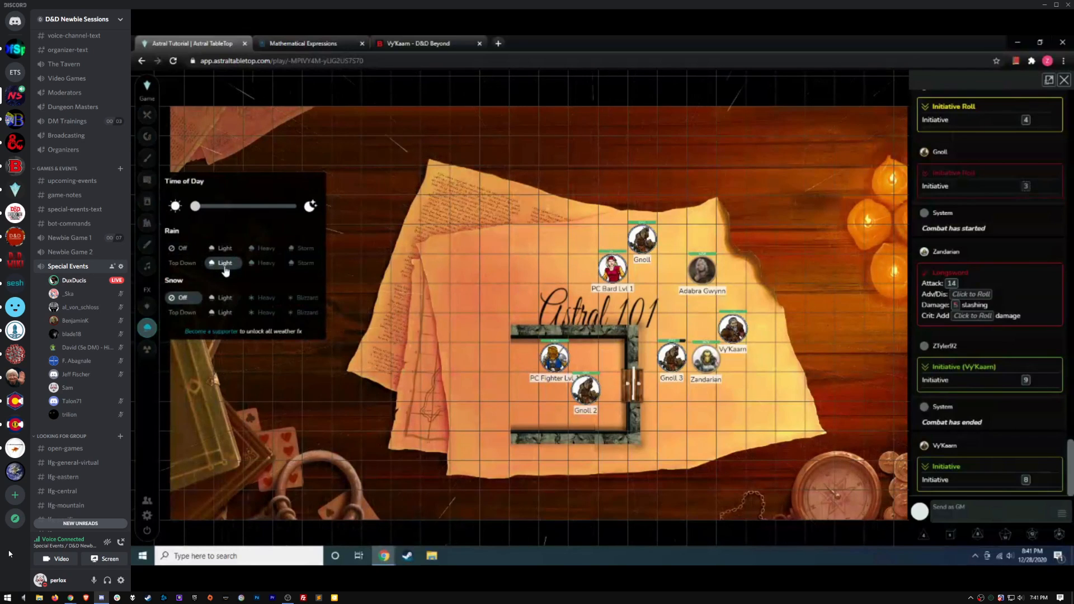
{"action": "left_click", "coordinate": [222, 313]}
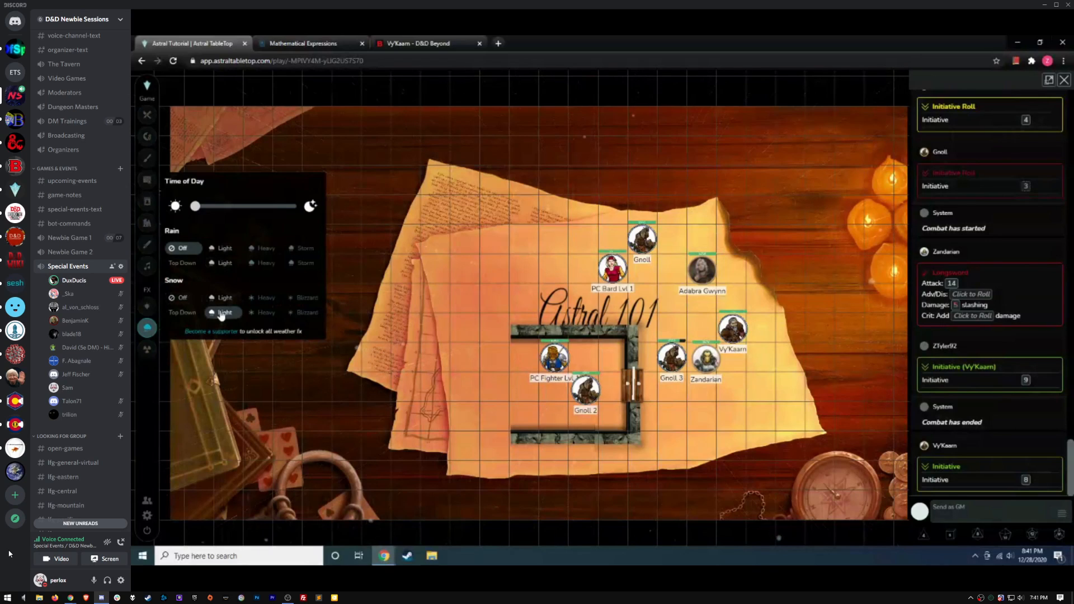
{"action": "left_click", "coordinate": [221, 315]}
{"action": "left_click", "coordinate": [372, 266]}
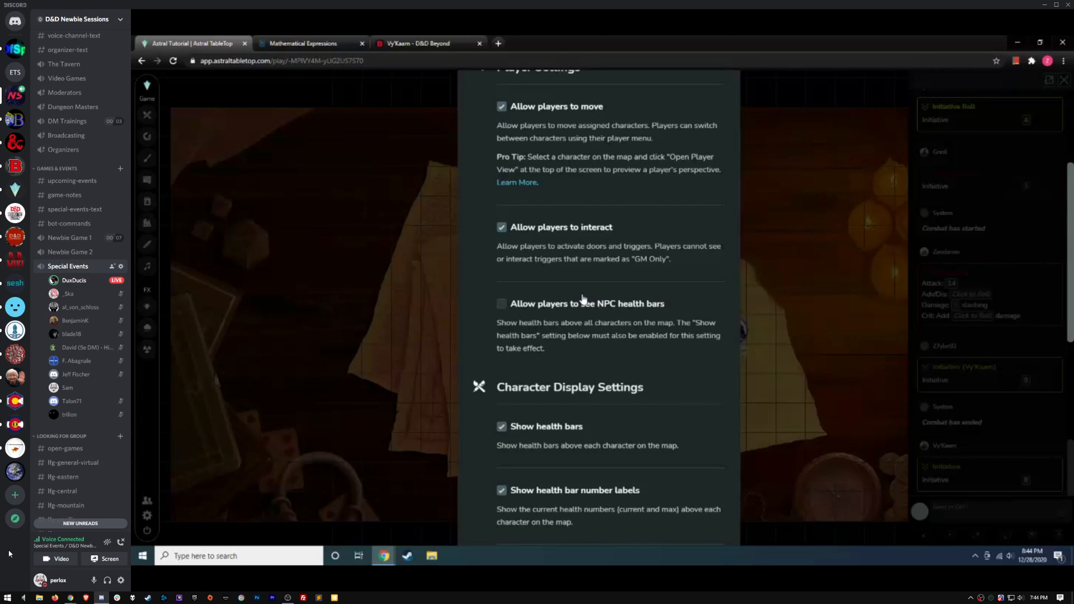
Scroll the game settings down to Legacy Settings, then close the settings
{"action": "scroll", "coordinate": [584, 299], "scroll_direction": "down", "scroll_amount": 1}
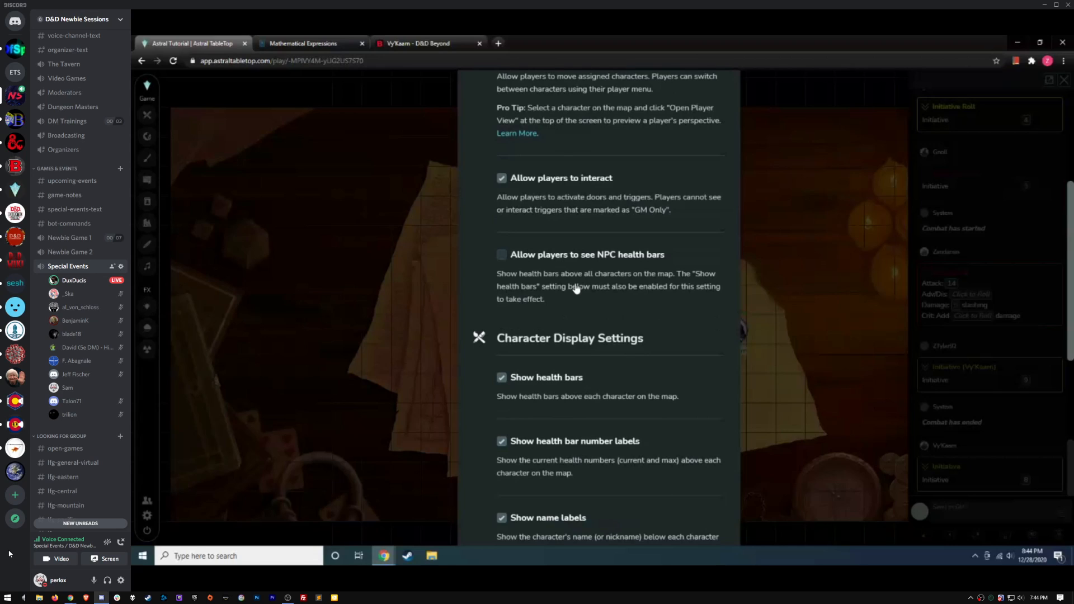
{"action": "scroll", "coordinate": [584, 266], "scroll_direction": "down", "scroll_amount": 2}
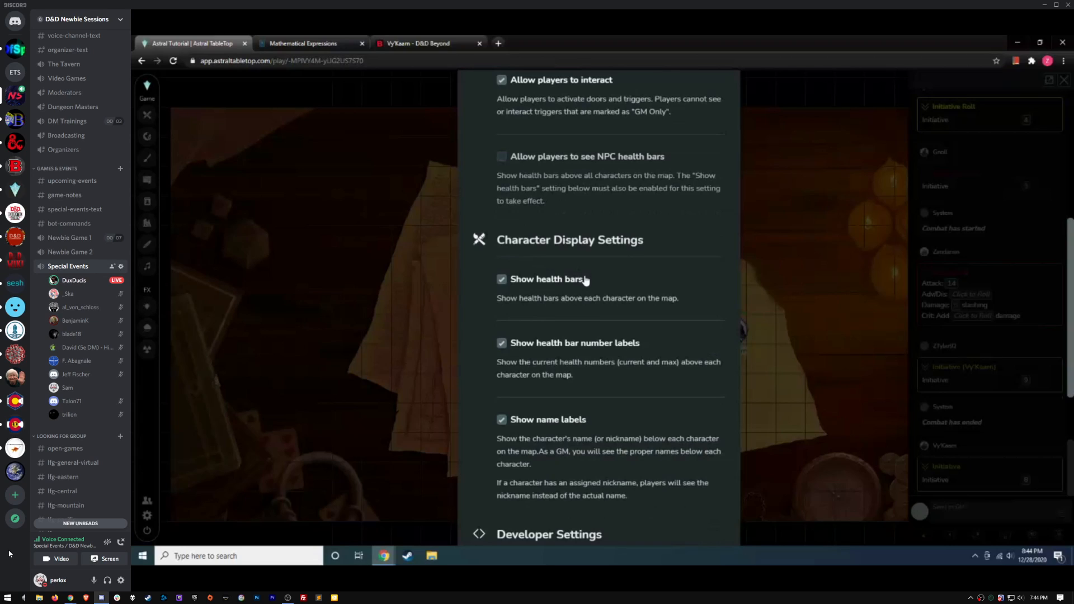
{"action": "scroll", "coordinate": [585, 279], "scroll_direction": "down", "scroll_amount": 1}
{"action": "scroll", "coordinate": [611, 302], "scroll_direction": "down", "scroll_amount": 1}
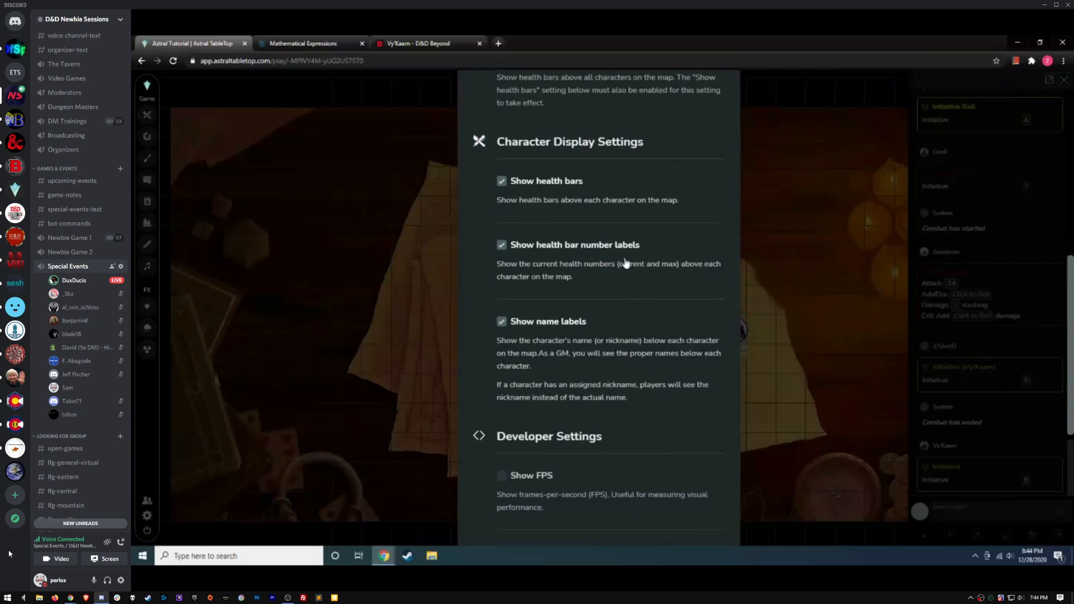
{"action": "scroll", "coordinate": [622, 265], "scroll_direction": "down", "scroll_amount": 1}
{"action": "scroll", "coordinate": [673, 283], "scroll_direction": "down", "scroll_amount": 5}
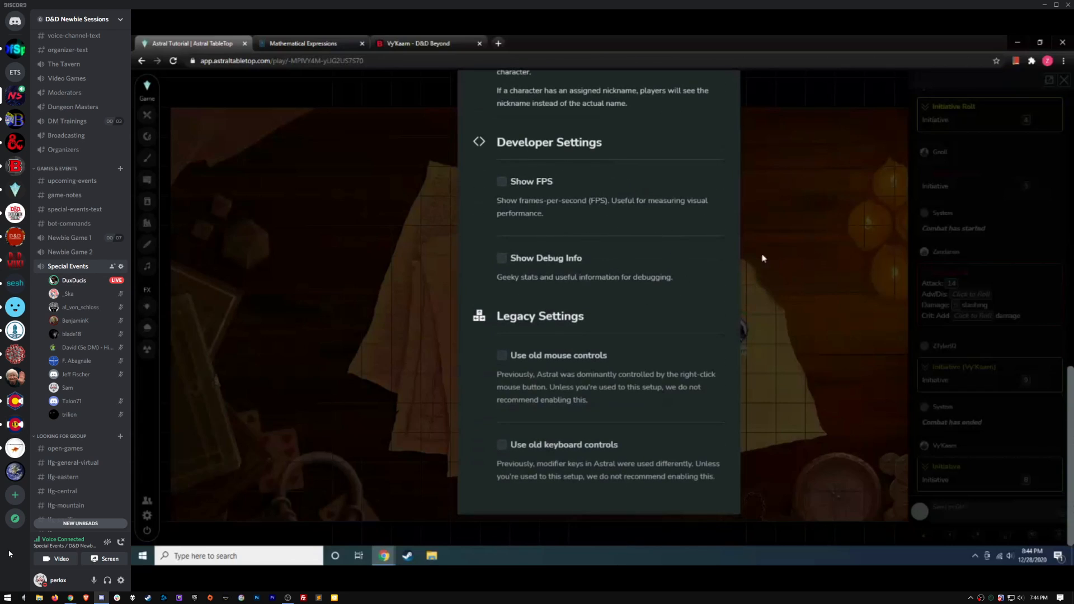
{"action": "left_click", "coordinate": [795, 208]}
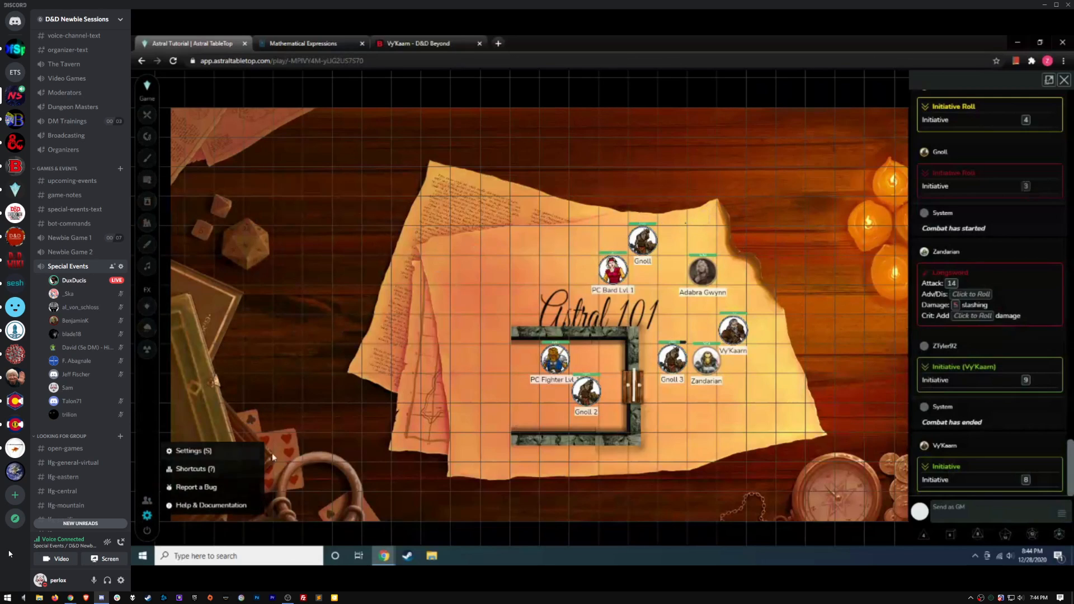
Open Help & Documentation in a new tab and scroll through the Help Center subjects
{"action": "left_click", "coordinate": [222, 510]}
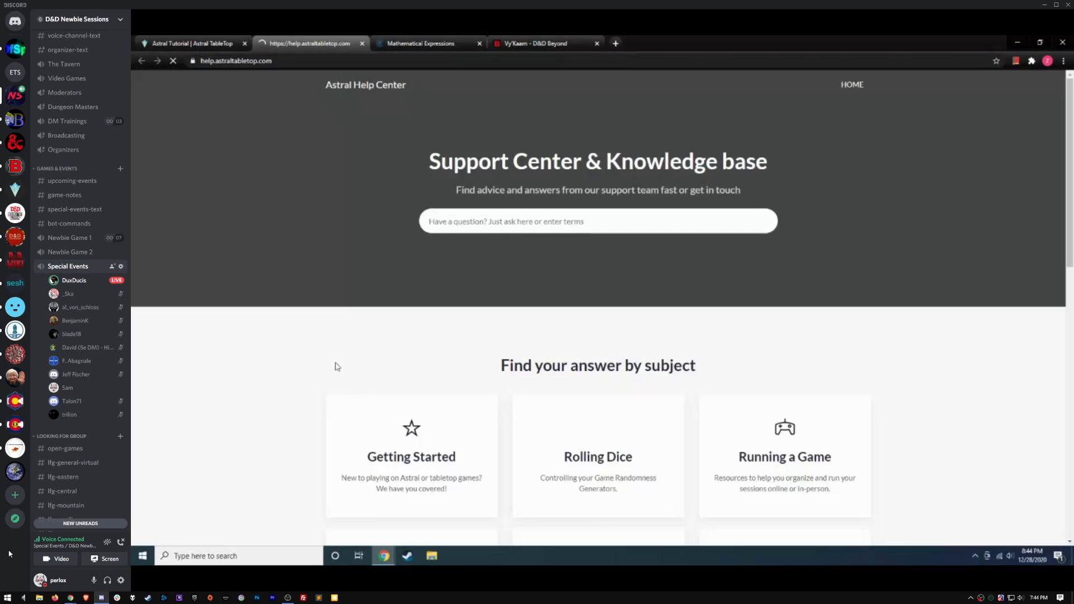
{"action": "scroll", "coordinate": [692, 263], "scroll_direction": "down", "scroll_amount": 6}
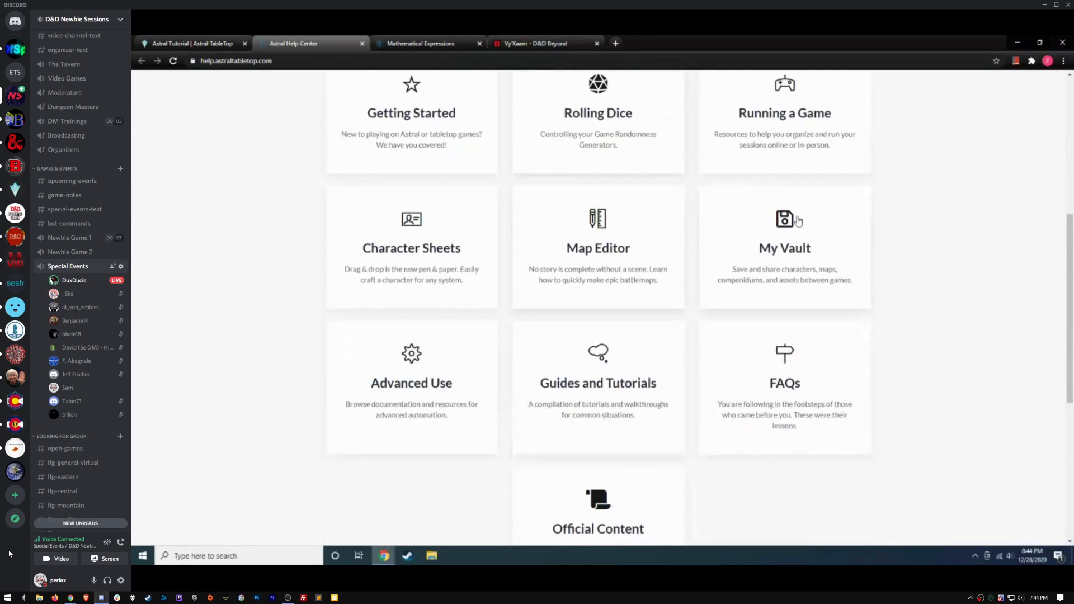
{"action": "scroll", "coordinate": [718, 247], "scroll_direction": "down", "scroll_amount": 2}
{"action": "scroll", "coordinate": [708, 246], "scroll_direction": "up", "scroll_amount": 2}
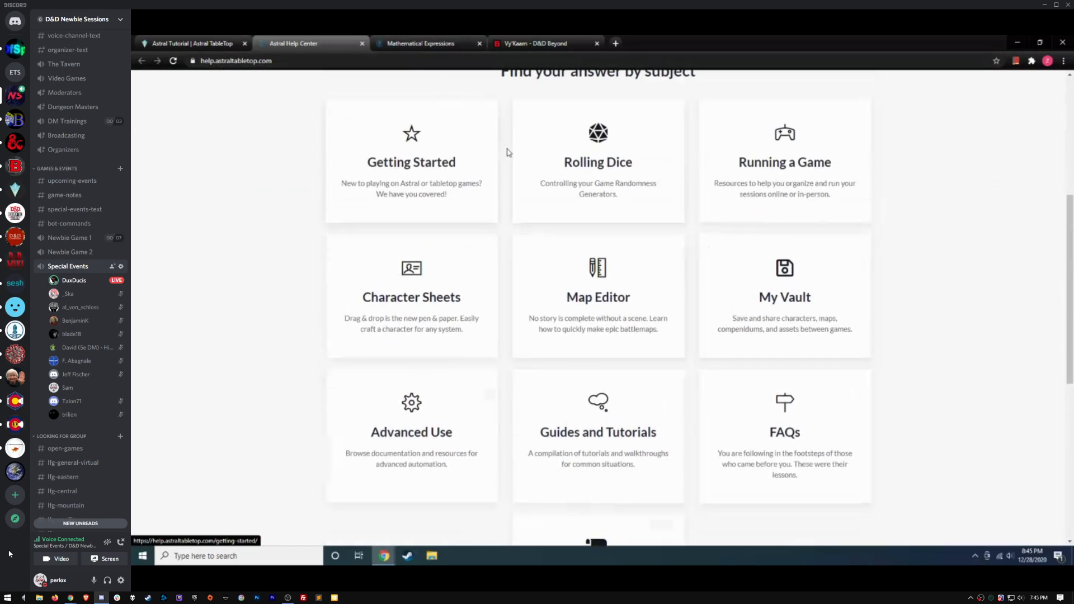
{"action": "scroll", "coordinate": [509, 150], "scroll_direction": "up", "scroll_amount": 2}
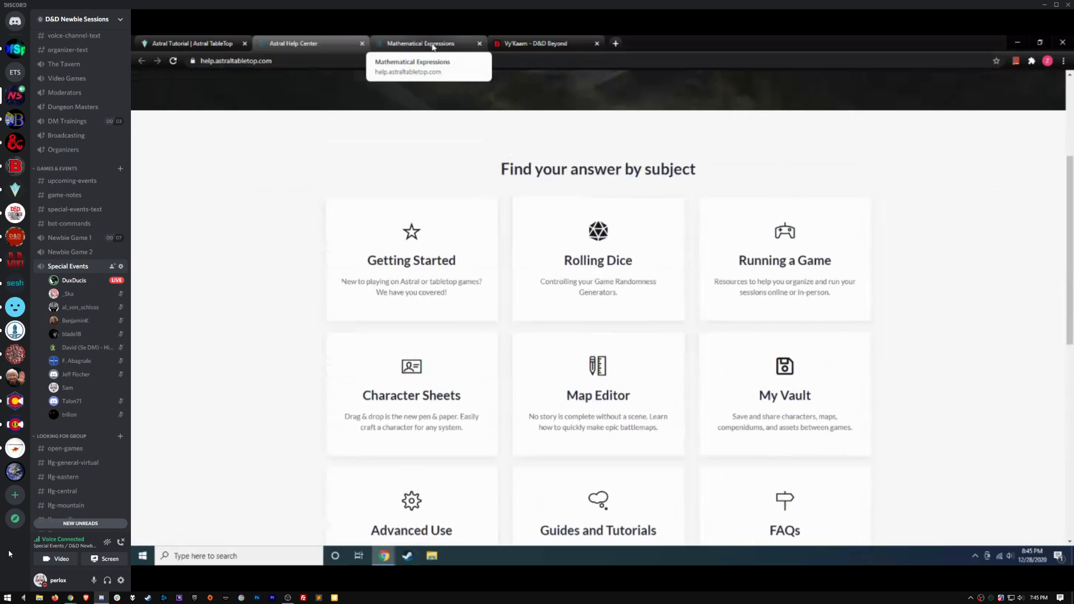
View and close the Mathematical Expressions page, return to the game map, and request ending the session
{"action": "left_click", "coordinate": [432, 45]}
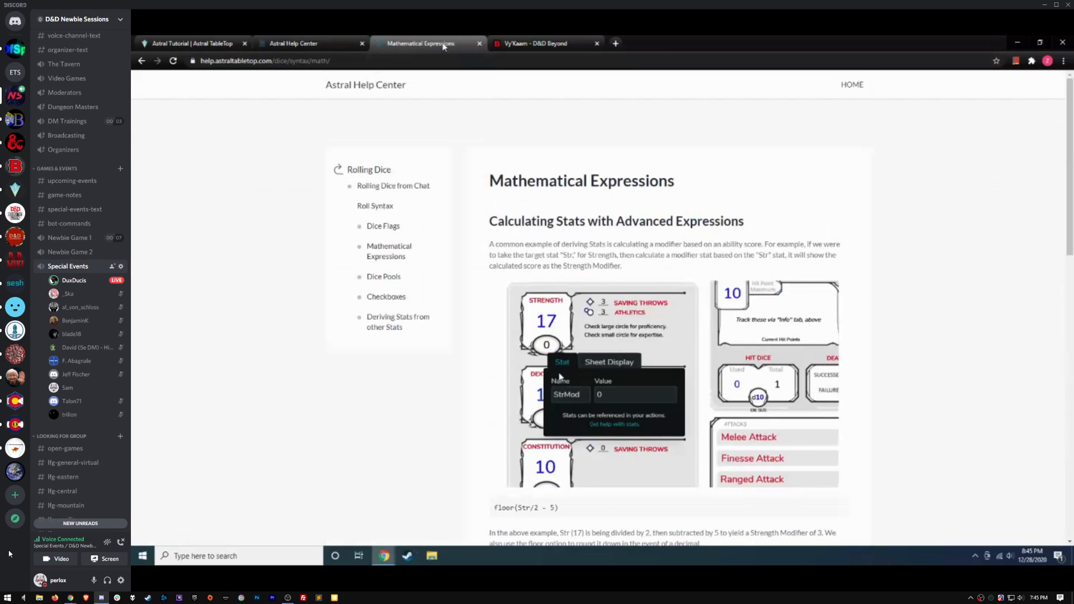
{"action": "left_click", "coordinate": [480, 44]}
{"action": "left_click", "coordinate": [296, 43]}
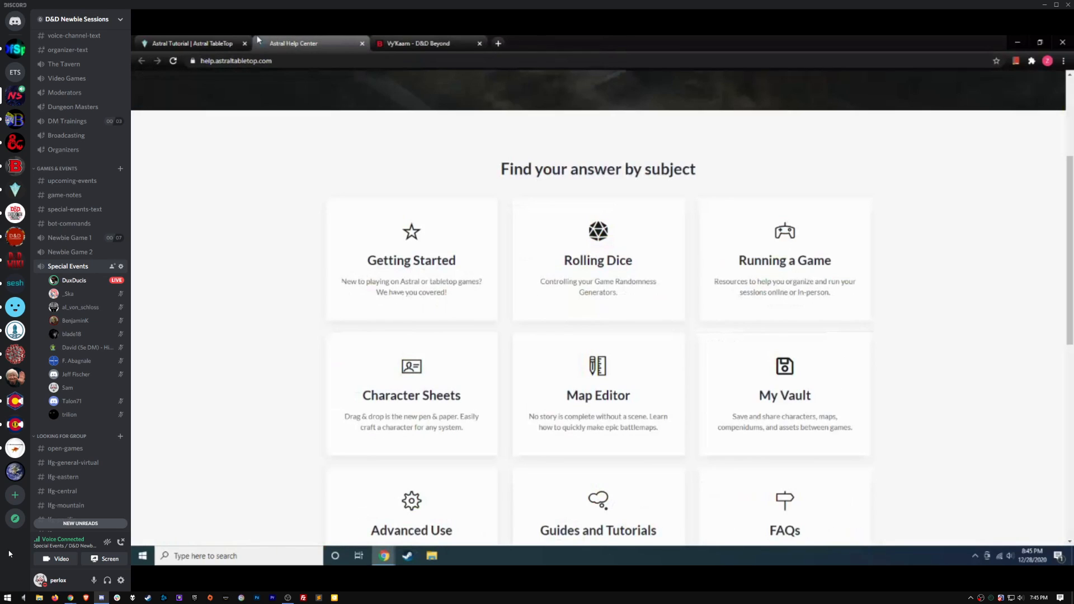
{"action": "left_click", "coordinate": [194, 43]}
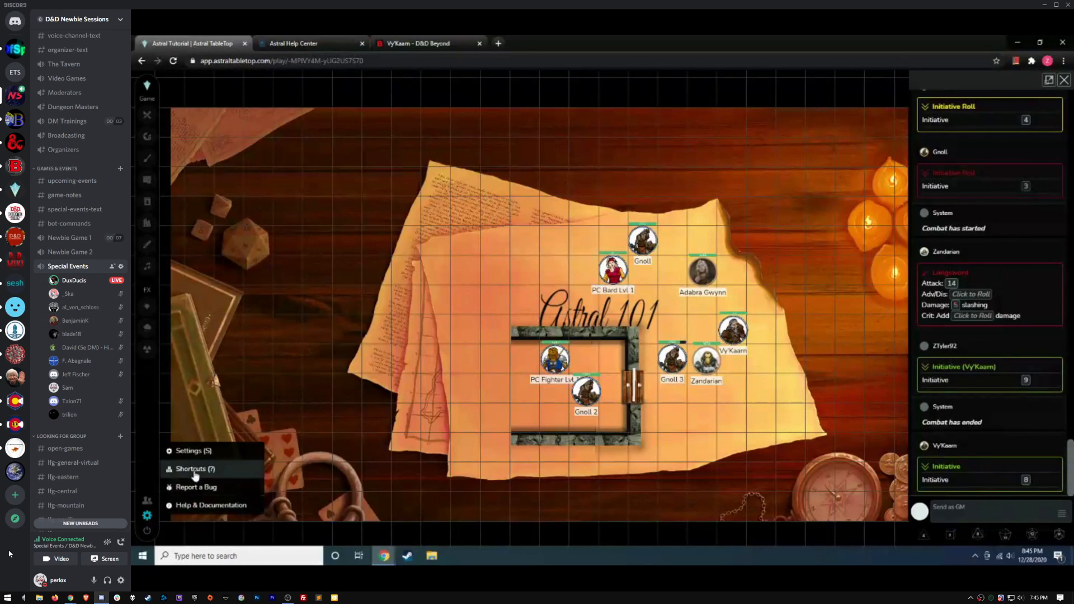
{"action": "left_click", "coordinate": [147, 535]}
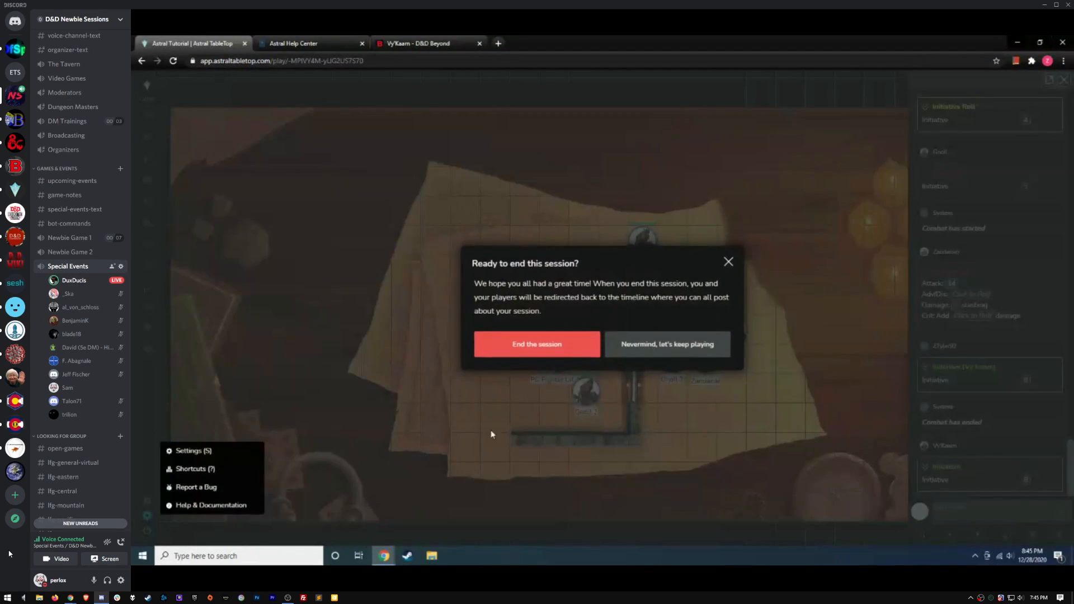
Confirm ending the session and launch the Combat Manager initiative tracker from the Astral Tutorial portal
{"action": "left_click", "coordinate": [542, 349]}
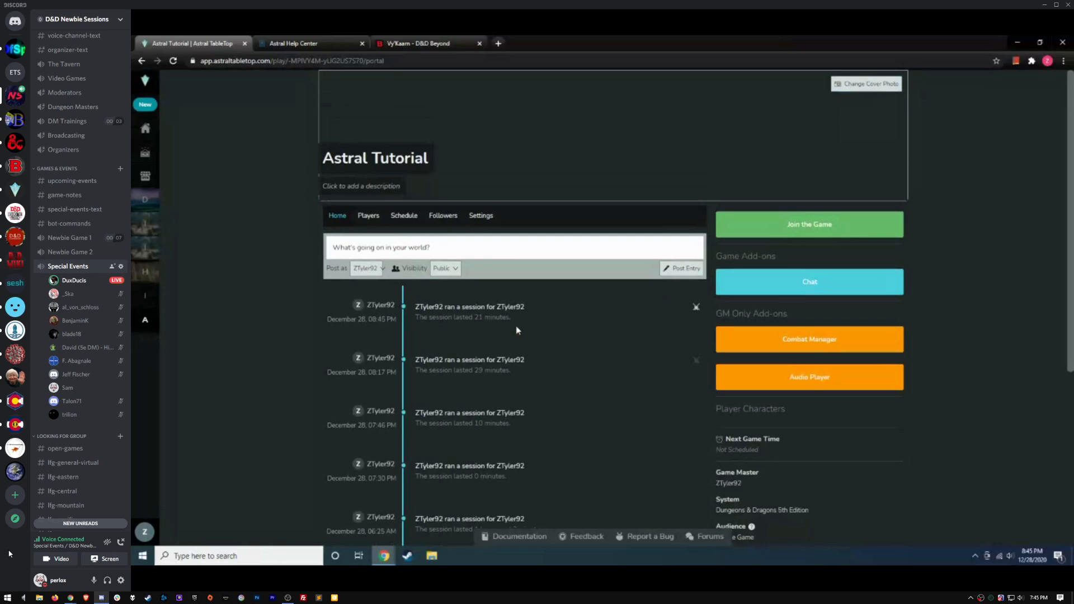
{"action": "left_click", "coordinate": [811, 344]}
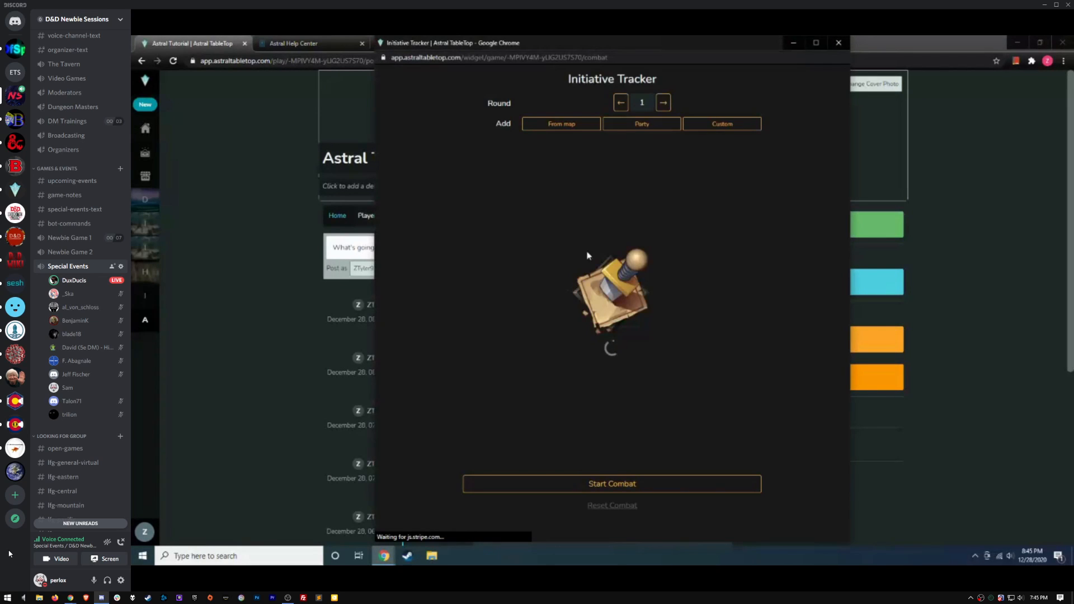
Close the initiative tracker, preview and close the Audio Player add-on, then switch to special-events-text
{"action": "left_click", "coordinate": [841, 48]}
{"action": "left_click", "coordinate": [825, 376]}
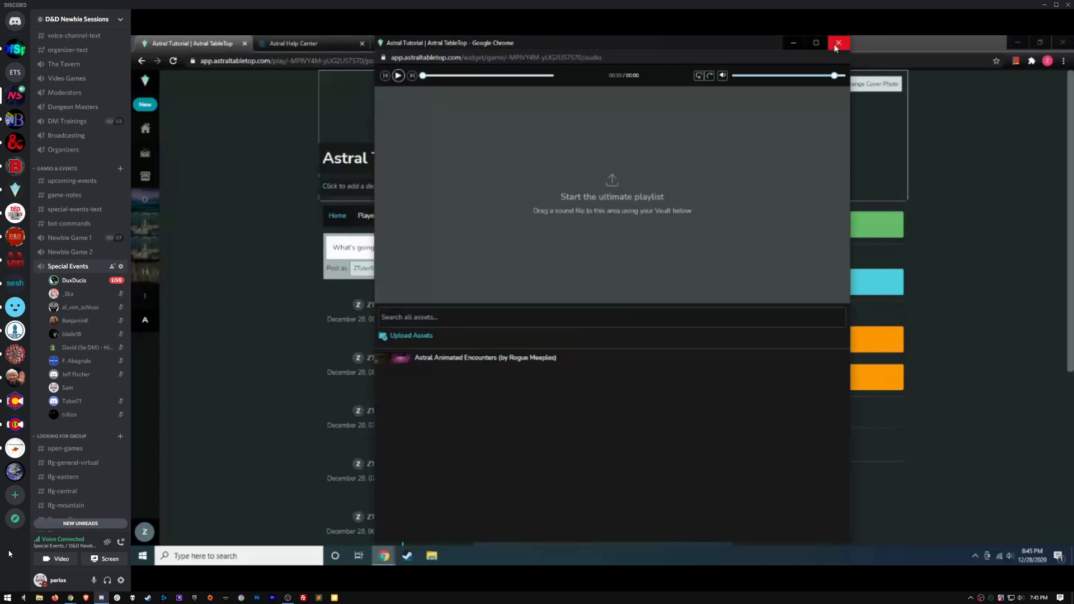
{"action": "left_click", "coordinate": [835, 48]}
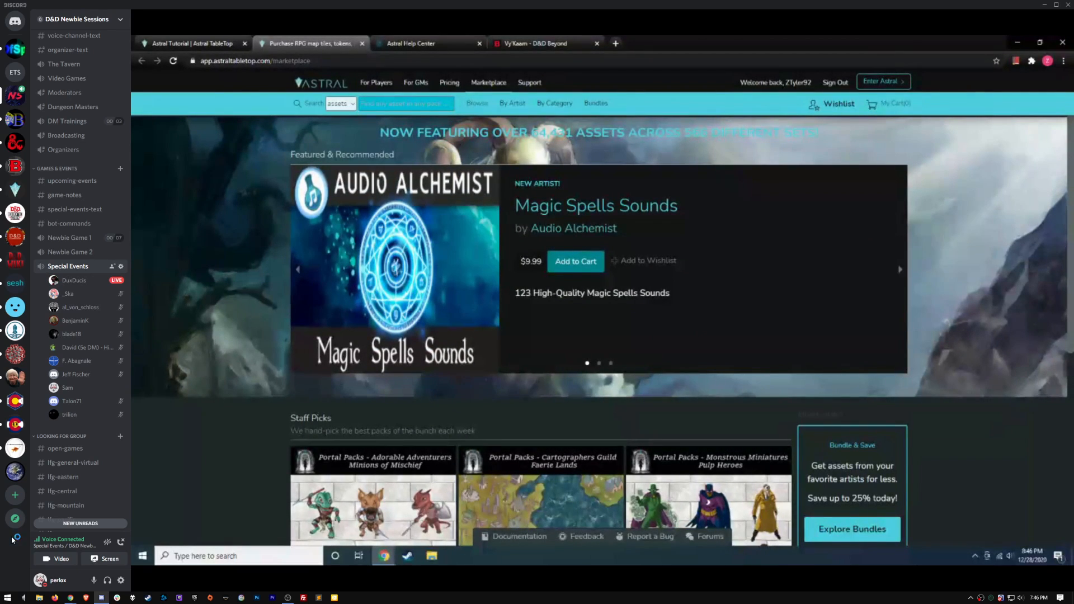
{"action": "left_click", "coordinate": [76, 210]}
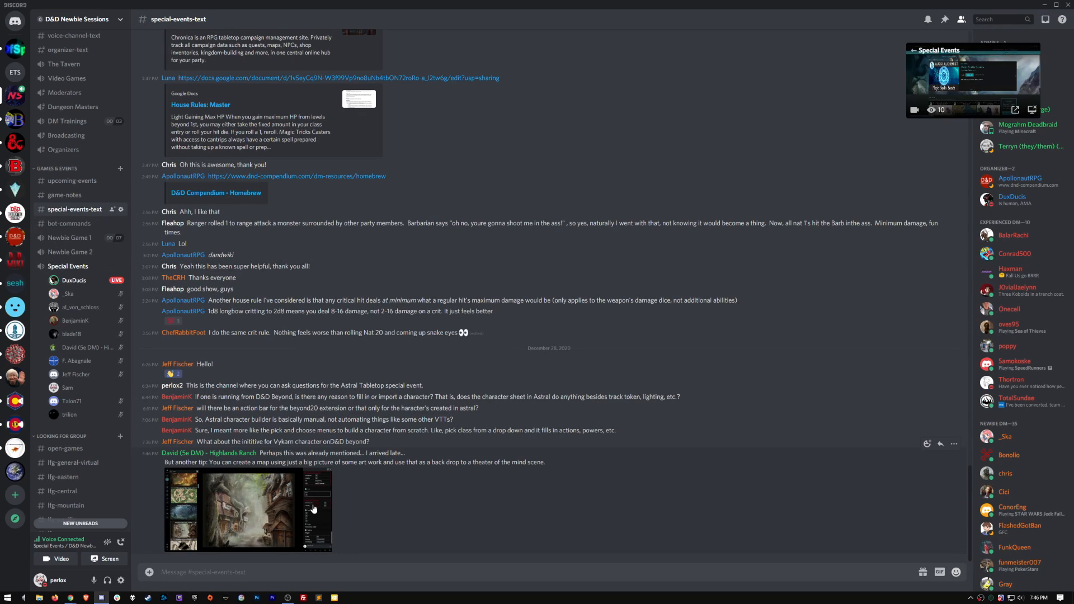
Enlarge the posted village map screenshot, close it, and return to the Special Events screen share
{"action": "left_click", "coordinate": [243, 512]}
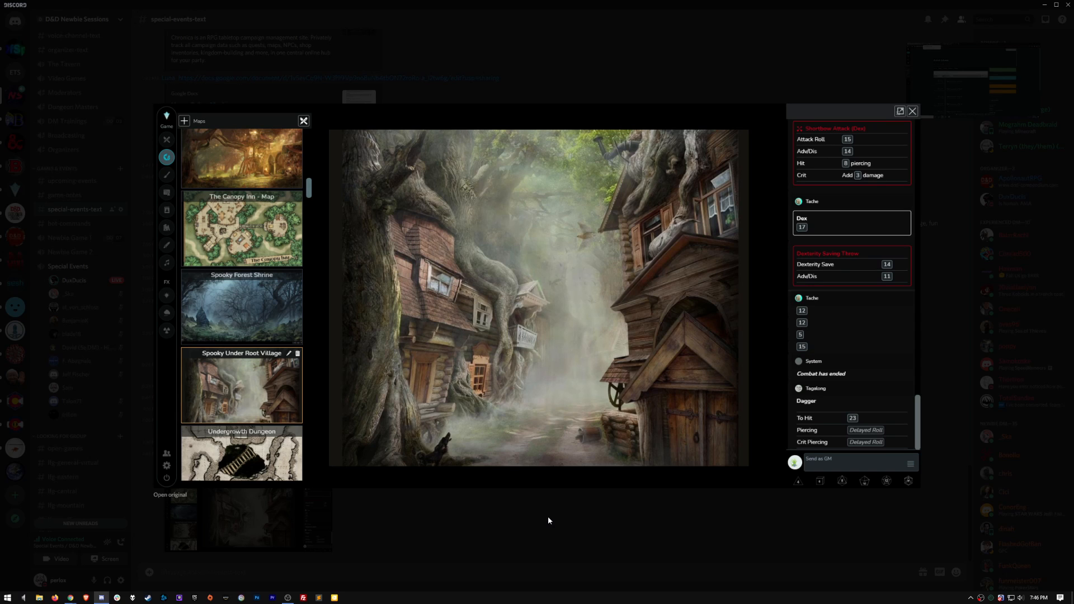
{"action": "left_click", "coordinate": [548, 519]}
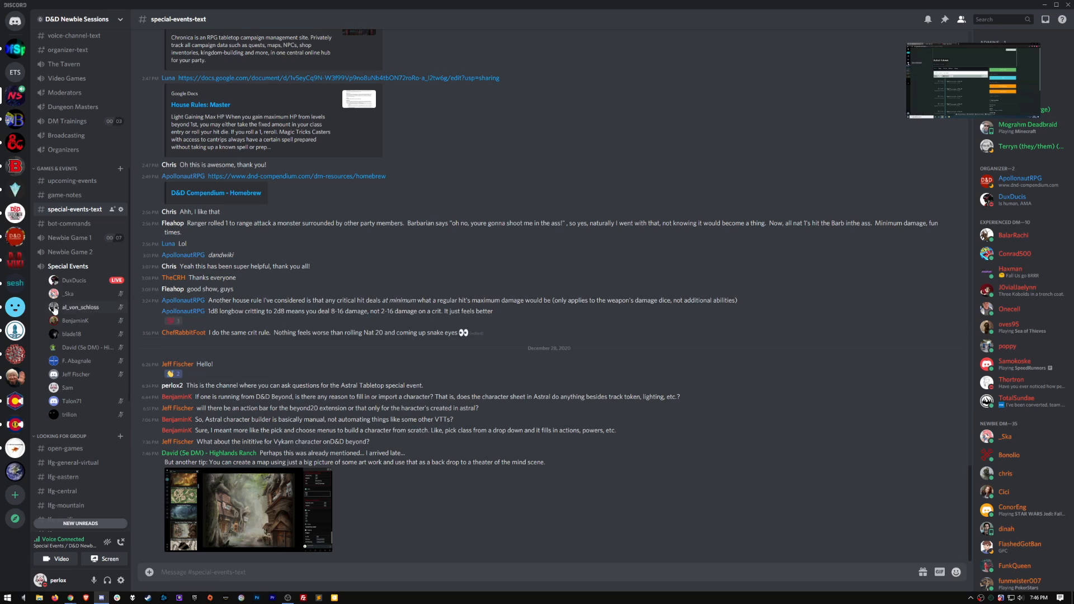
{"action": "left_click", "coordinate": [65, 268]}
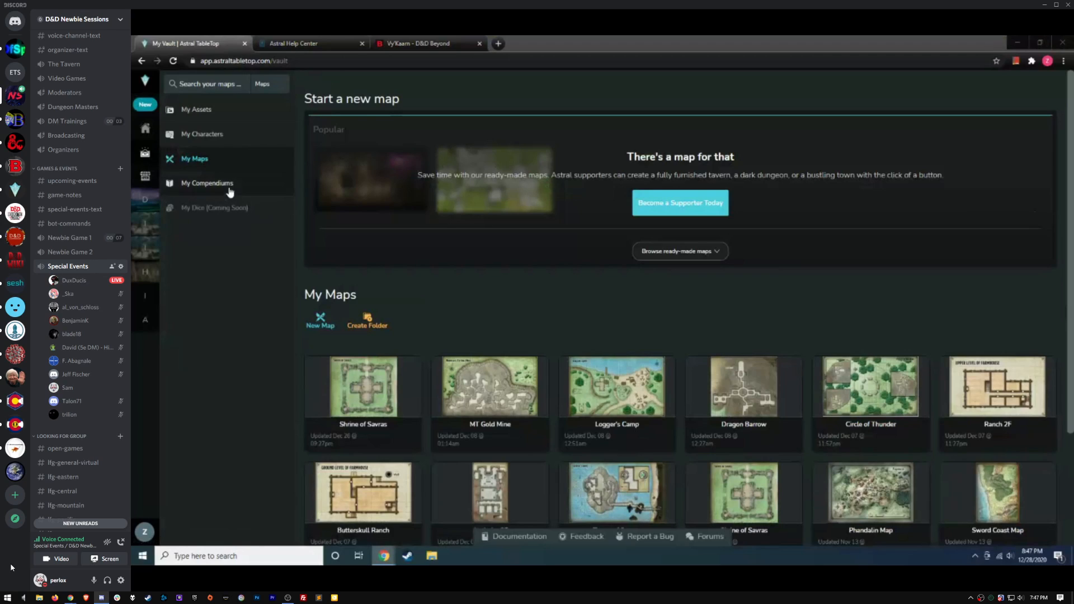
Switch the vault from My Maps to the My Assets collection of asset packs
{"action": "left_click", "coordinate": [202, 110]}
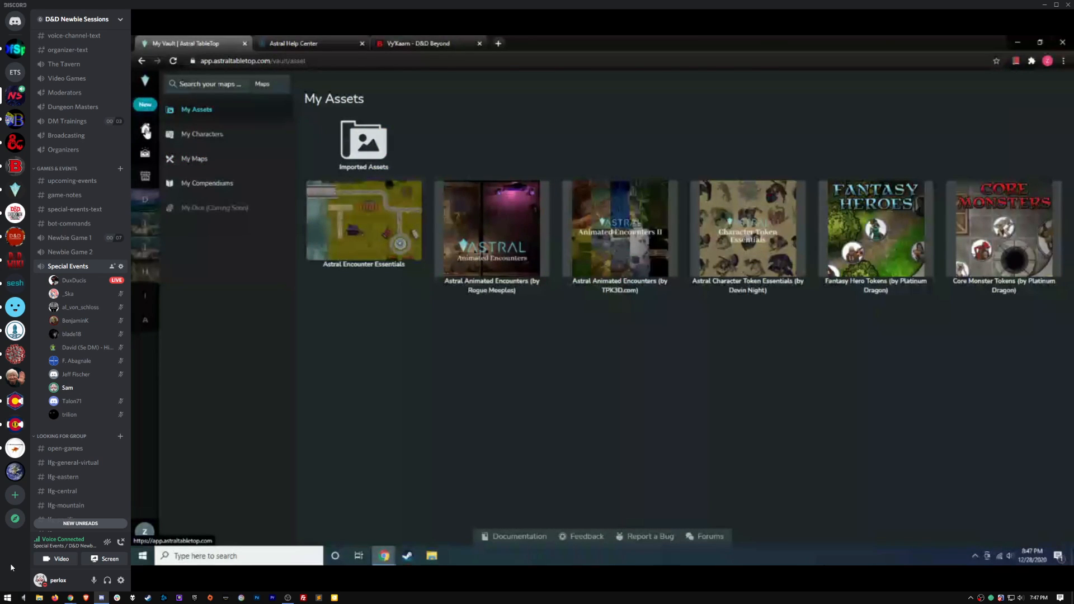
Return to the Astral home page listing Astral Tutorial as last played
{"action": "left_click", "coordinate": [146, 131]}
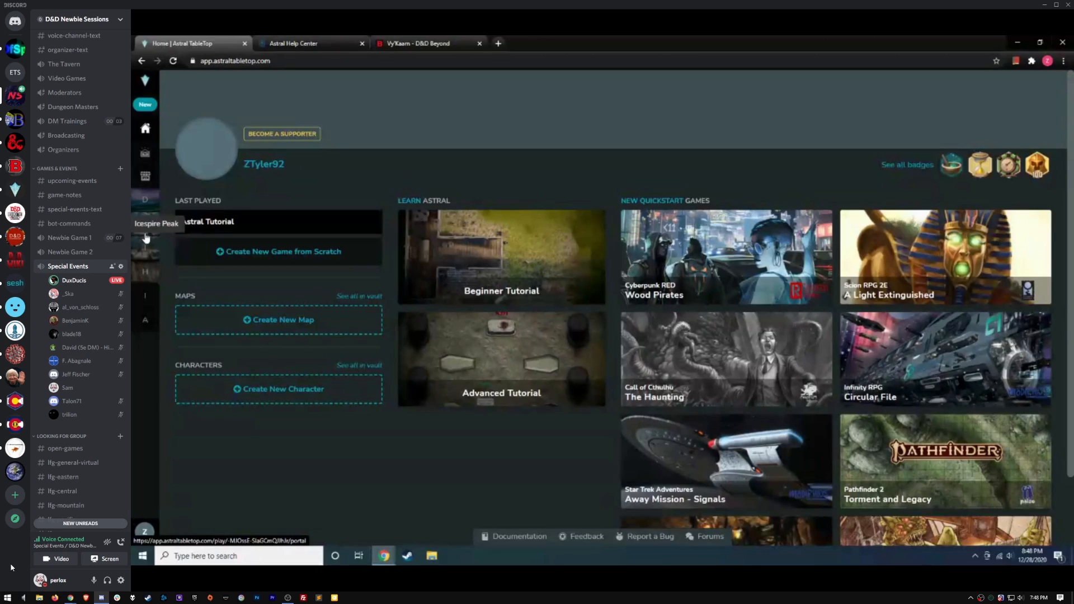
{"action": "left_click", "coordinate": [76, 209]}
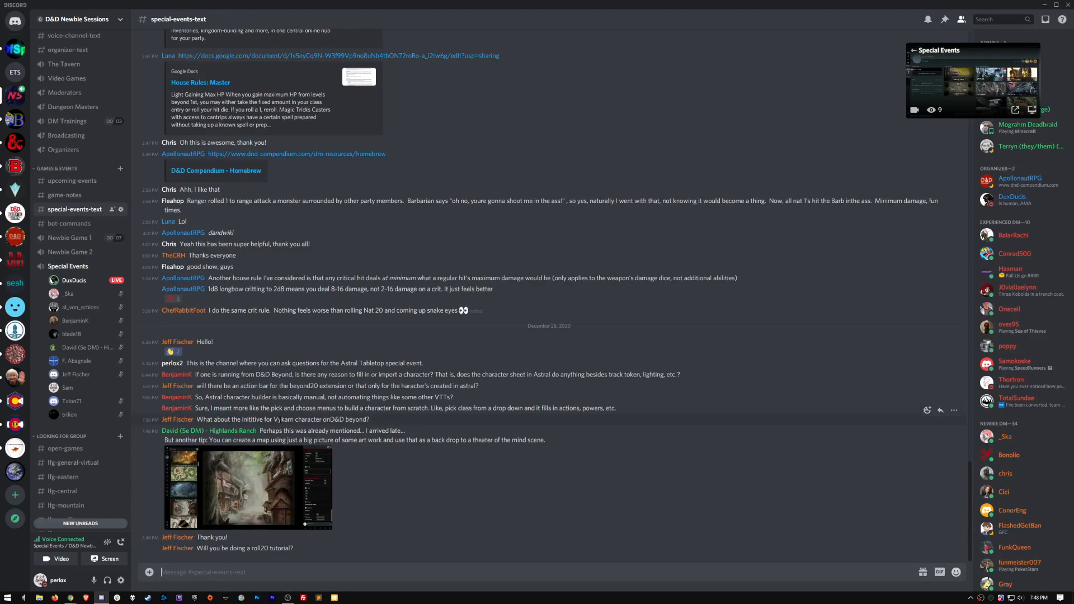
{"action": "left_click_drag", "start_coordinate": [209, 550], "coordinate": [297, 549]}
{"action": "left_click", "coordinate": [339, 551]}
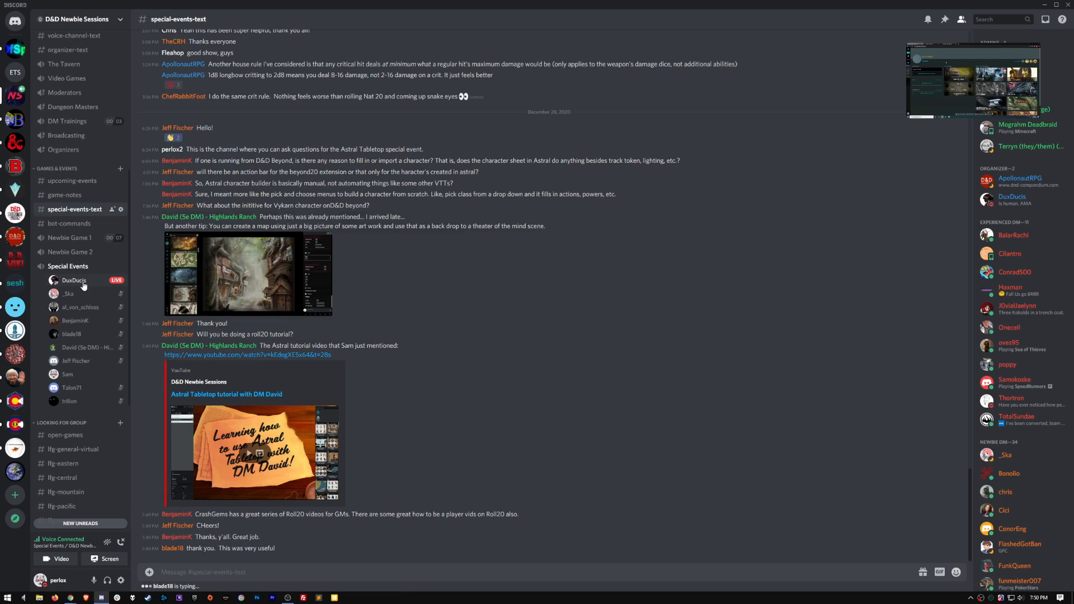
{"action": "left_click", "coordinate": [63, 267]}
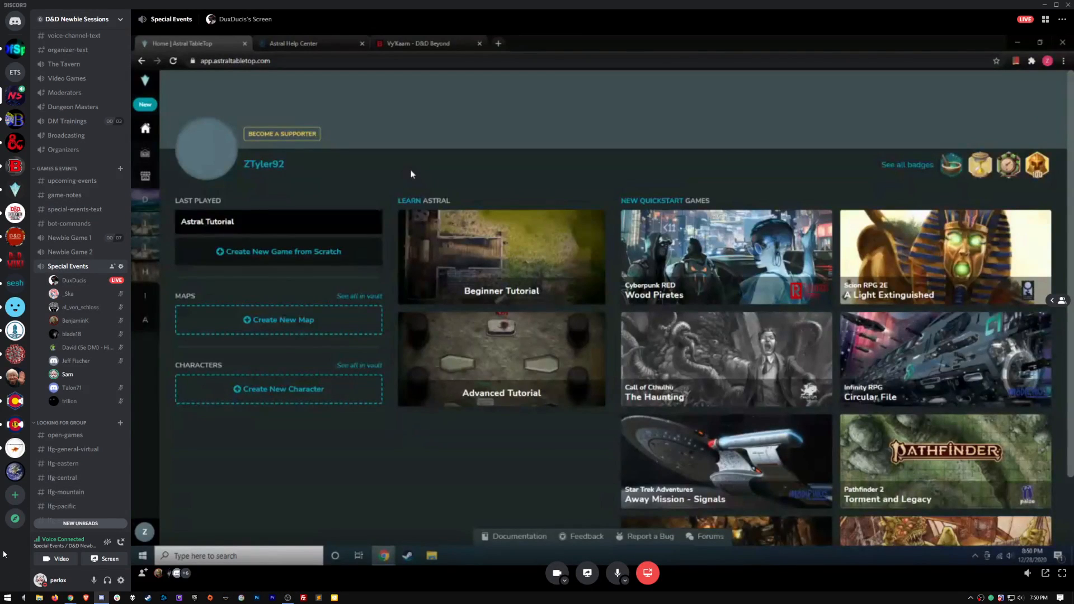